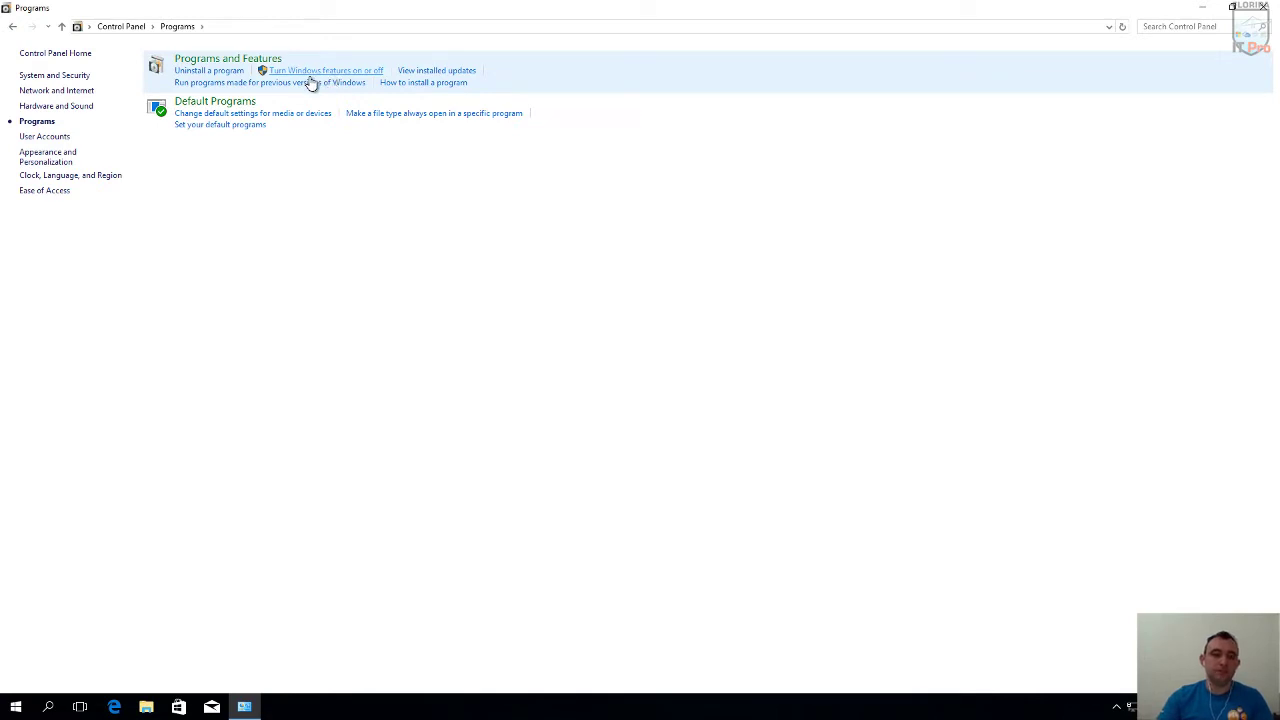
Tick Hyper-V Management Tools and Hyper-V Platform in Windows Features, and cancel without applying the selection.
left_click(323, 77)
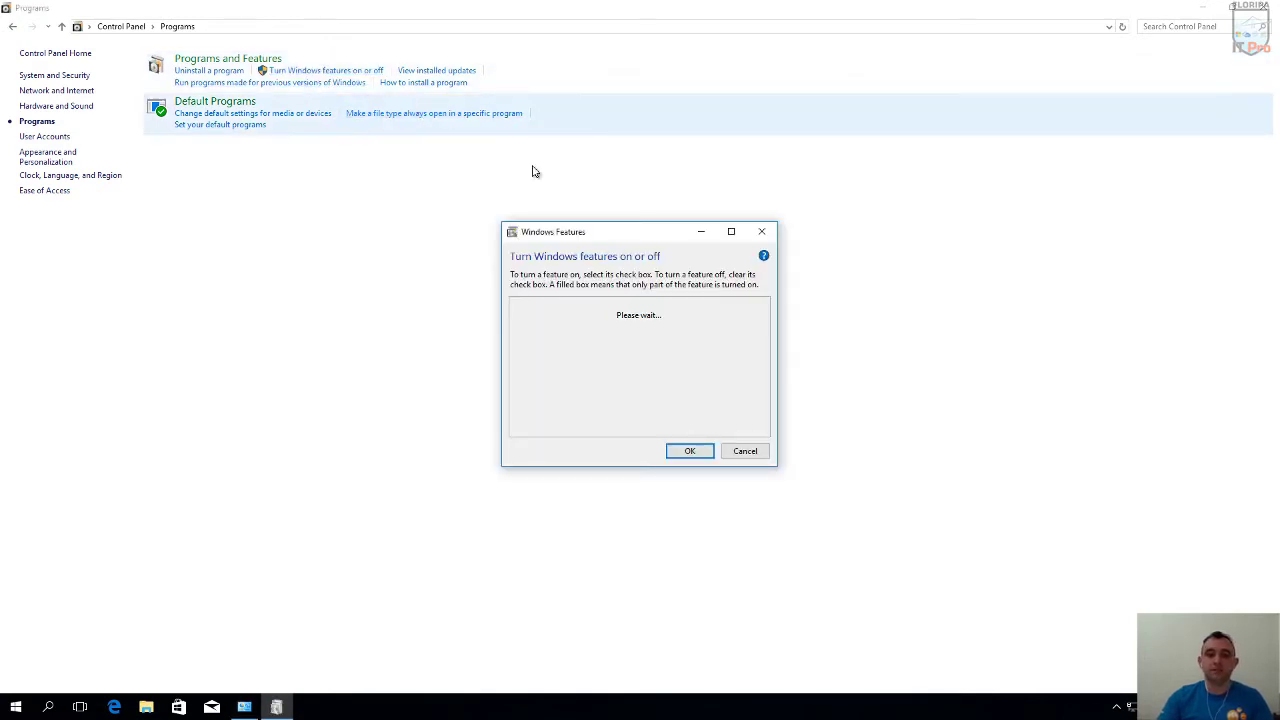
left_click_drag(623, 237, 607, 224)
scroll(699, 371, "down", 1)
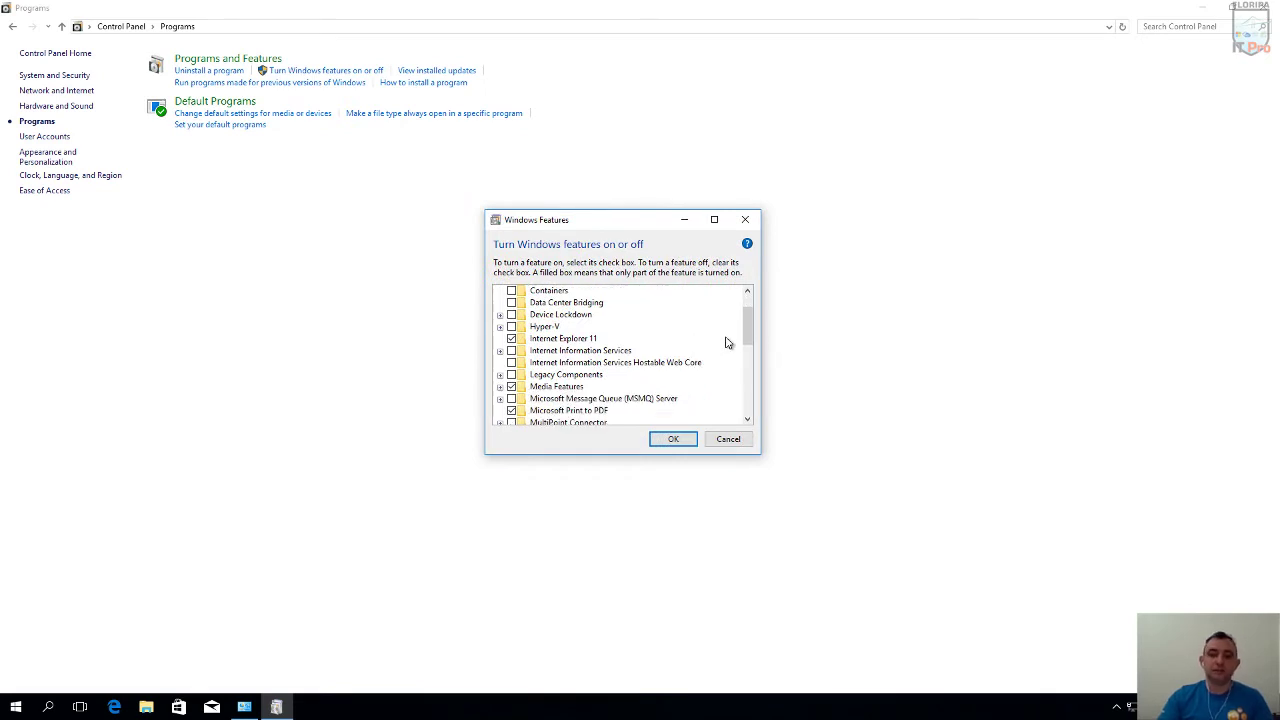
mouse_move(745, 331)
left_mouse_down()
mouse_move(748, 390)
mouse_move(746, 306)
left_mouse_up()
left_click(499, 339)
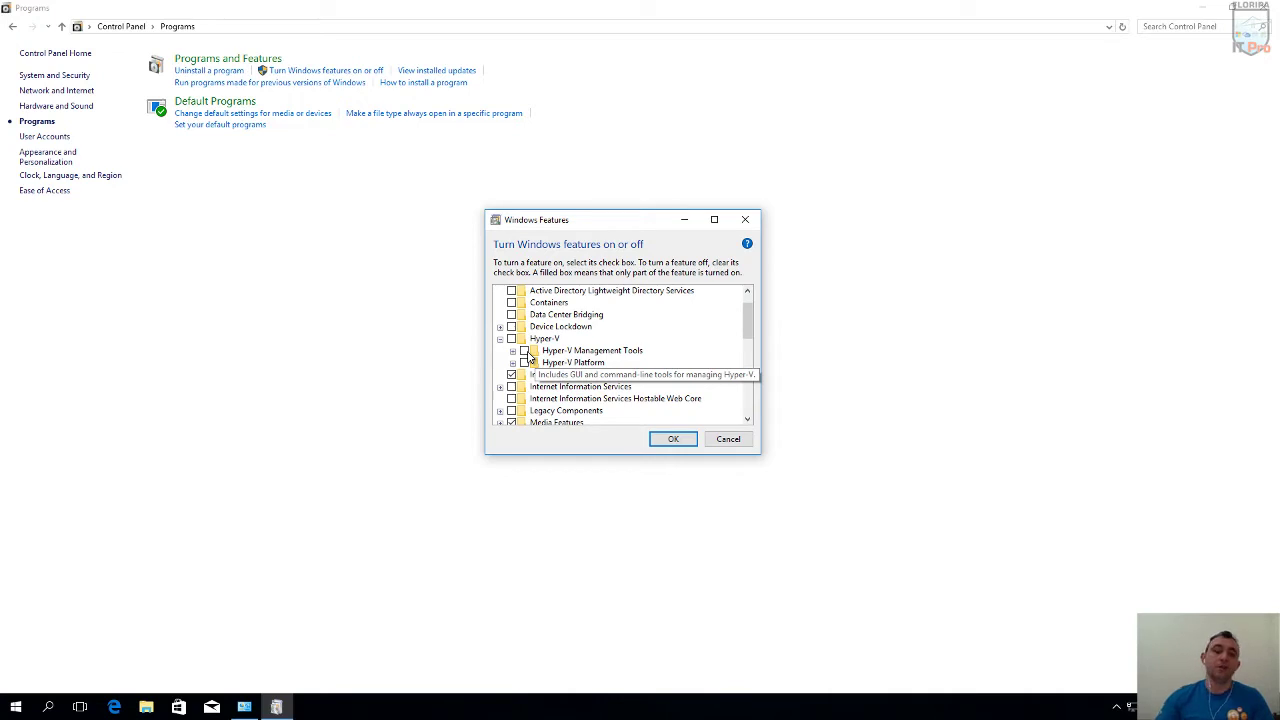
left_click(525, 352)
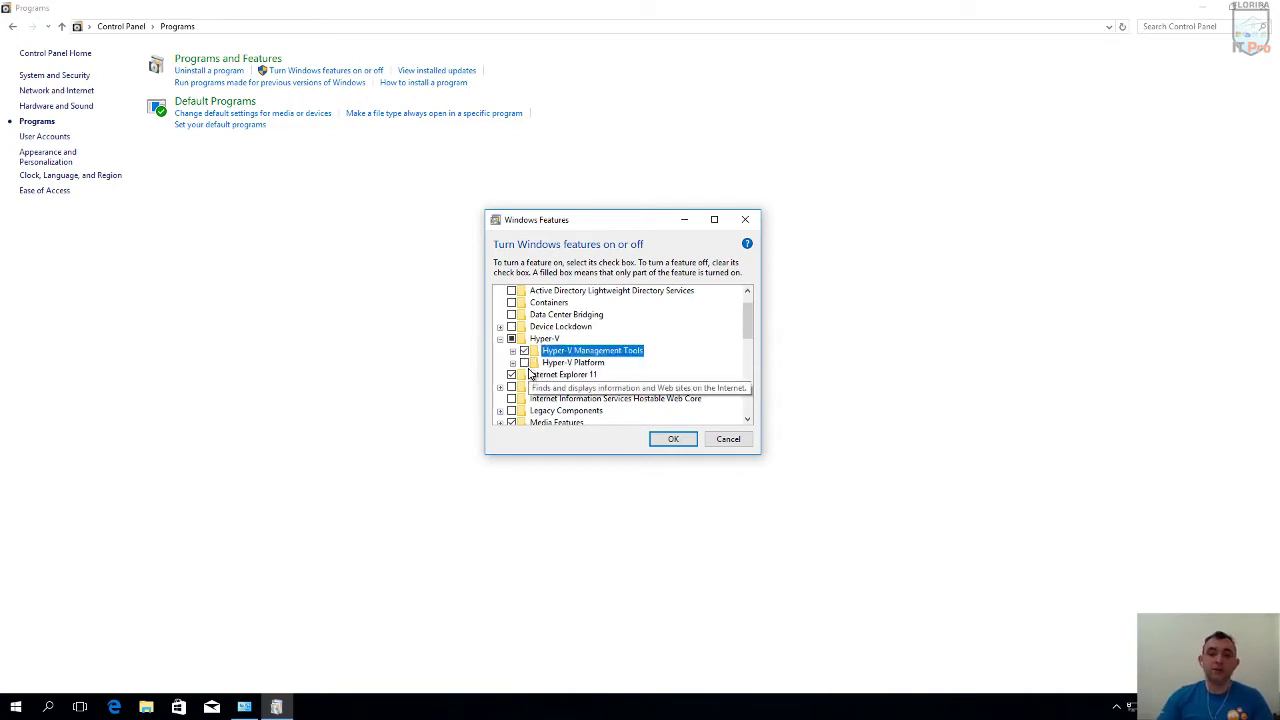
left_click(524, 363)
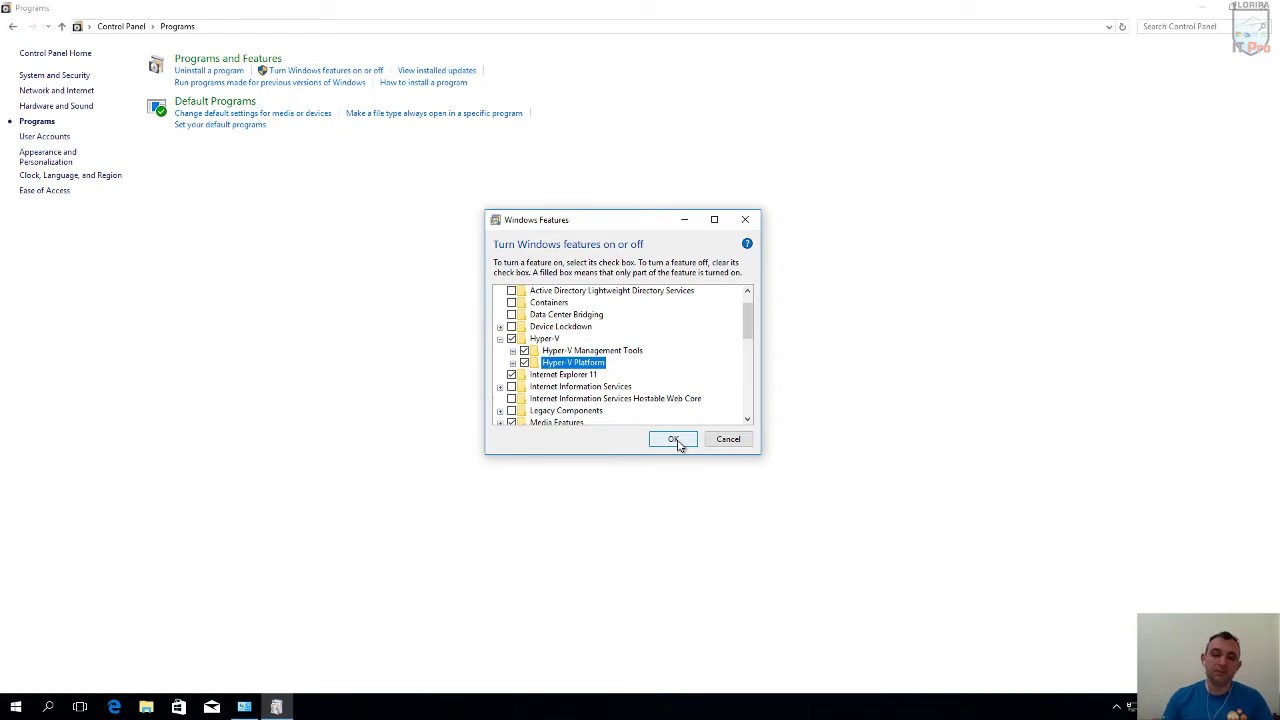
left_click(729, 441)
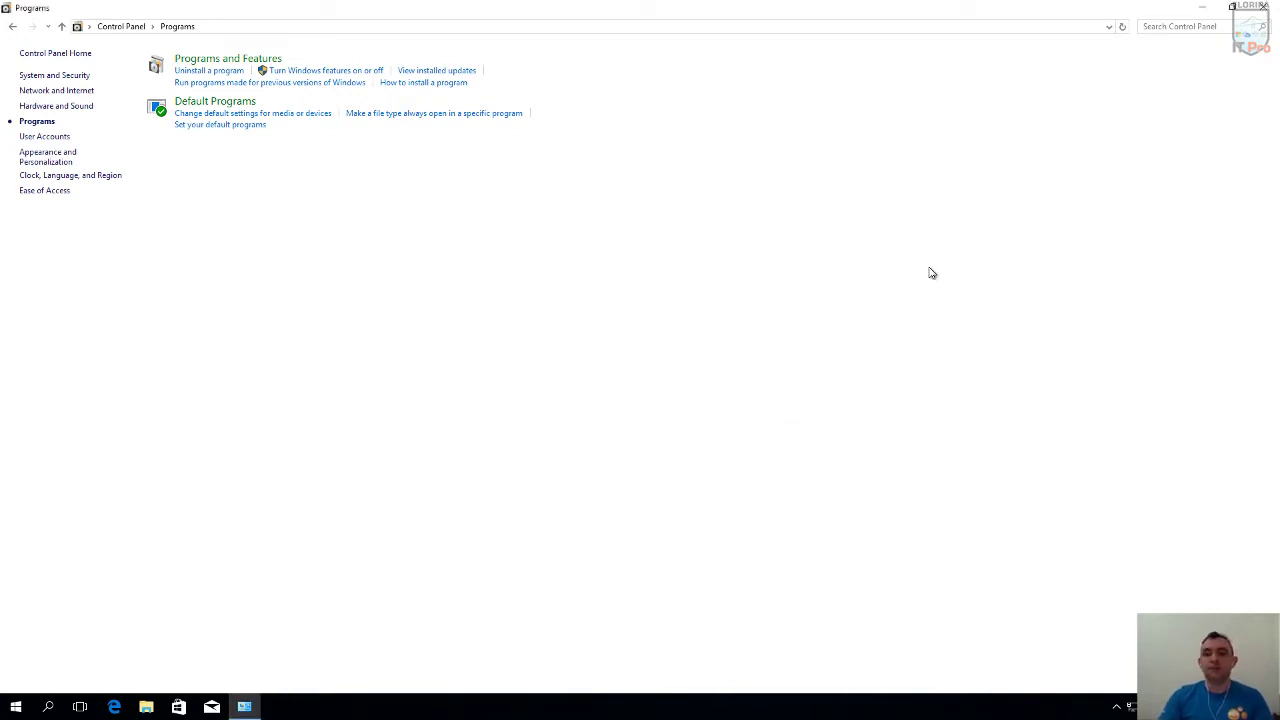
Close Control Panel and start Windows PowerShell as administrator in a maximized window.
key("alt+F4")
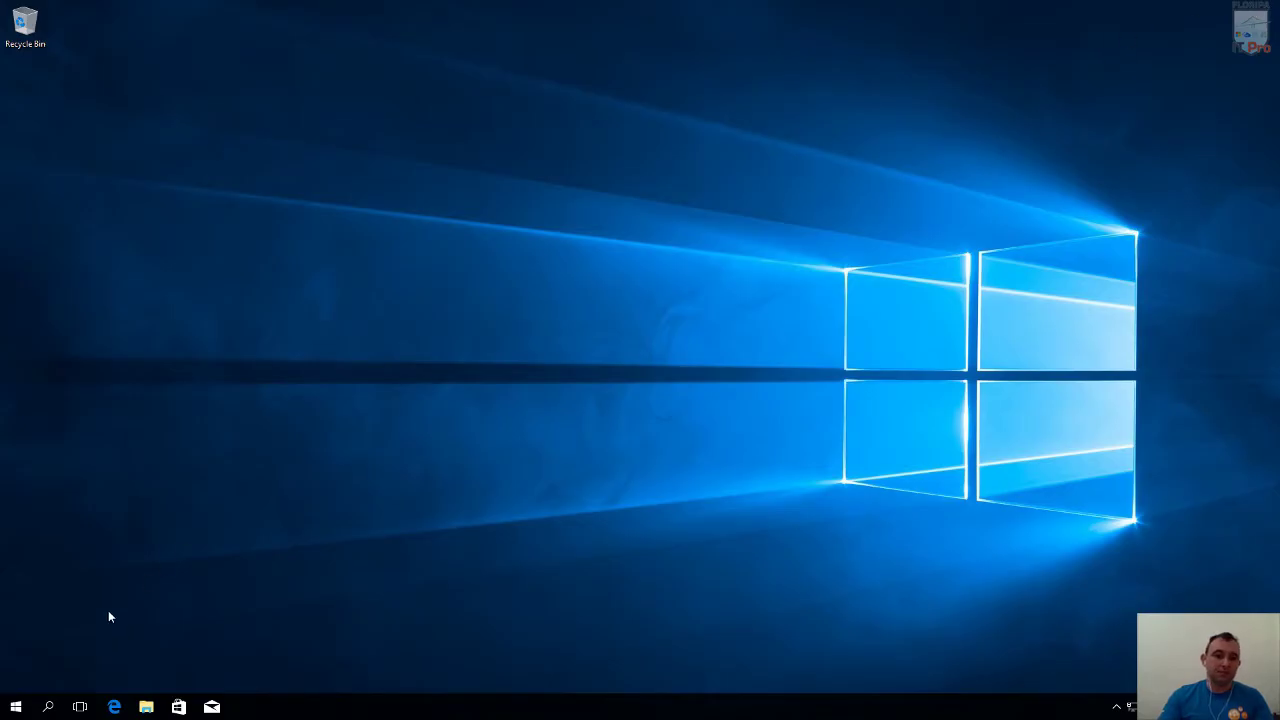
right_click(16, 706)
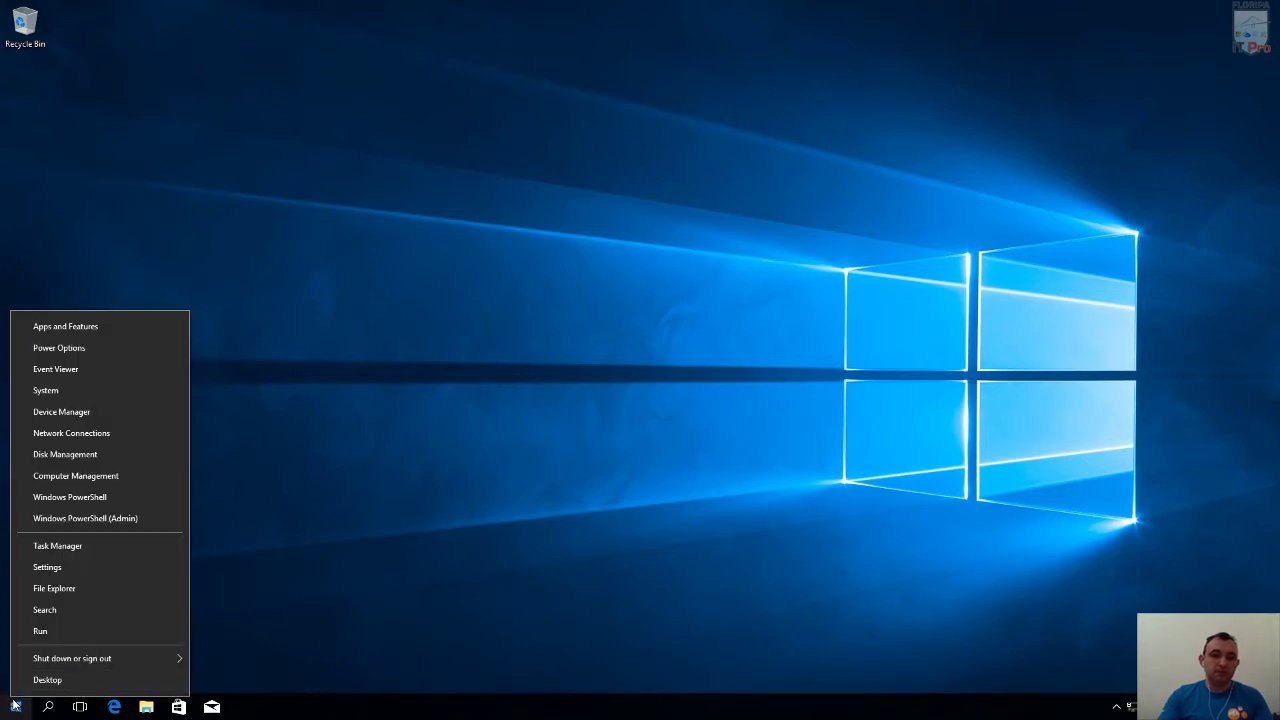
left_click(135, 519)
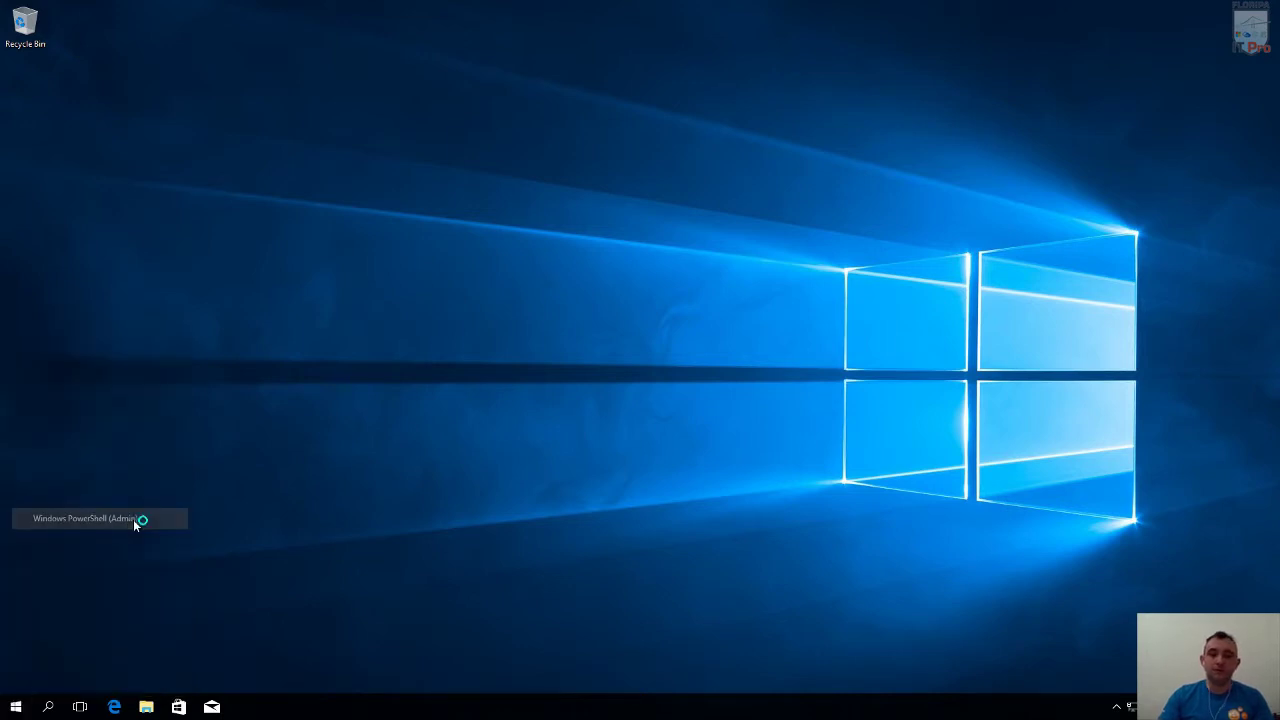
left_click(591, 441)
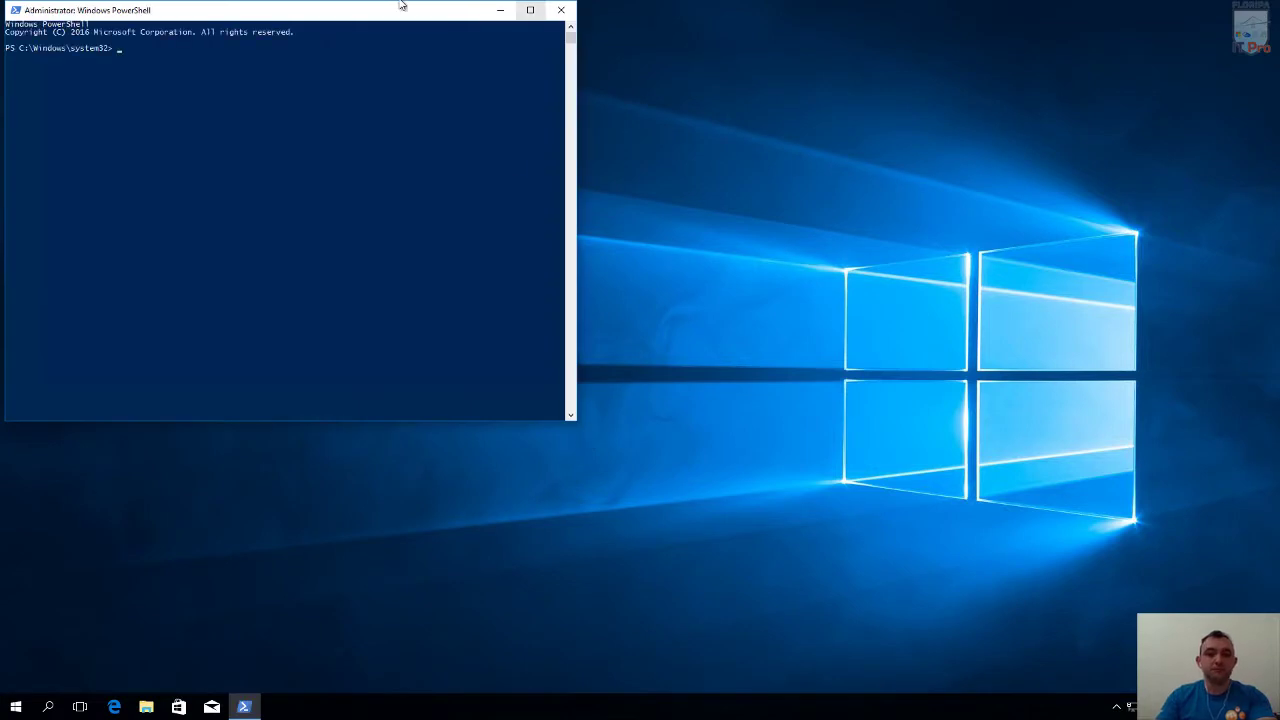
left_click_drag(398, 12, 745, 65)
double_click(745, 65)
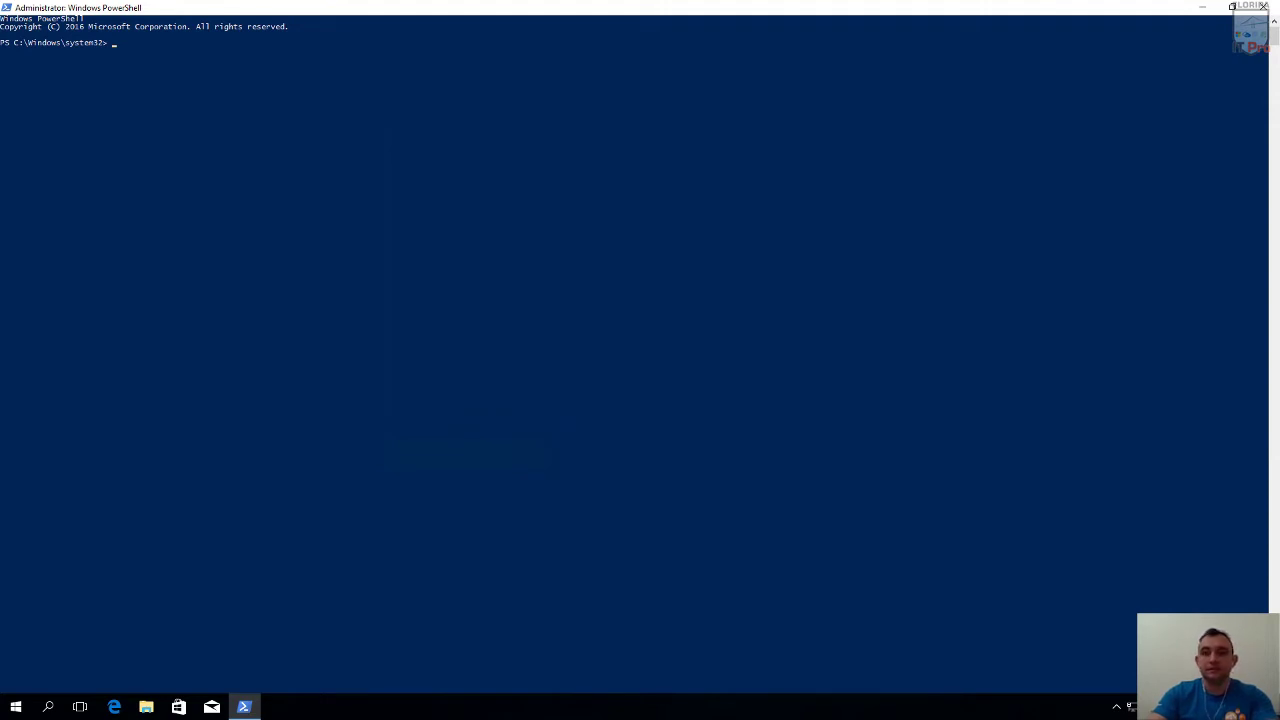
Run Enable-WindowsOptionalFeature -Online -FeatureName:Microsoft-Hyper-V -All and agree to restart the computer.
type("Enable-WindowsOptionalFeature -Online -FeatureName:Microsoft-Hyper-V -All")
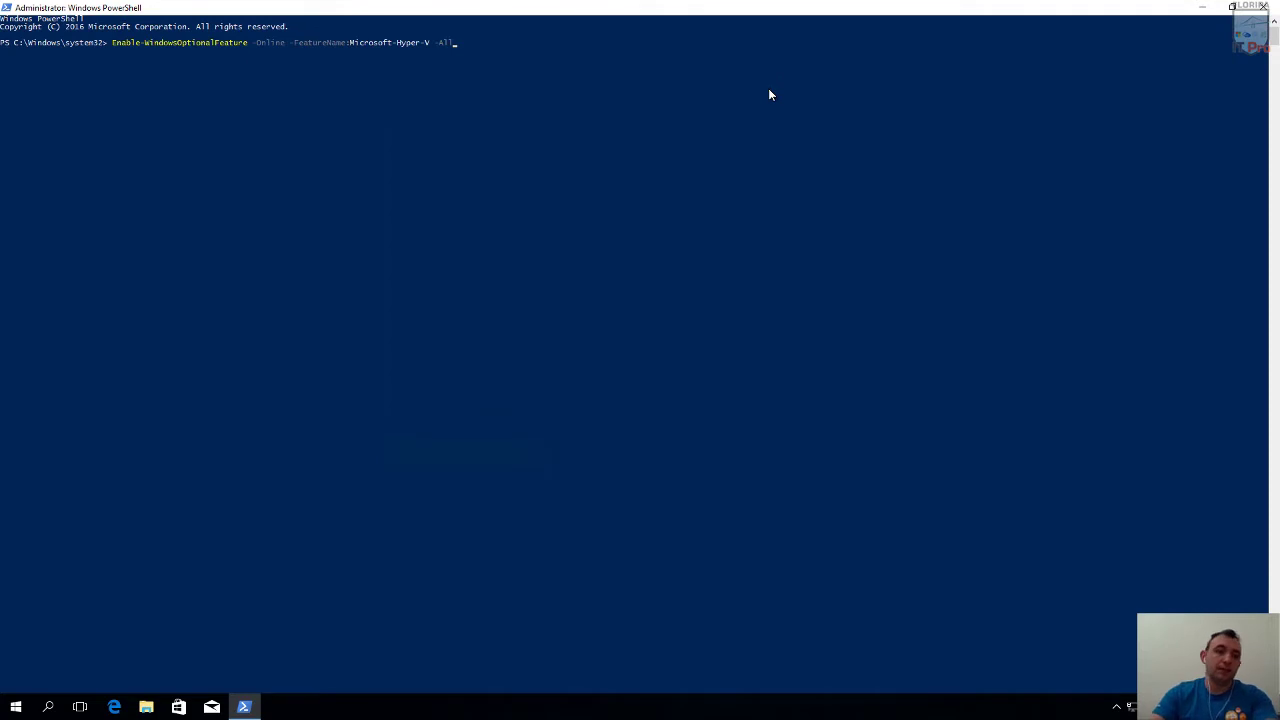
left_click_drag(118, 44, 242, 44)
left_click_drag(350, 44, 421, 42)
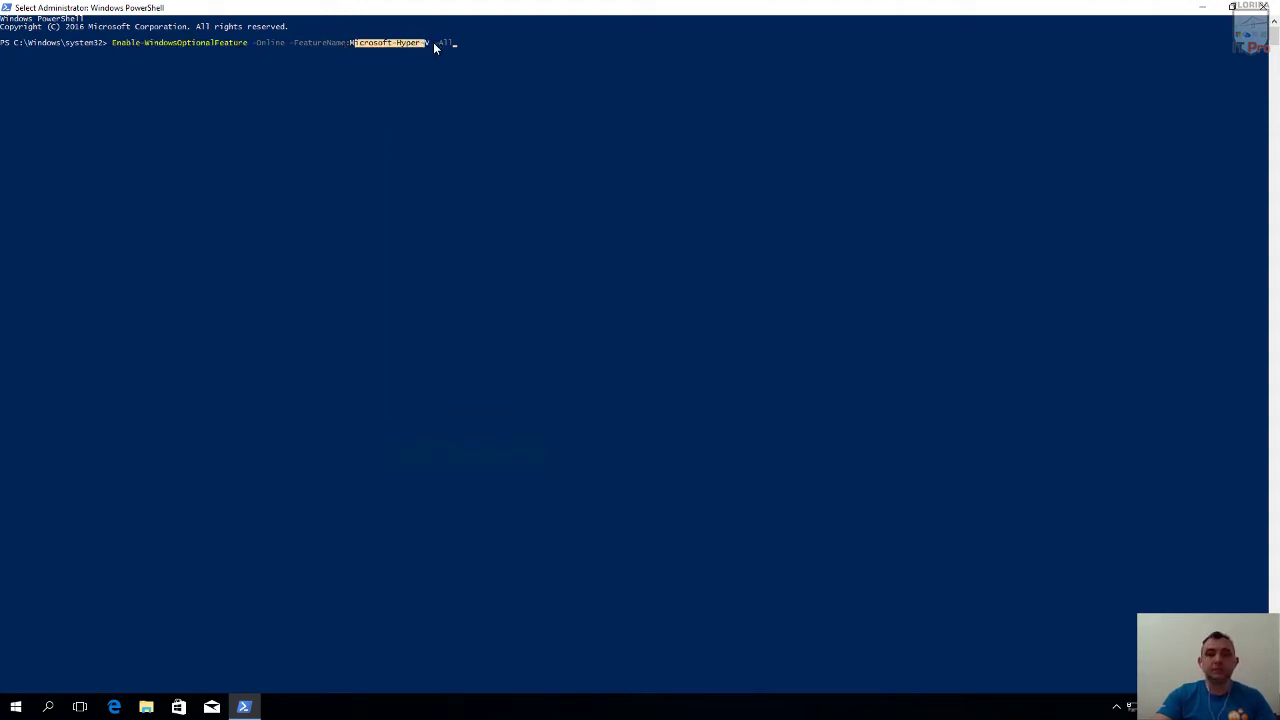
left_click(317, 50)
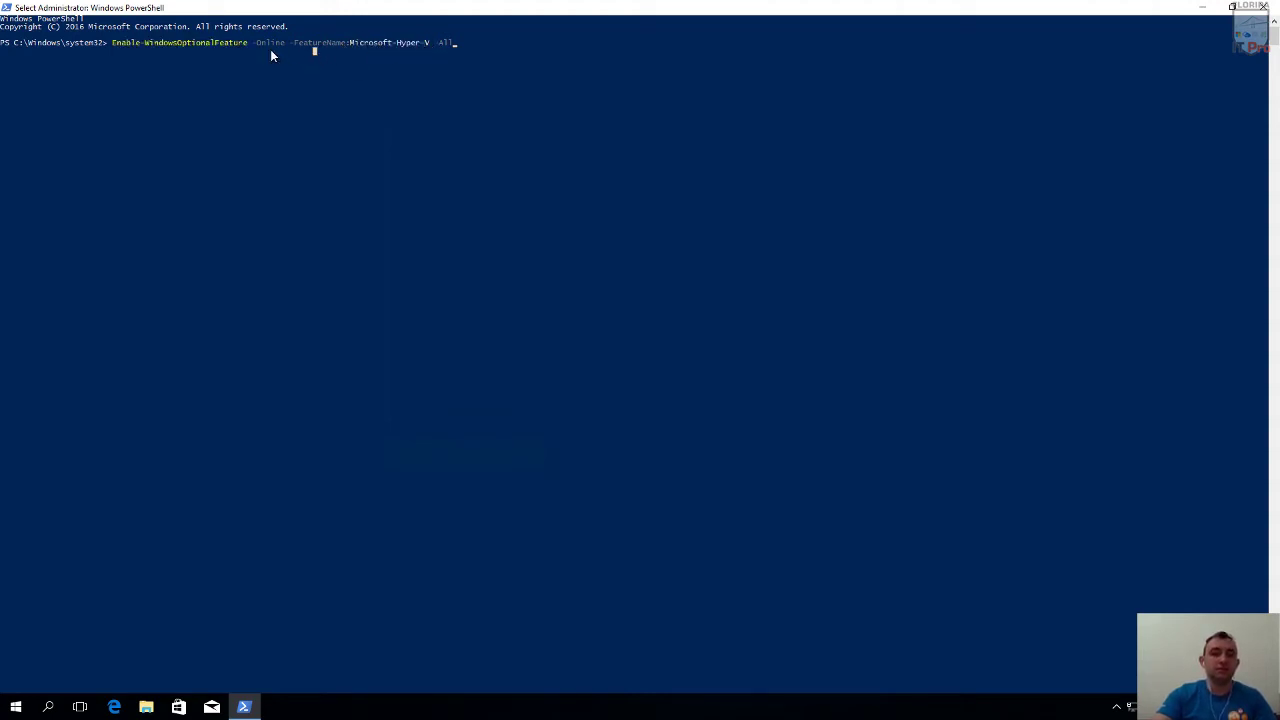
left_click_drag(257, 44, 433, 50)
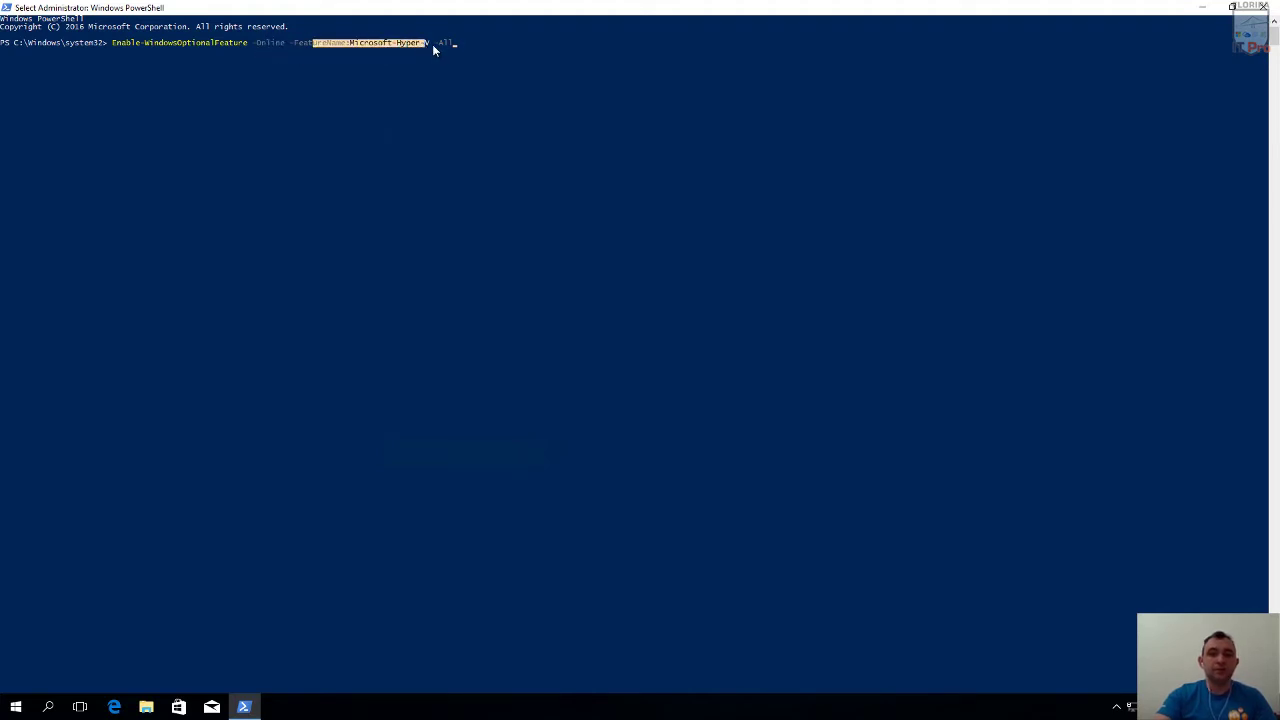
left_click(436, 45)
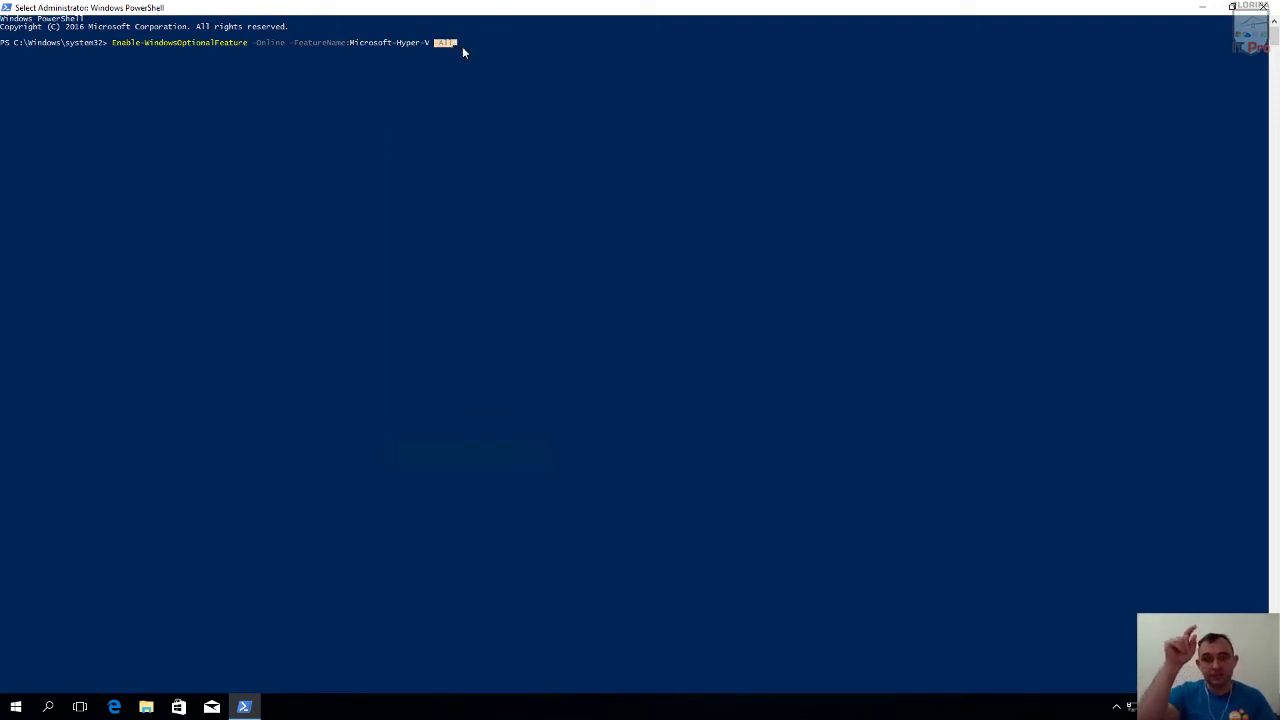
key("Escape")
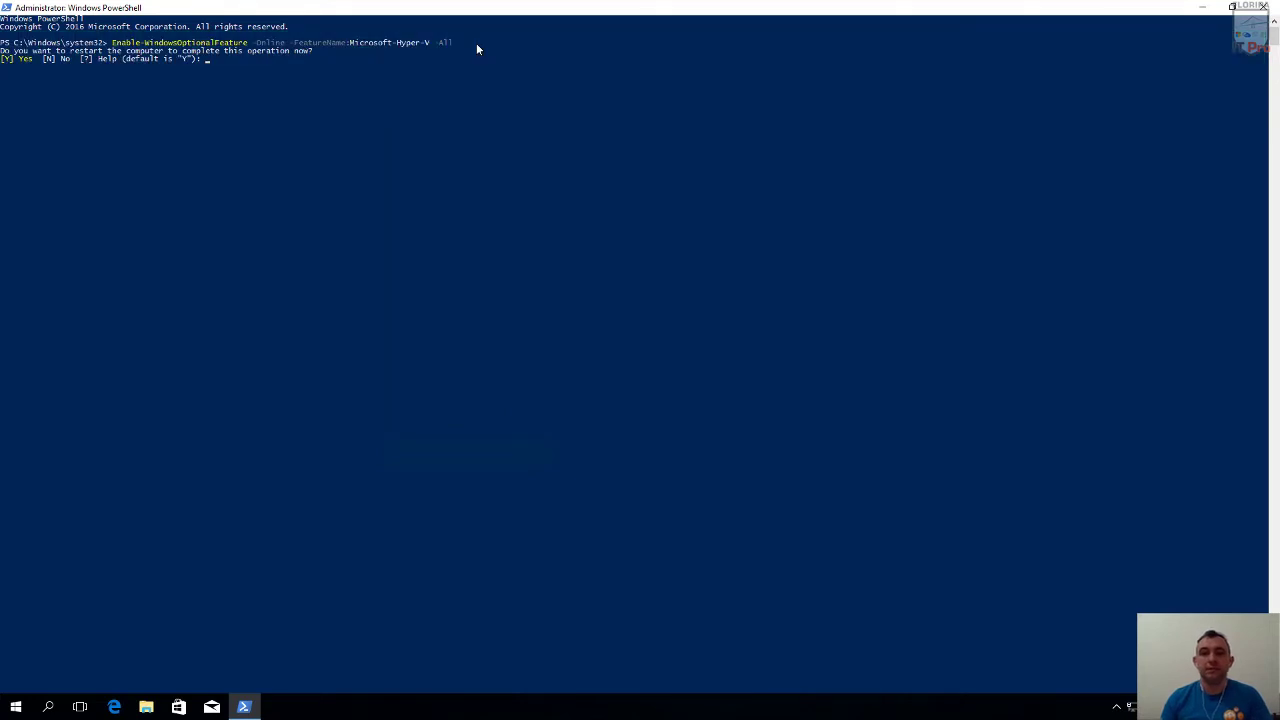
type("y")
key("Return")
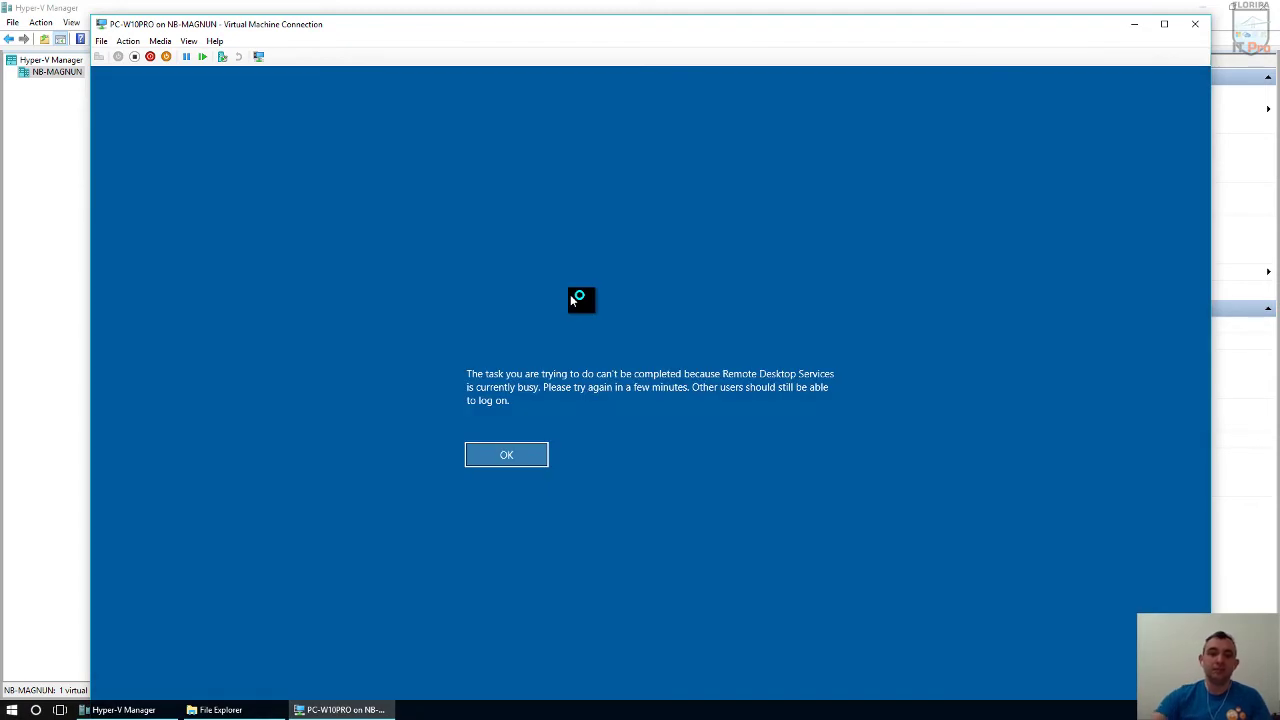
Dismiss the Remote Desktop Services message, sign back in to the PC-W10PRO virtual machine and show its session in full screen.
left_click(507, 456)
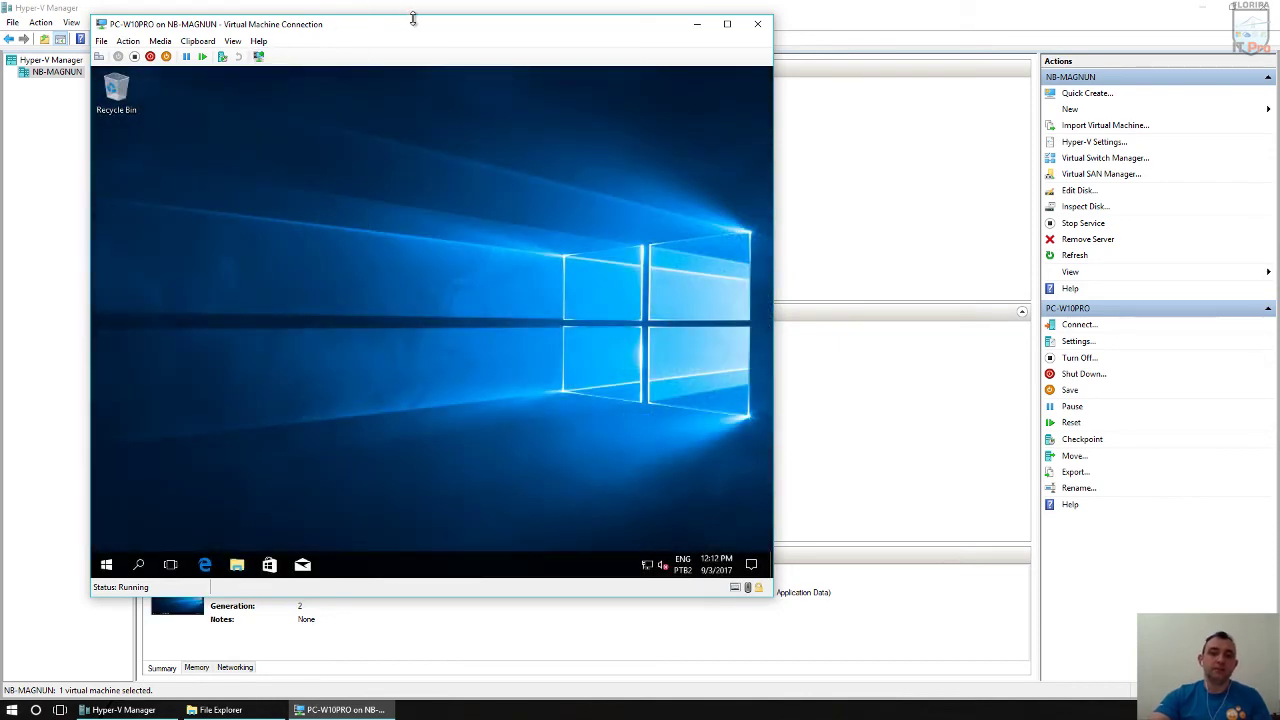
left_click_drag(408, 31, 538, 46)
left_click(388, 71)
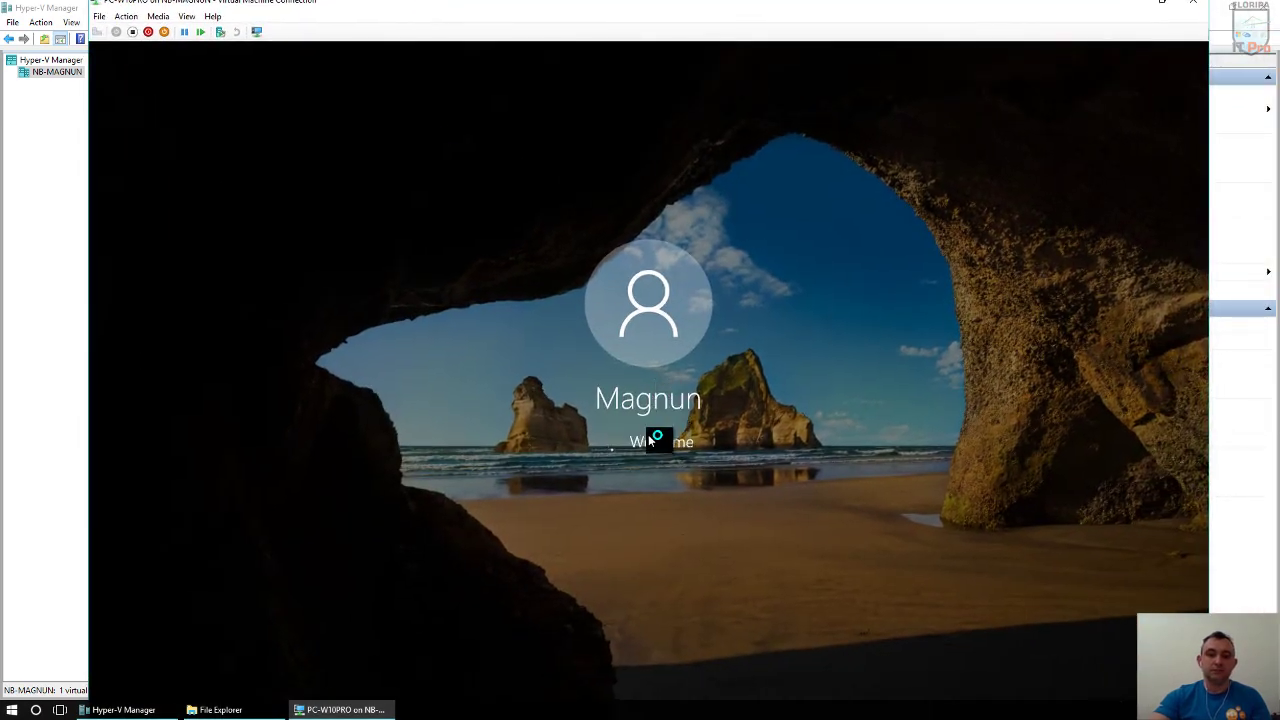
left_click(650, 435)
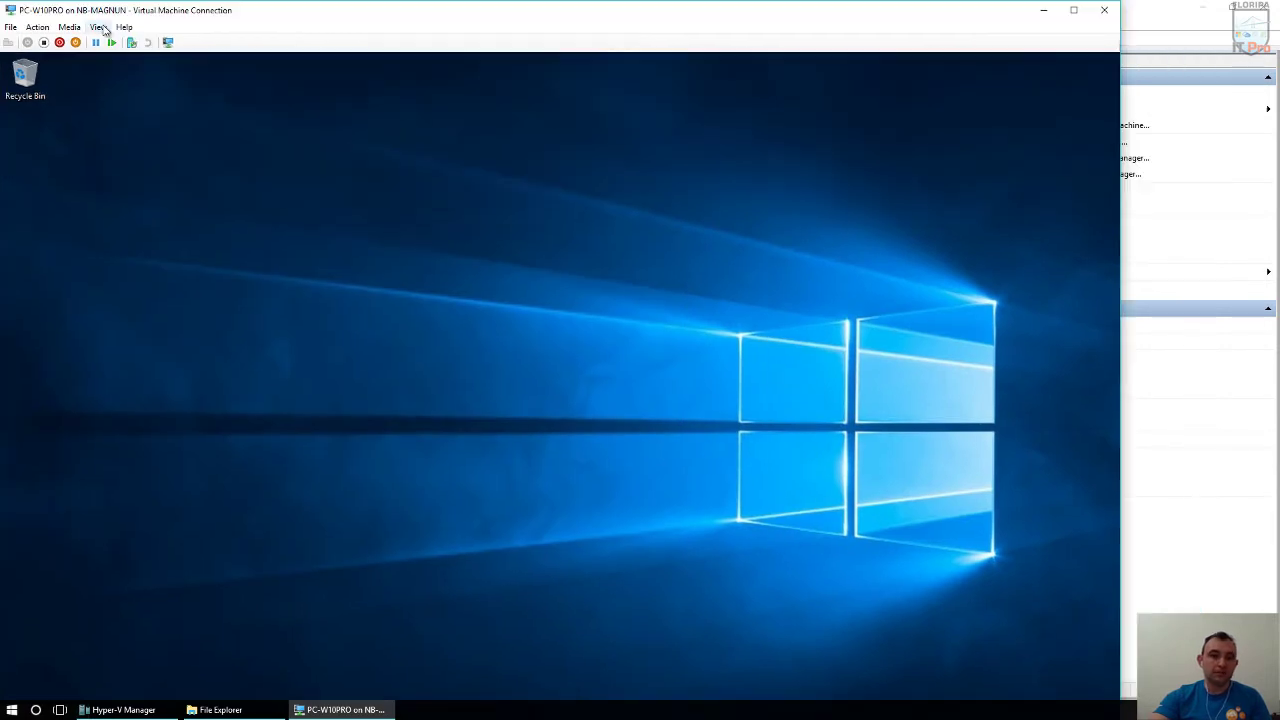
left_click(100, 26)
left_click(85, 43)
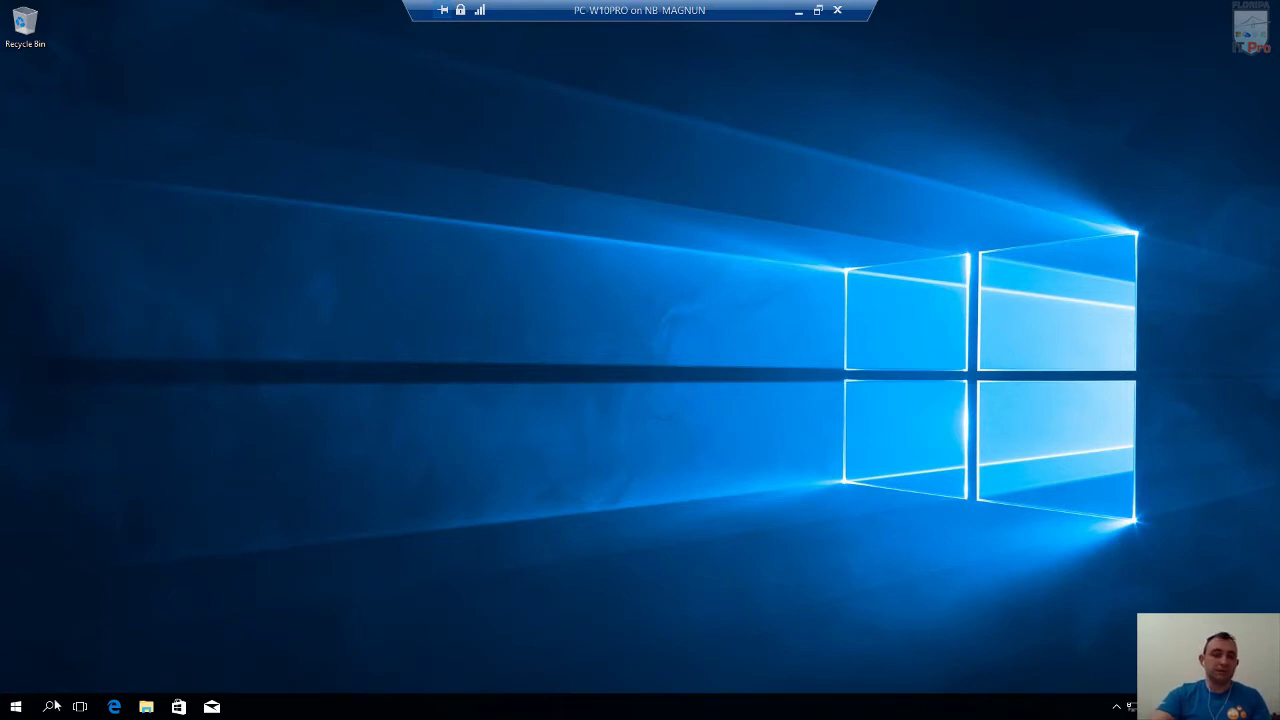
Find and open Hyper-V Manager inside the virtual machine, maximize it and select the PC-W10PRO server.
left_click(16, 710)
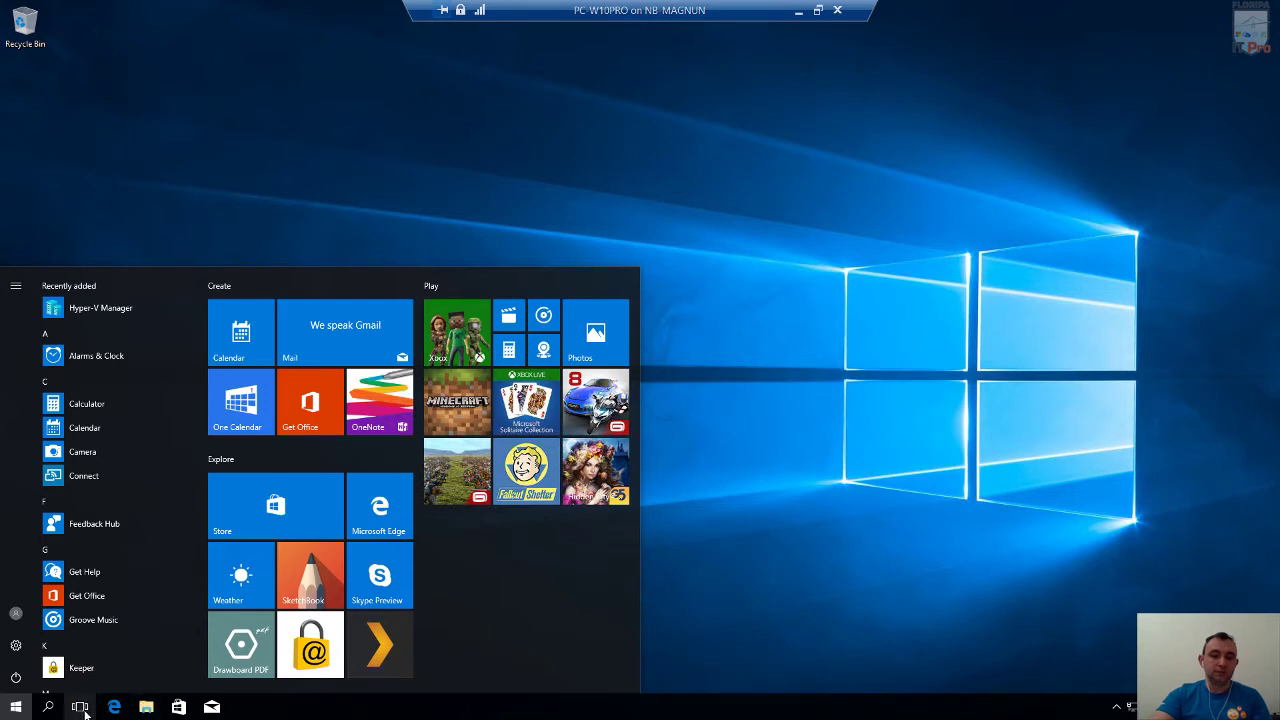
left_click(50, 707)
type("hyper")
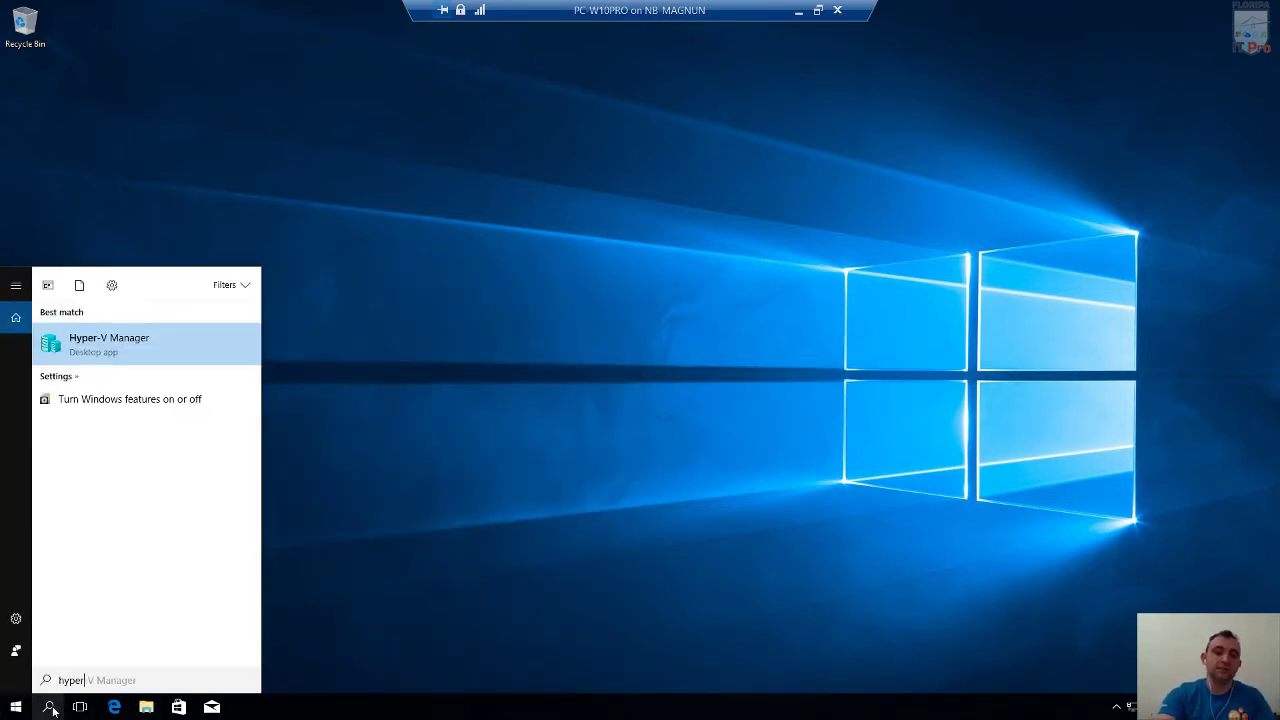
key("Return")
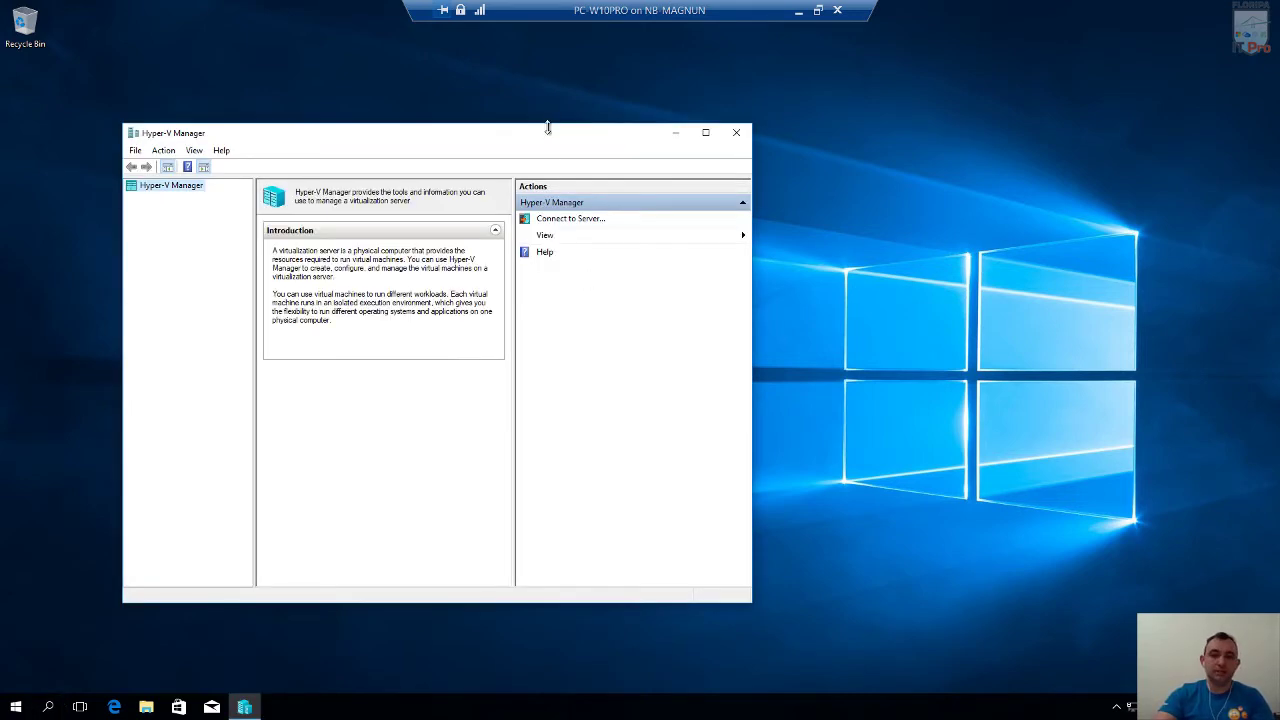
double_click(547, 135)
left_click(47, 69)
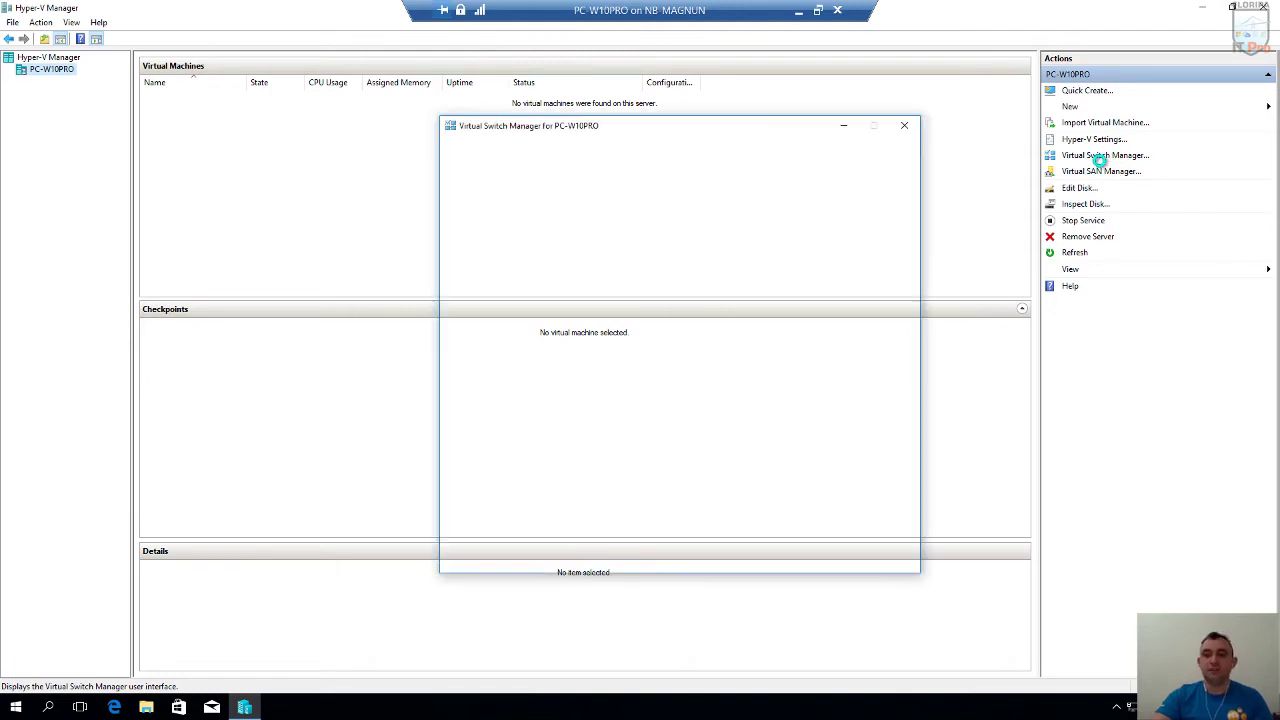
Open the Virtual Switch Manager for PC-W10PRO and examine the External, Internal and Private switch types.
left_click(1106, 156)
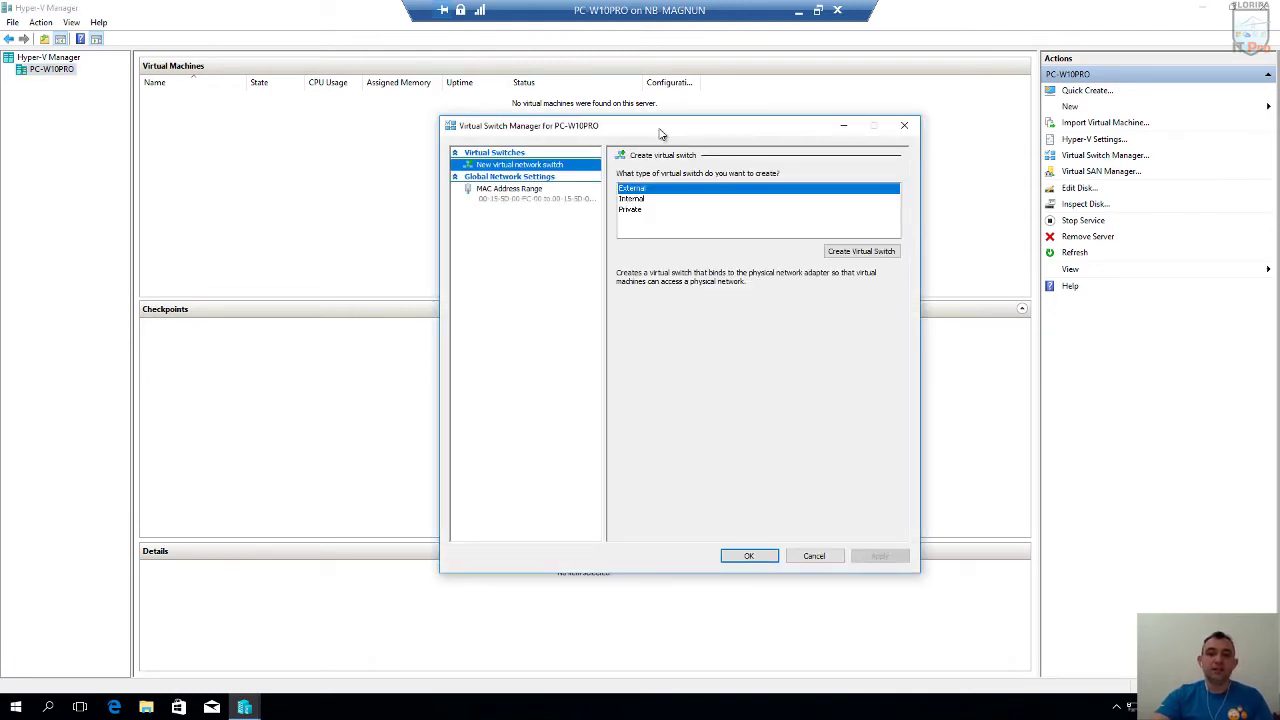
left_click_drag(657, 131, 586, 126)
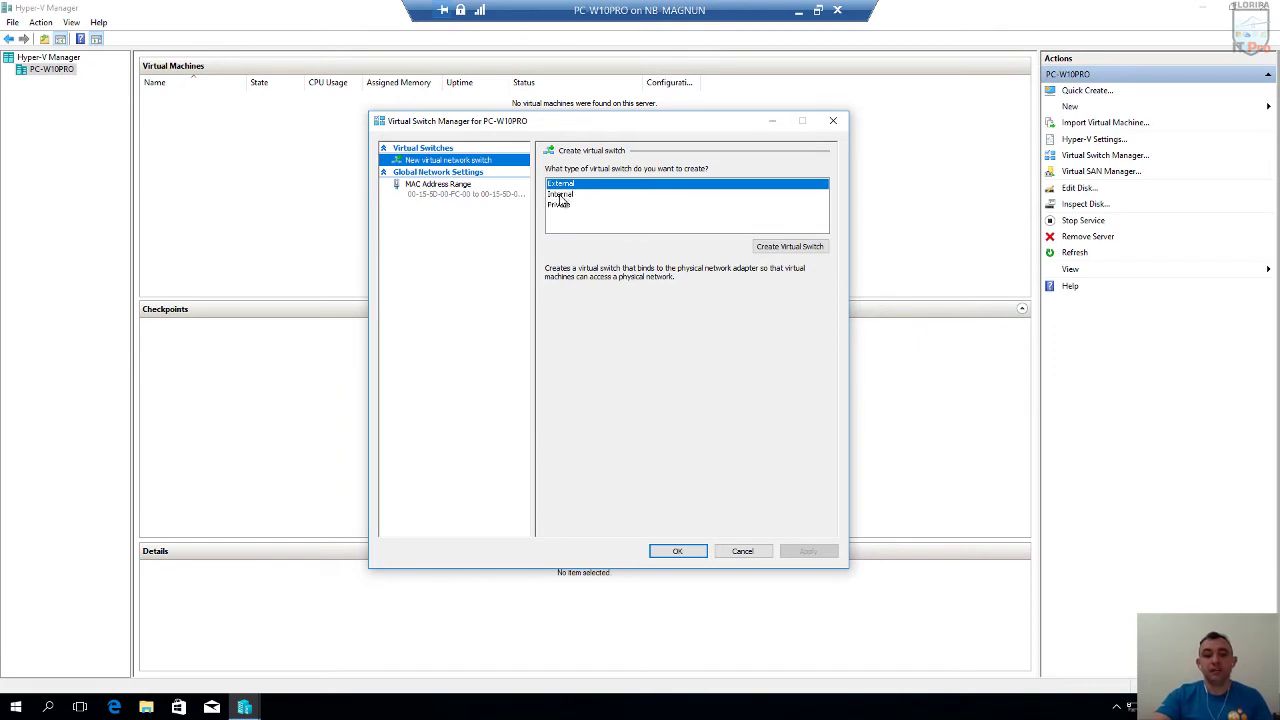
left_click(561, 196)
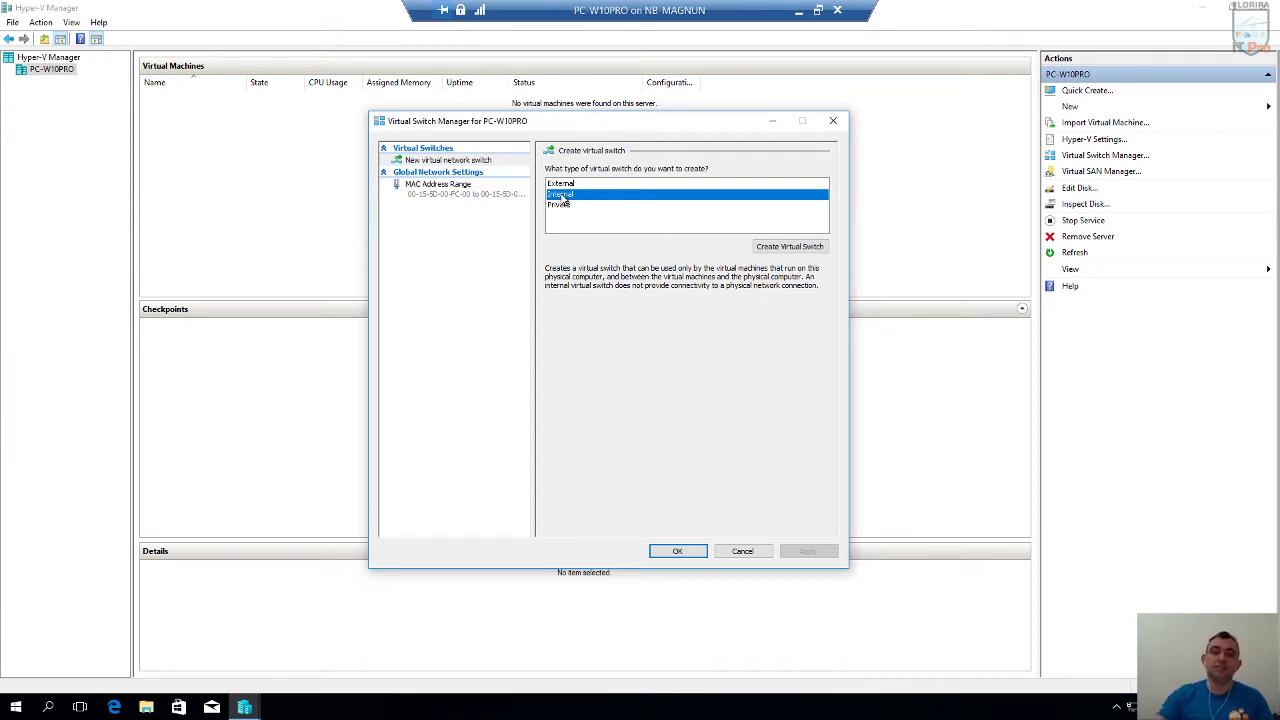
left_click(571, 185)
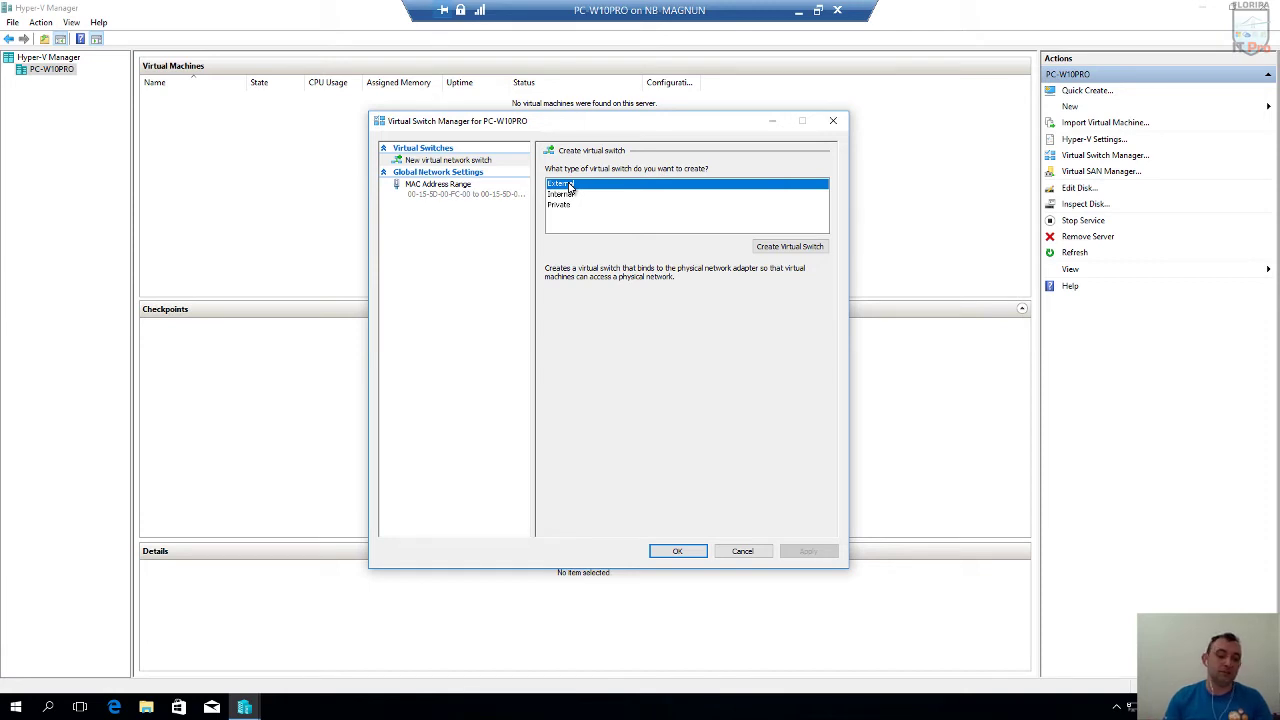
left_click(569, 195)
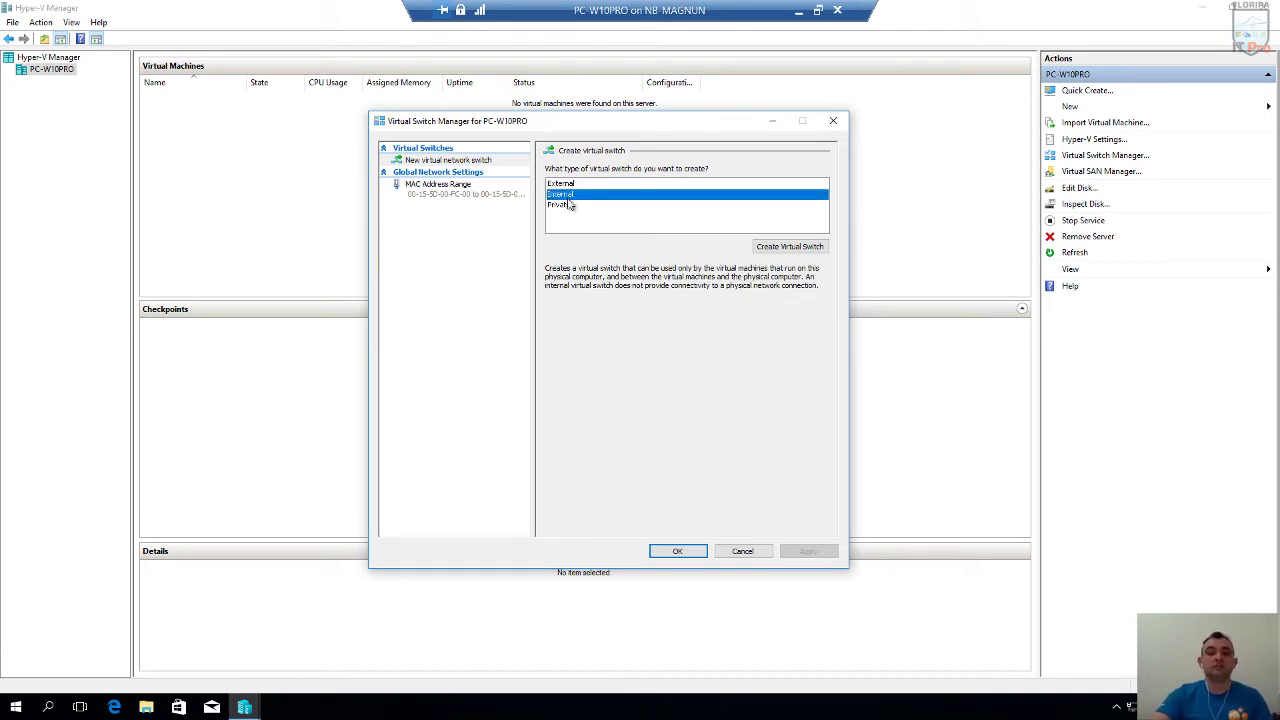
left_click(568, 205)
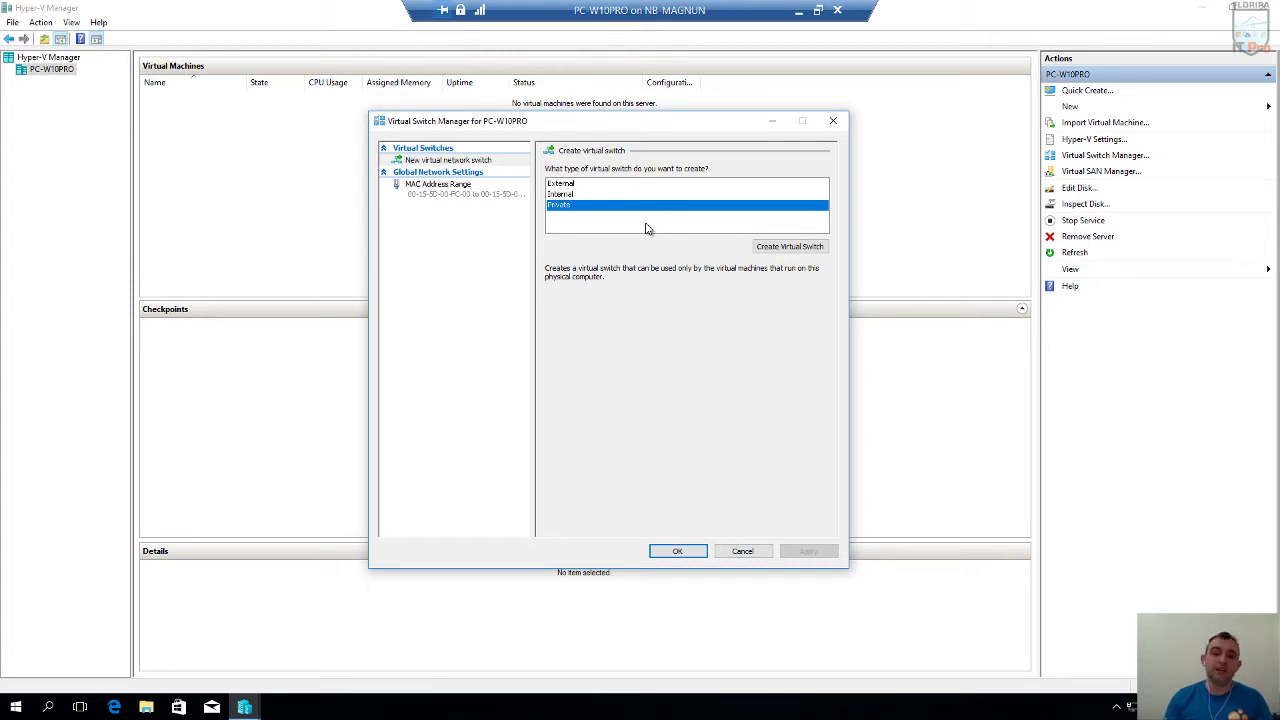
Create a new virtual switch of the Internal type.
key("Up")
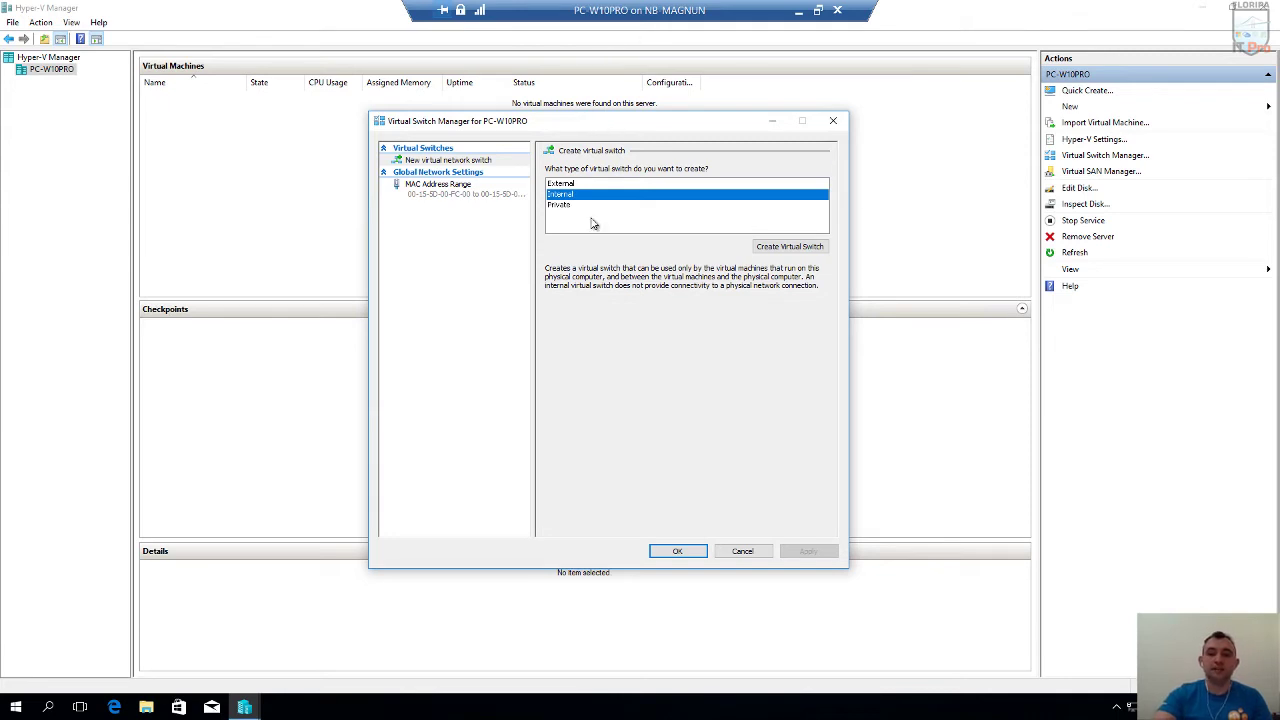
left_click(788, 248)
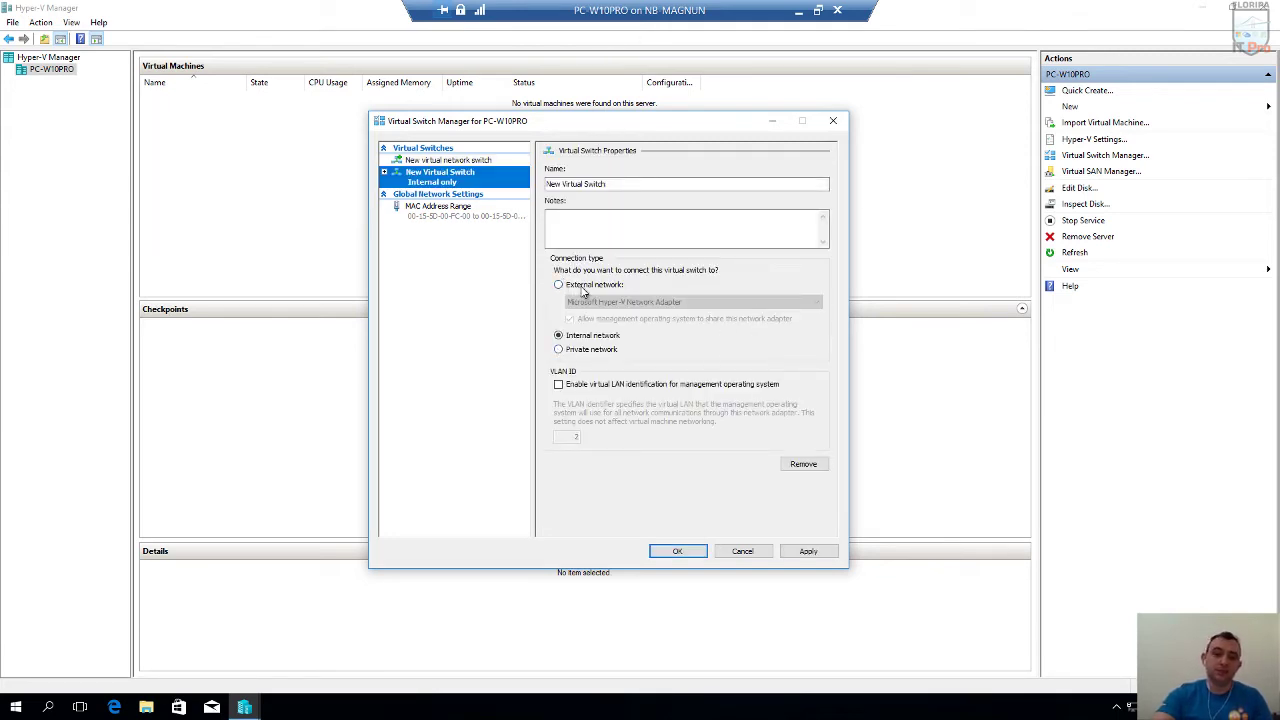
Try the External network connection with the Microsoft Hyper-V Network Adapter, and return the new switch to Internal network.
left_click(594, 288)
left_click(645, 303)
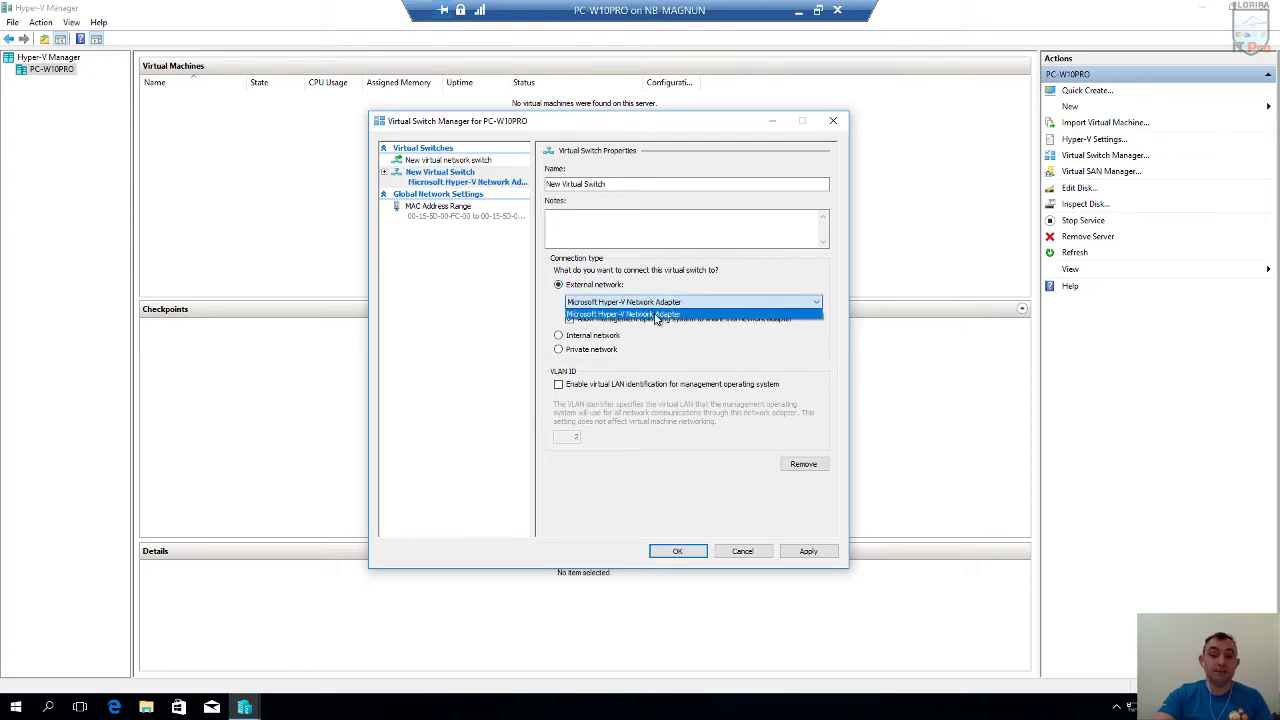
left_click(656, 316)
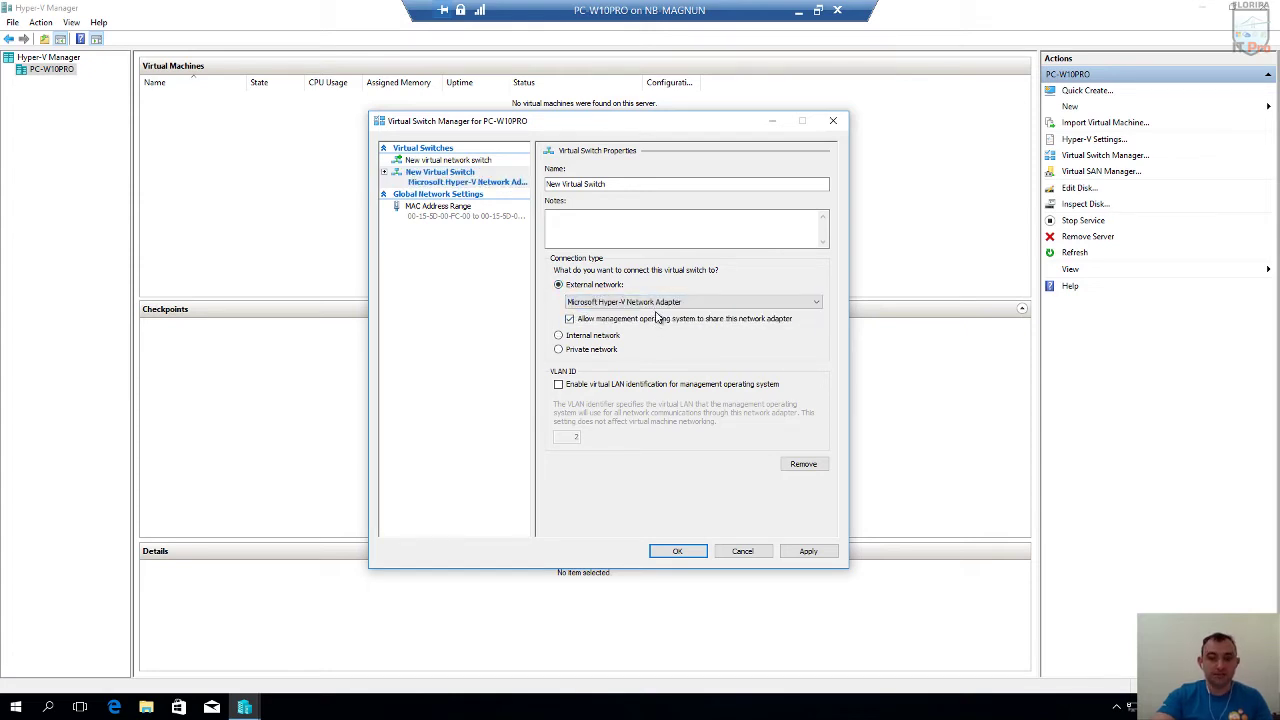
left_click(597, 337)
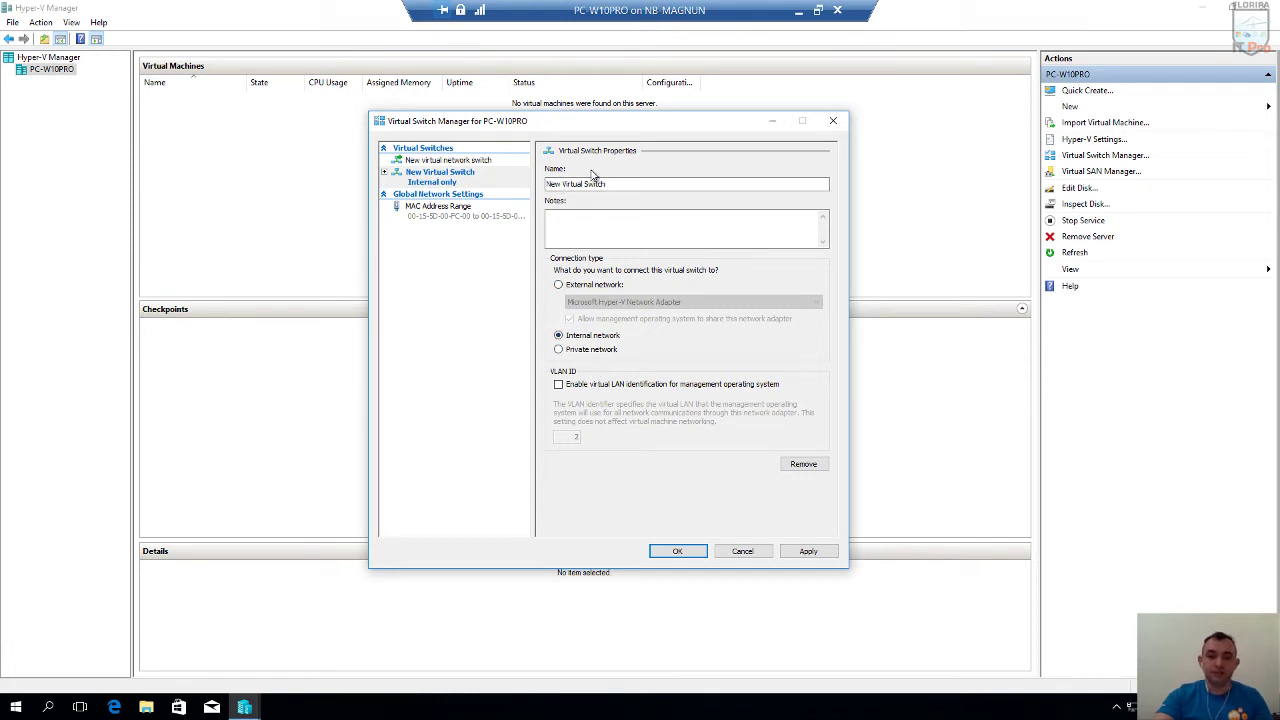
Name the internal virtual switch vS_Interno and apply the change.
left_click(456, 183)
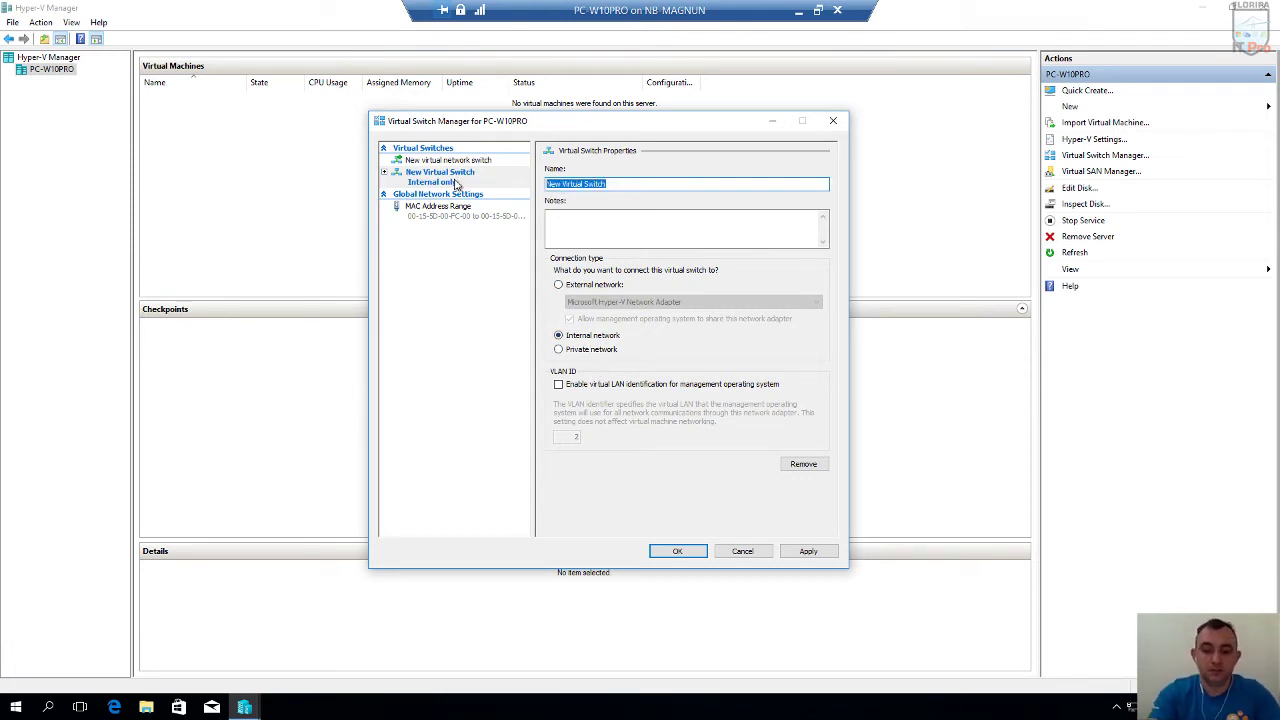
type("v")
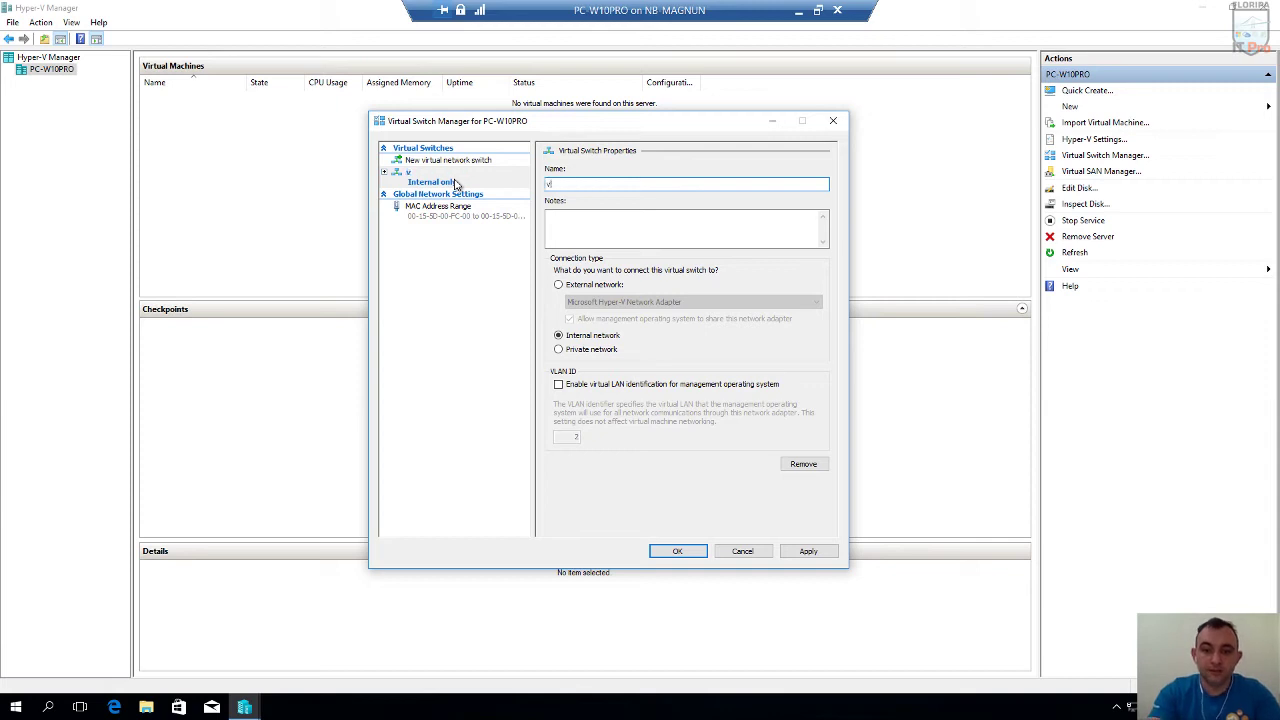
type("S")
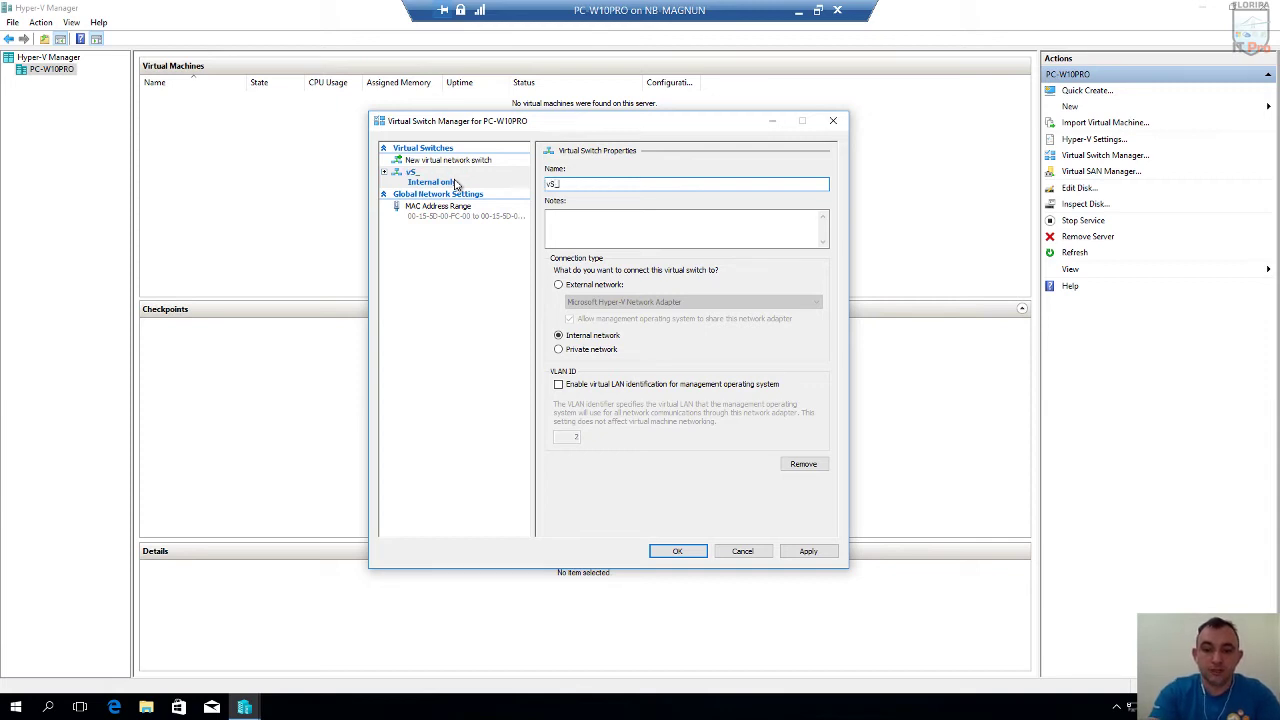
type("_Interno")
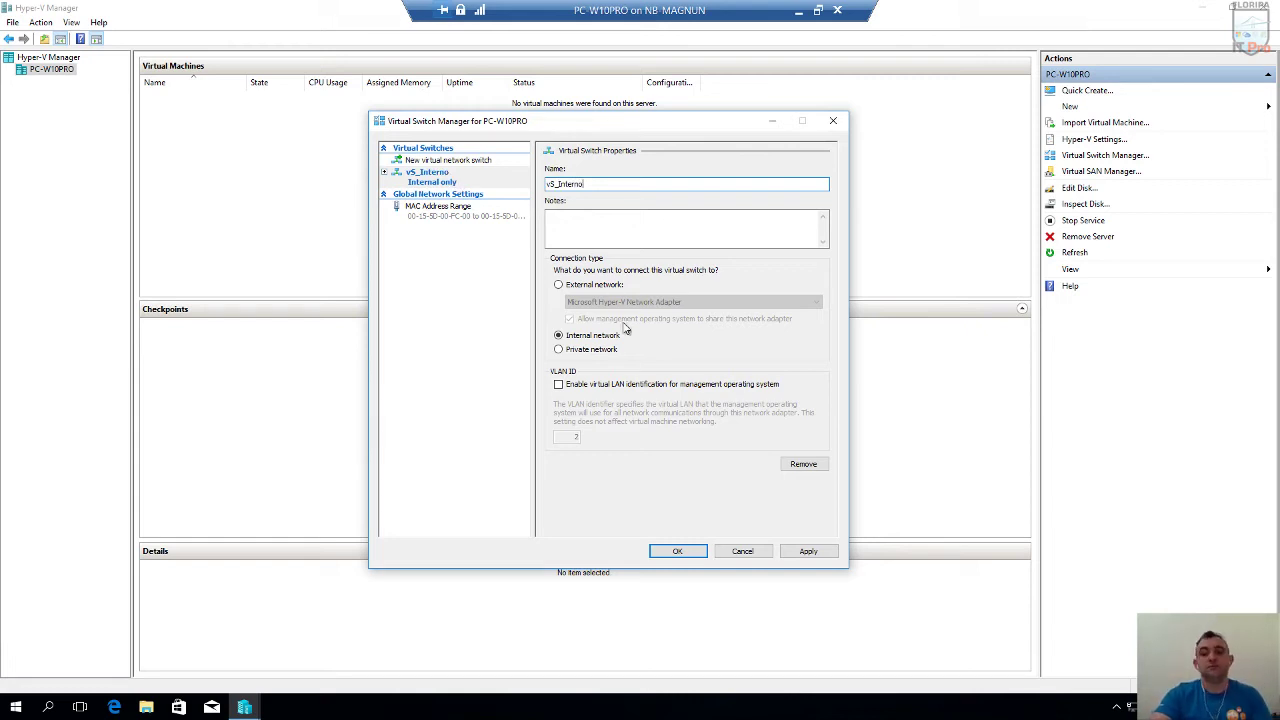
key("ctrl+a")
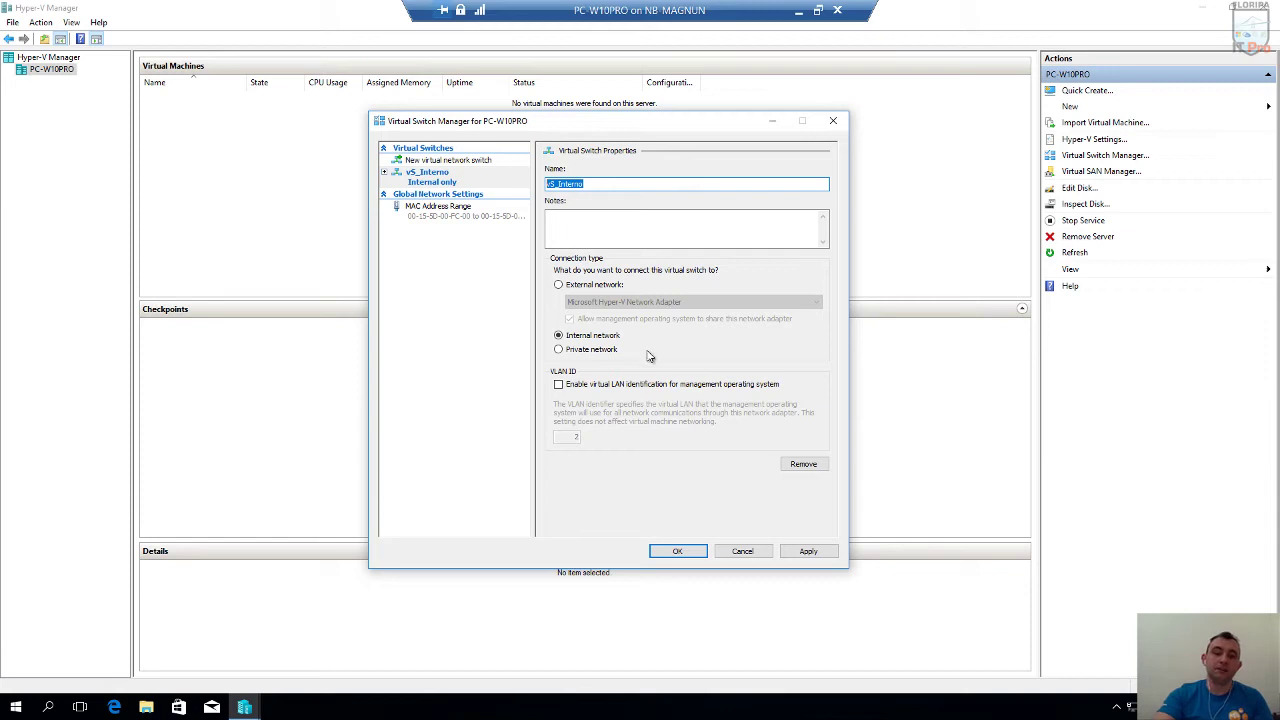
left_click(807, 551)
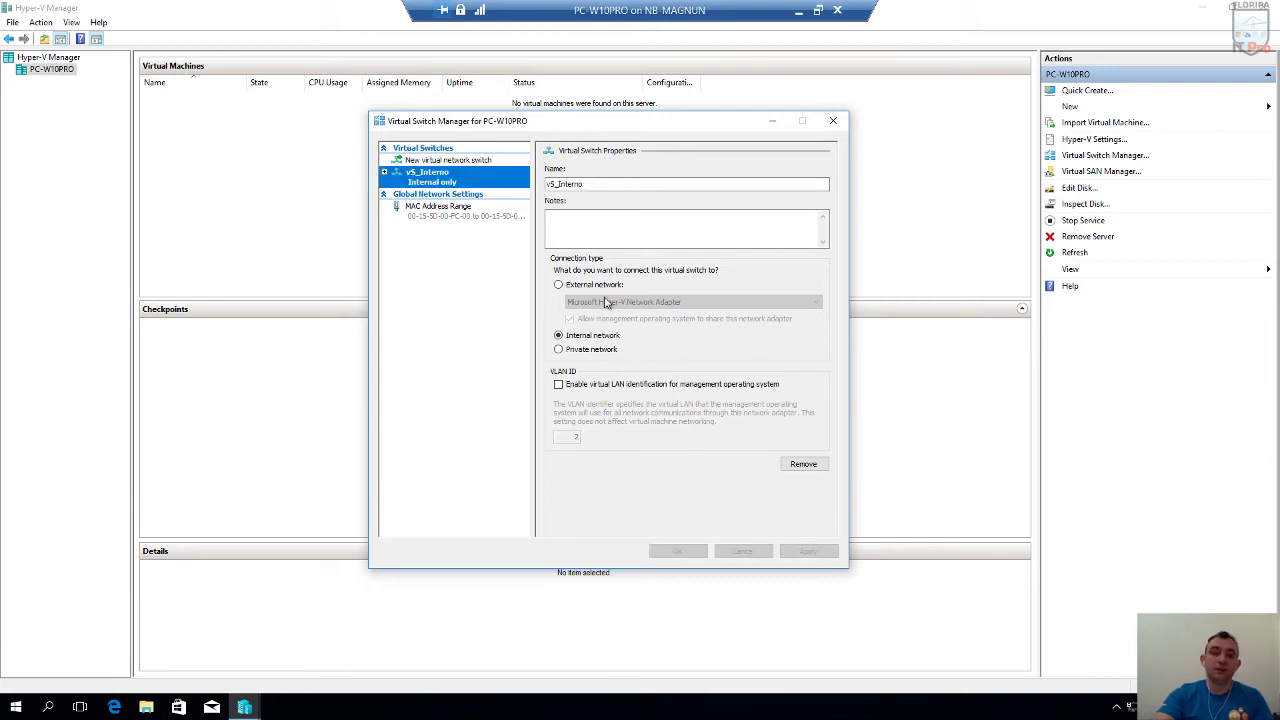
Create a second virtual switch of the Private type, name it vS_Privado and apply the change.
left_click(459, 161)
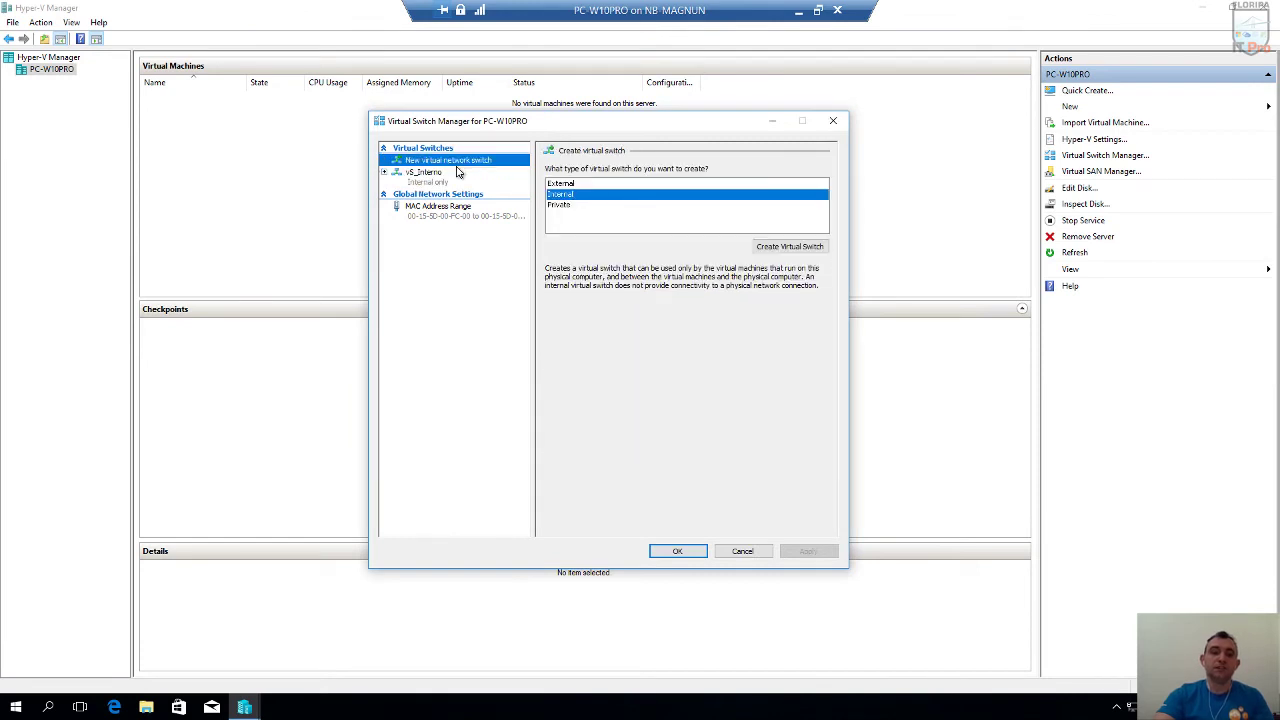
left_click(562, 205)
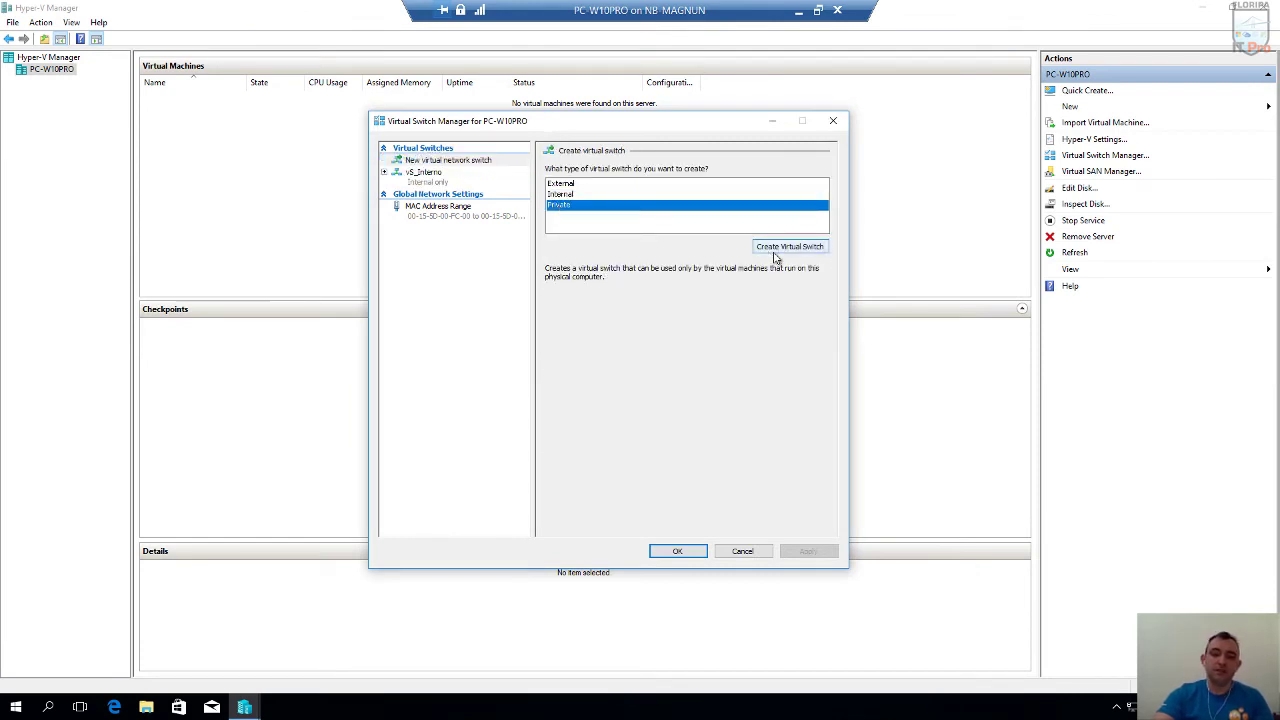
left_click(779, 247)
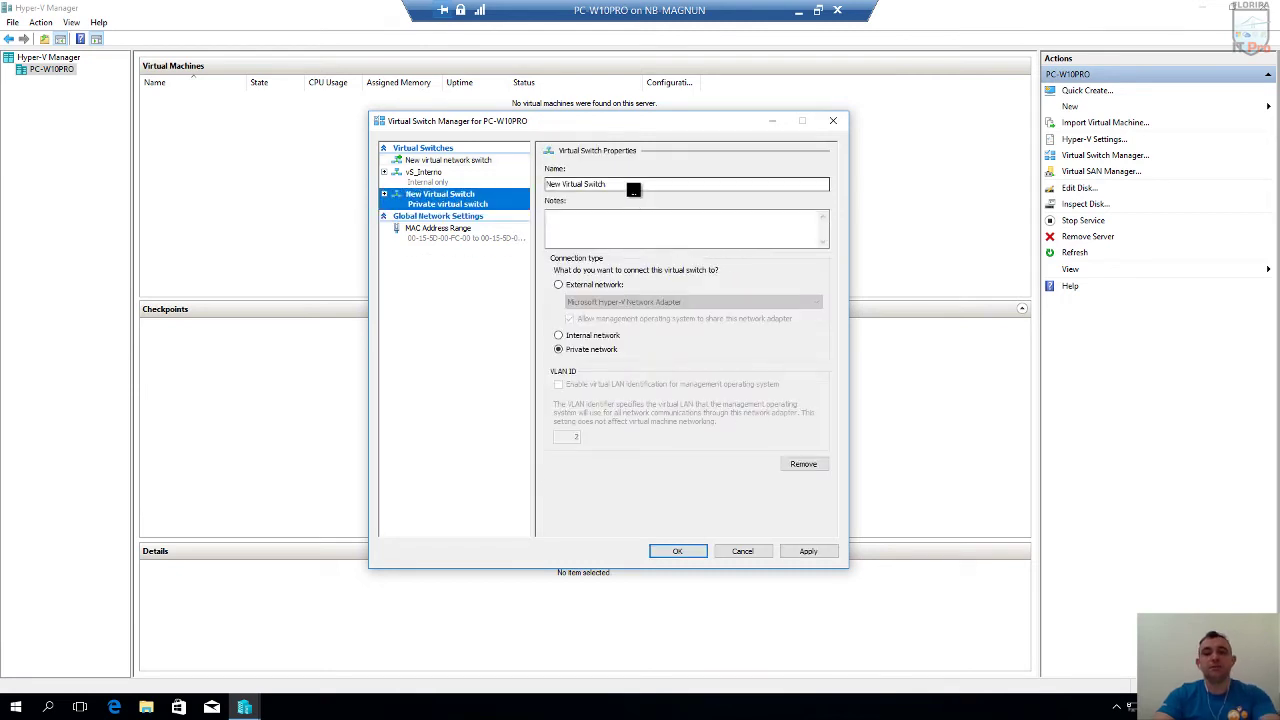
type("VS")
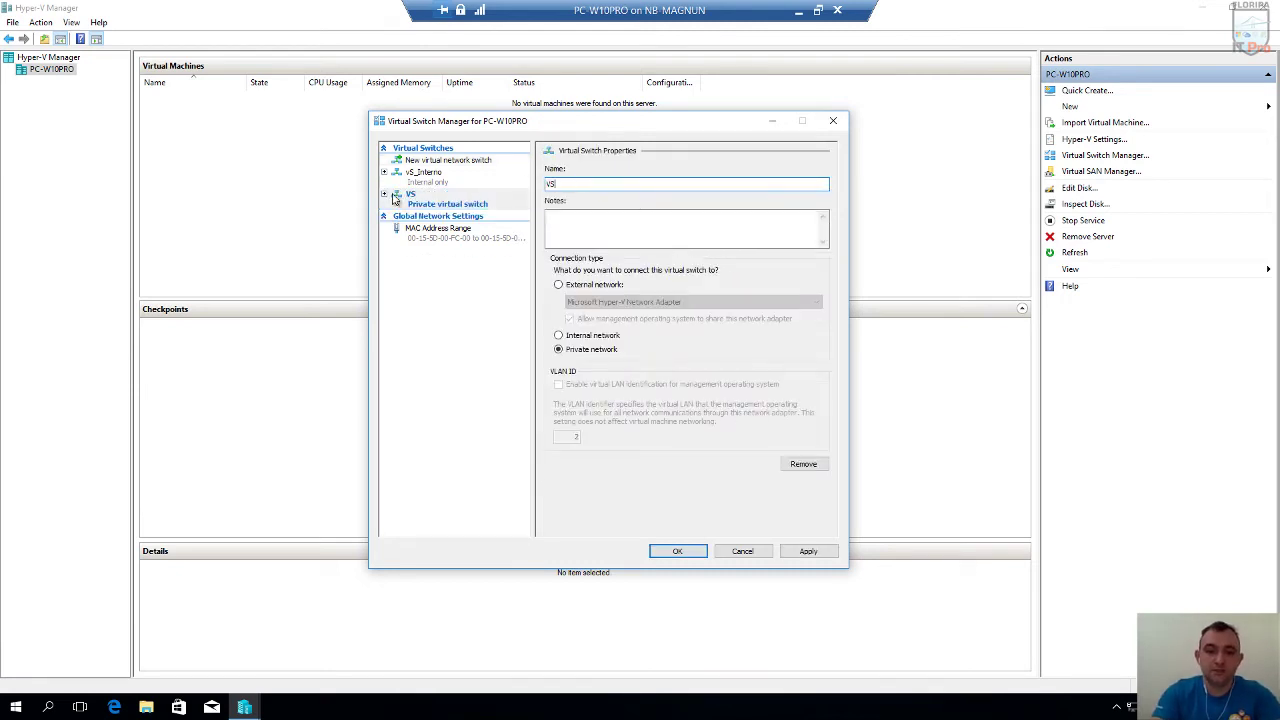
key("BackSpace")
key("BackSpace")
type("S")
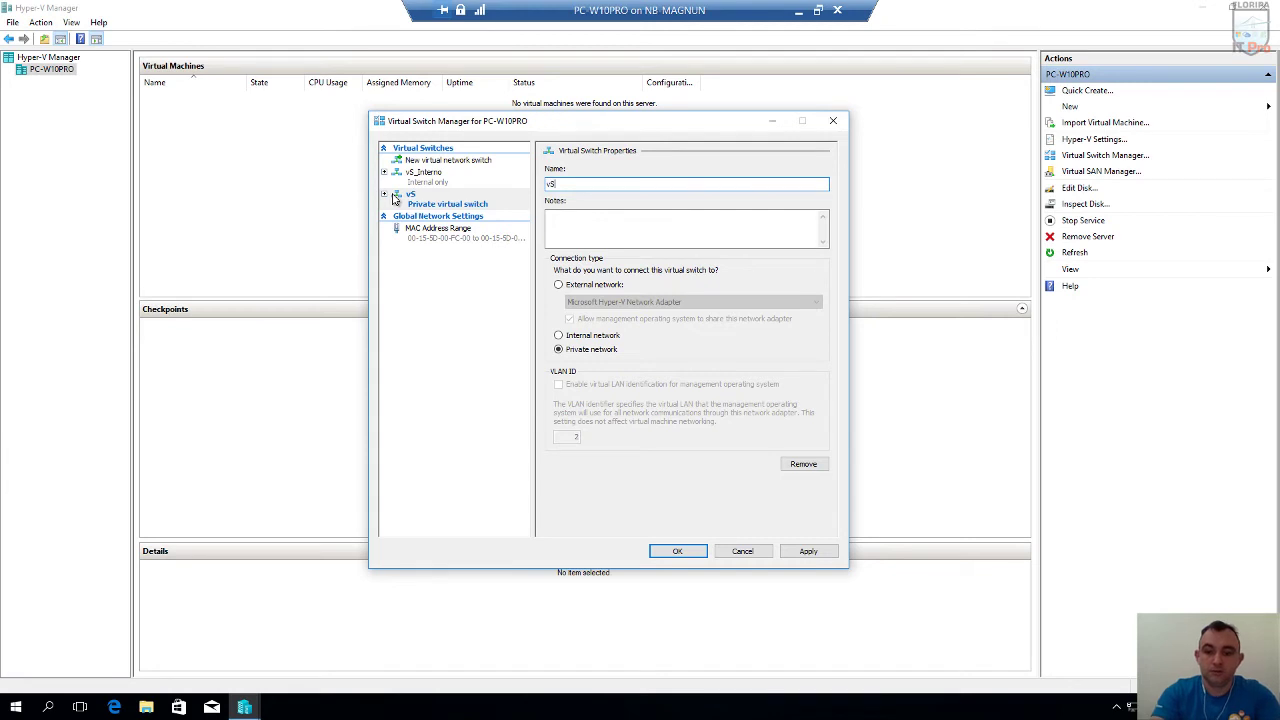
key("BackSpace")
key("BackSpace")
type("Privado")
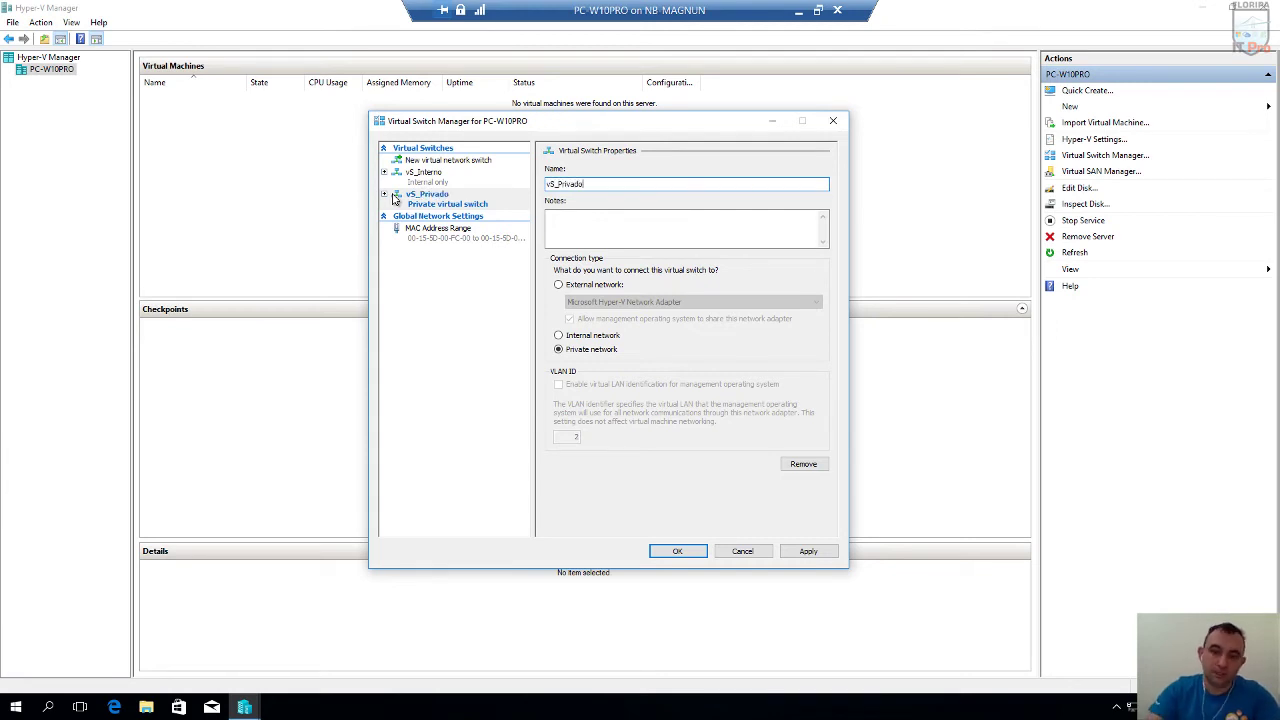
left_click(818, 552)
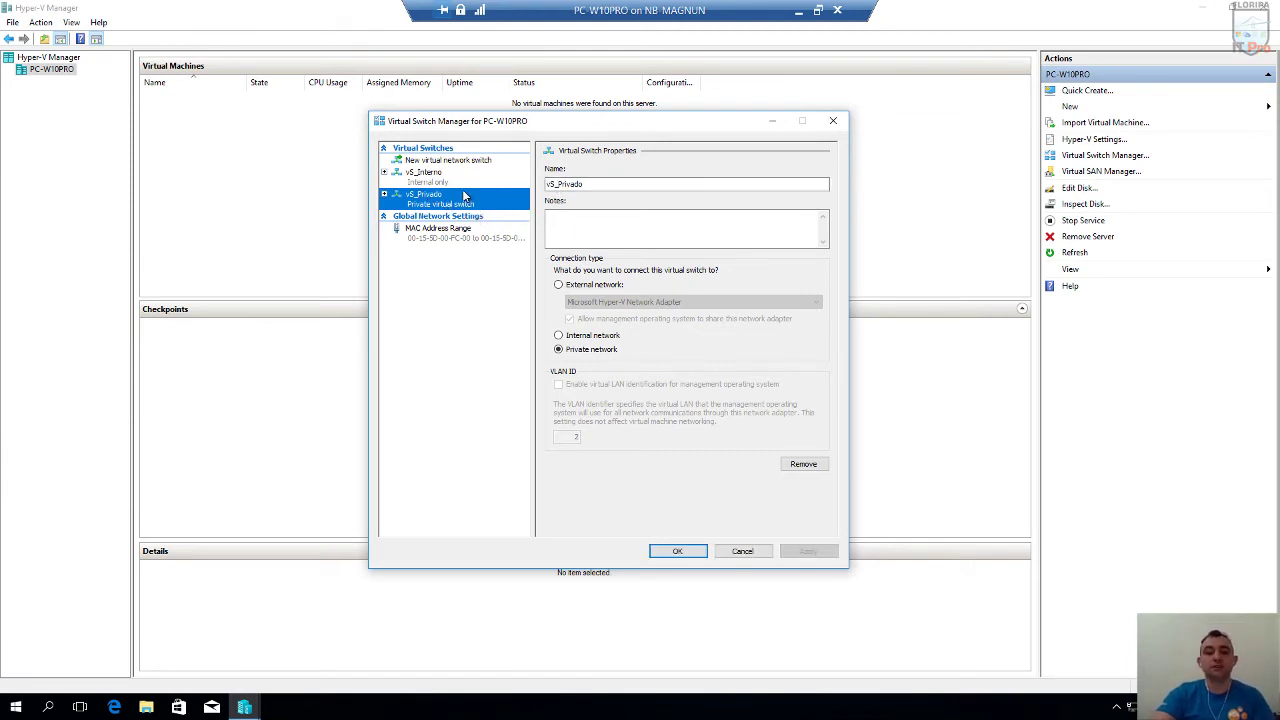
Compare the properties of the vS_Interno and vS_Privado switches and close the Virtual Switch Manager.
left_click(456, 183)
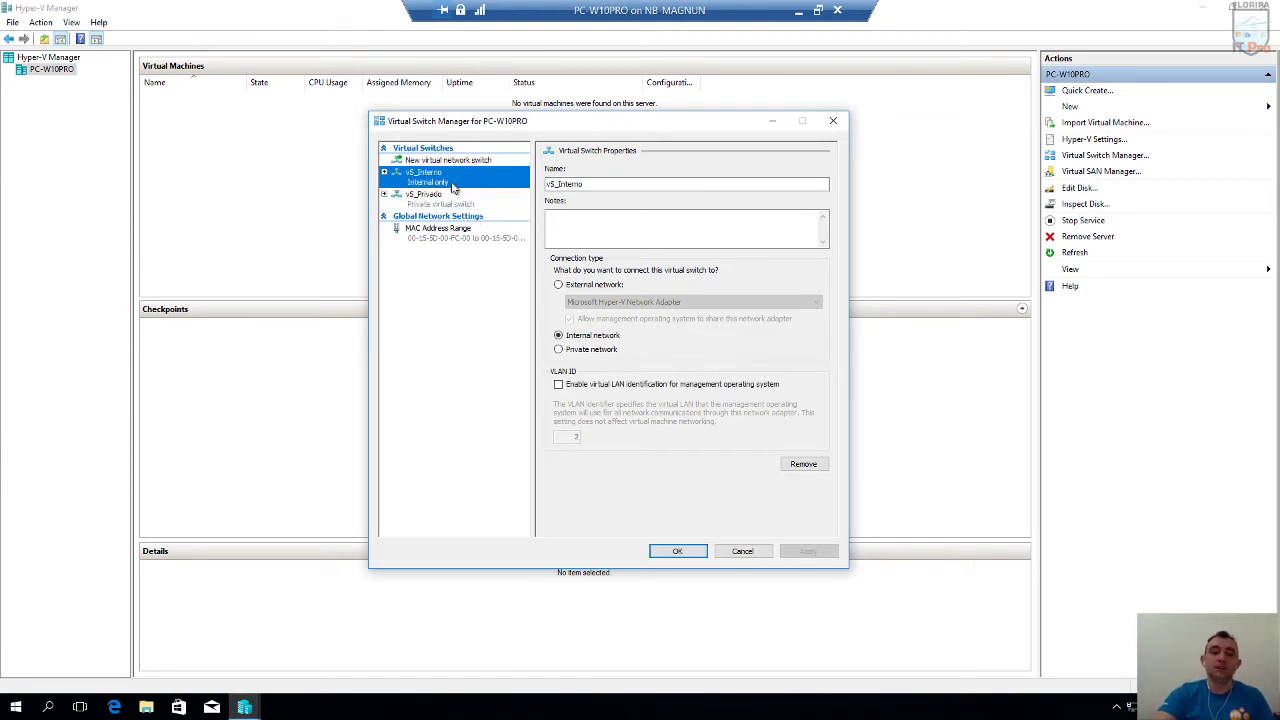
left_click(448, 203)
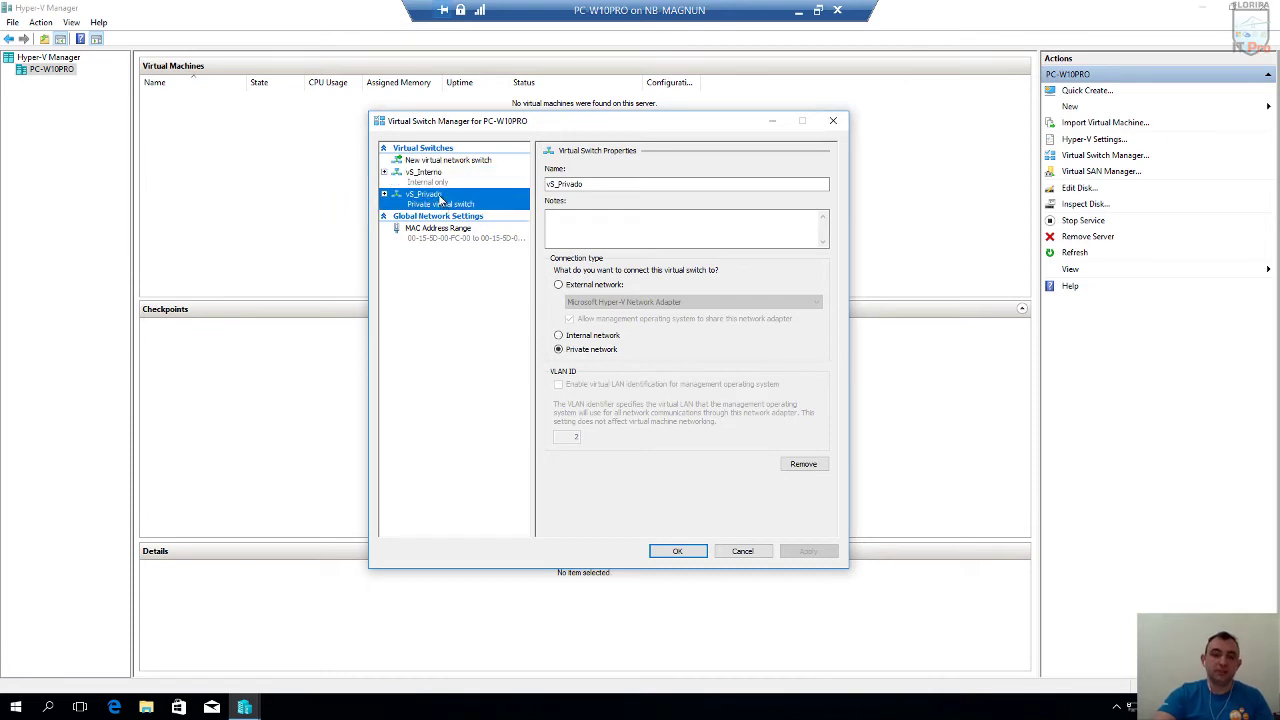
left_click(433, 183)
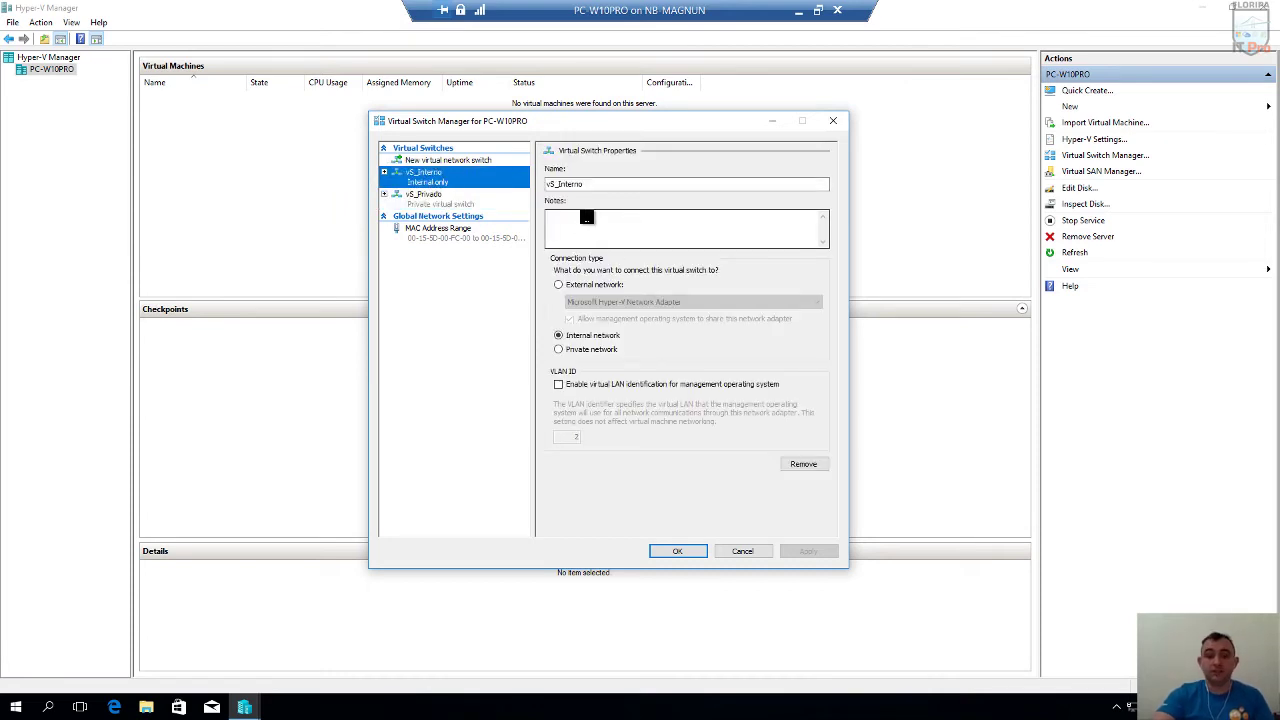
double_click(600, 184)
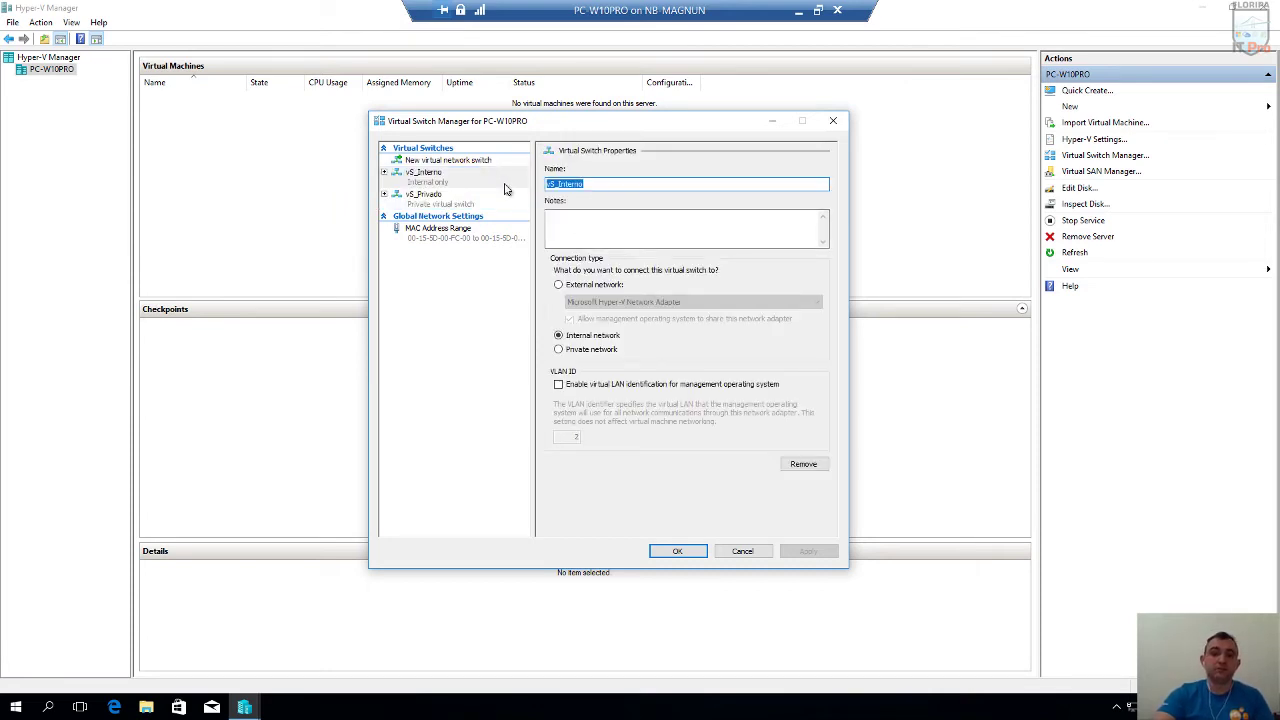
left_click(677, 553)
Run ncpa.cpl to open the Network Connections window.
right_click(16, 707)
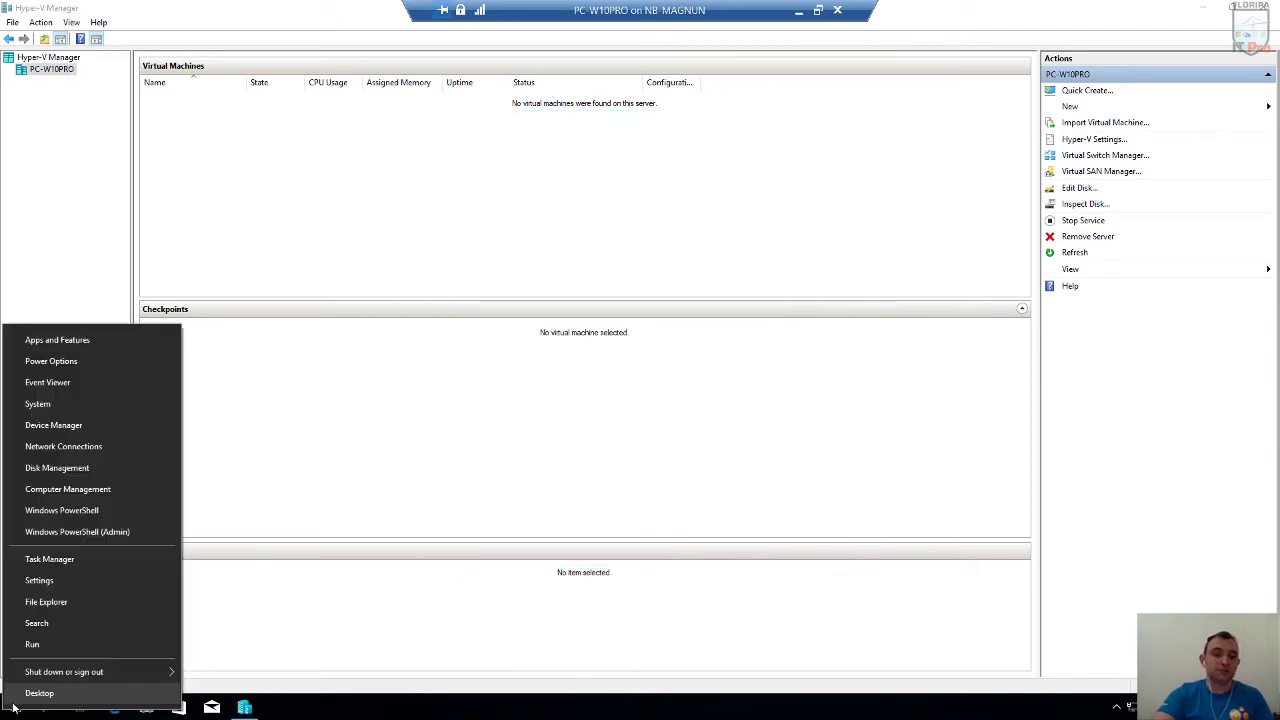
left_click(55, 644)
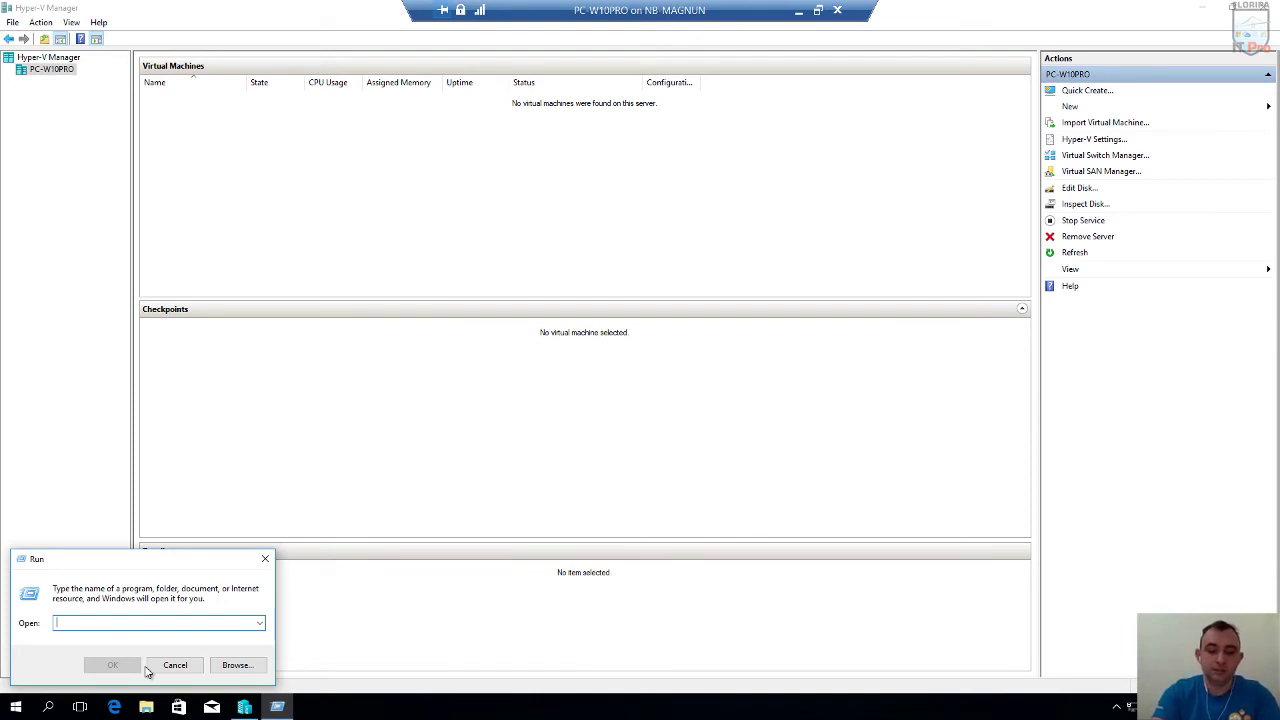
type("ncpa")
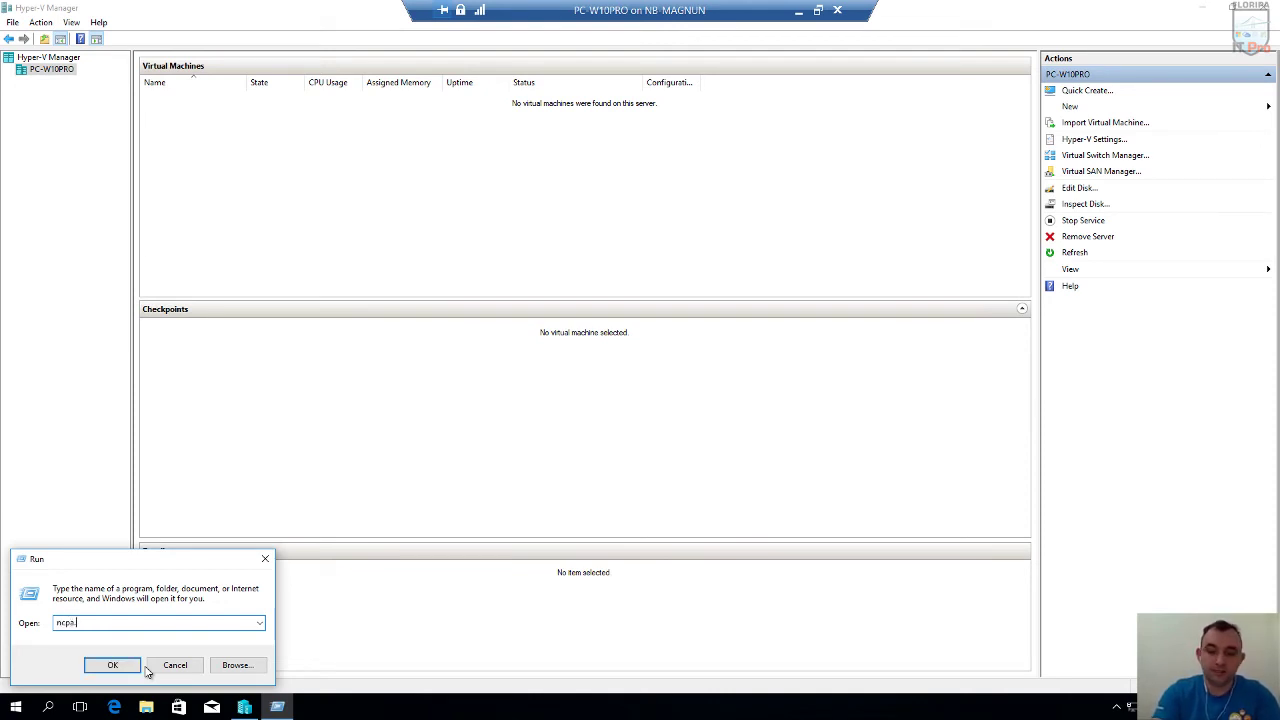
type(".c")
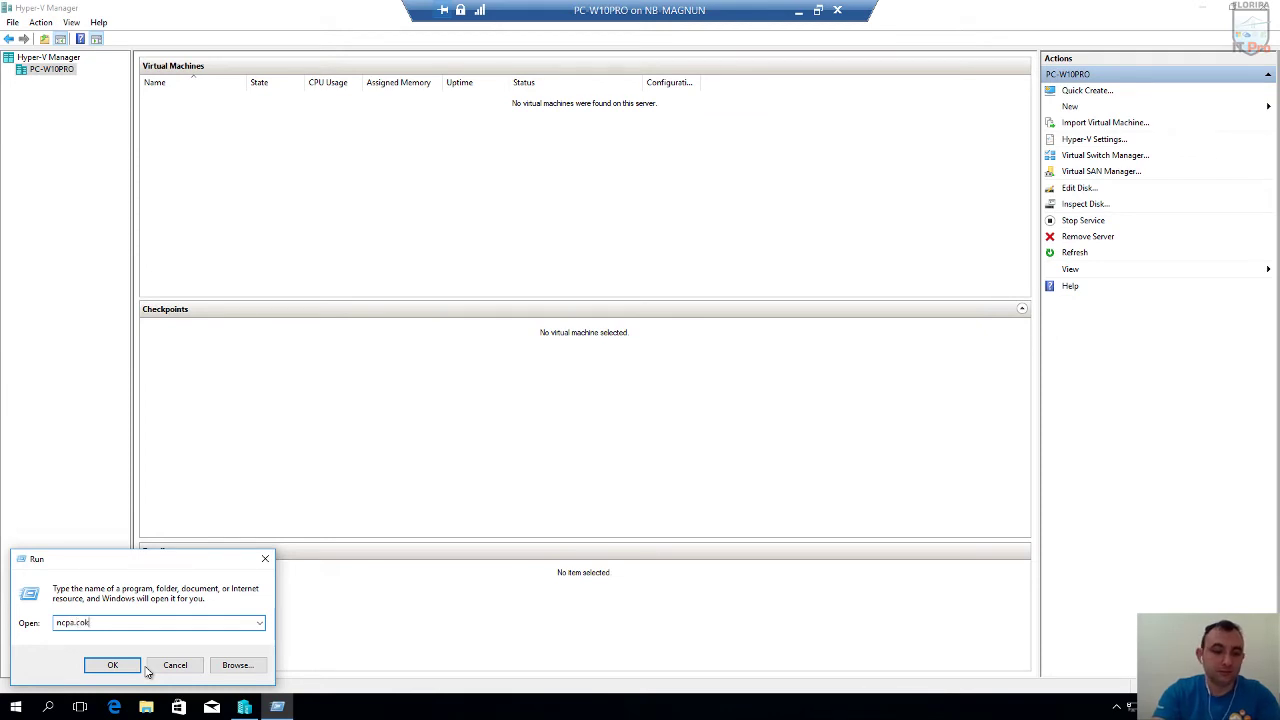
type("pl")
left_click(110, 665)
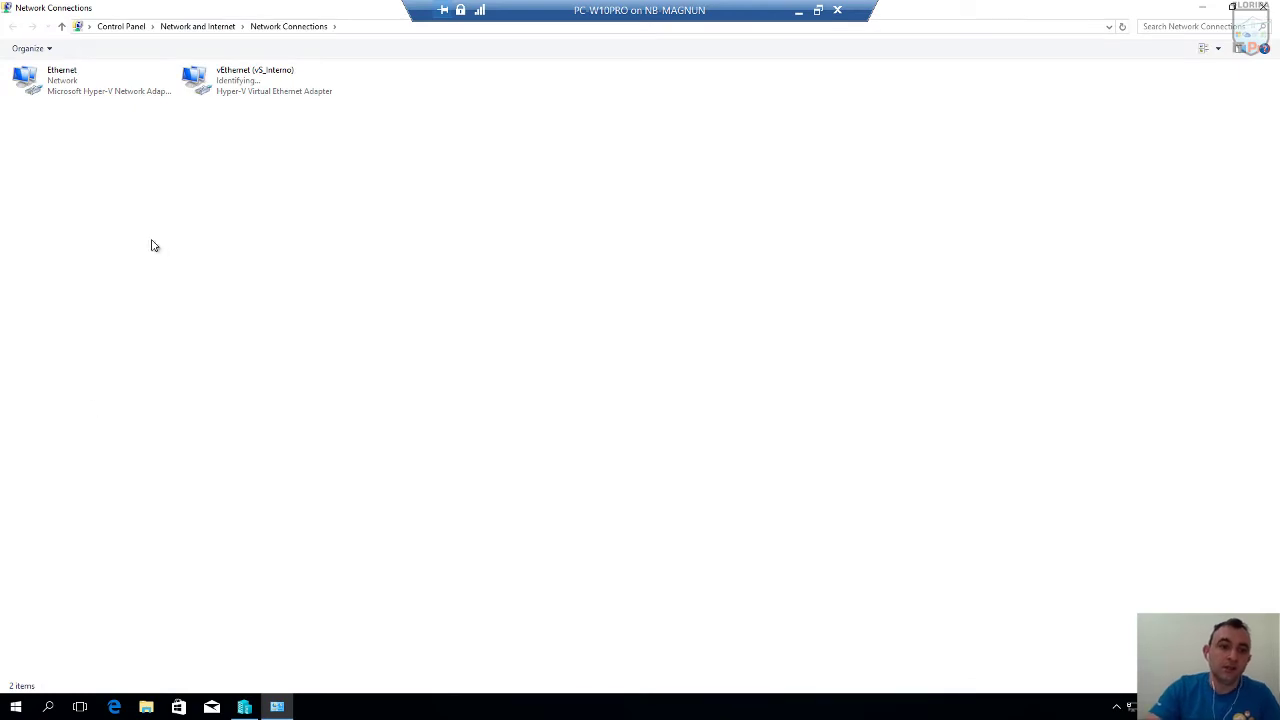
Open the Internet Protocol Version 4 (TCP/IPv4) properties of the vEthernet (vS_Interno) adapter.
left_click(210, 76)
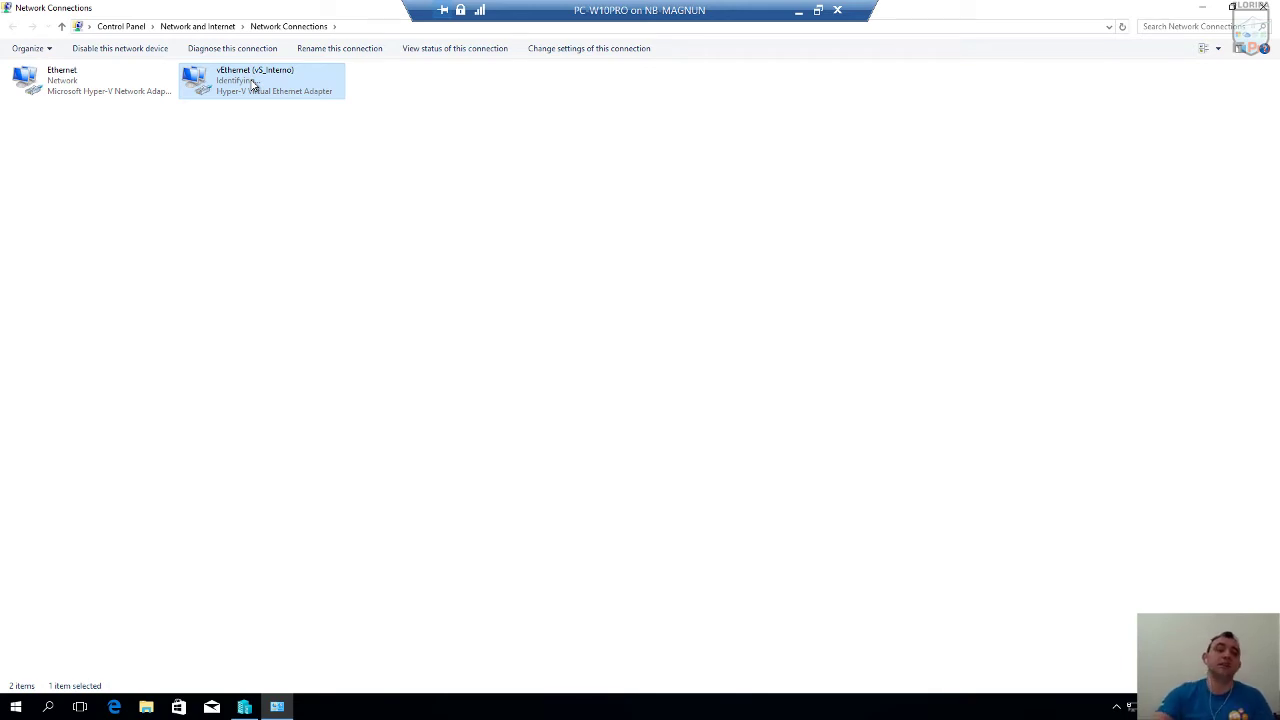
left_click(64, 90)
left_click(201, 87)
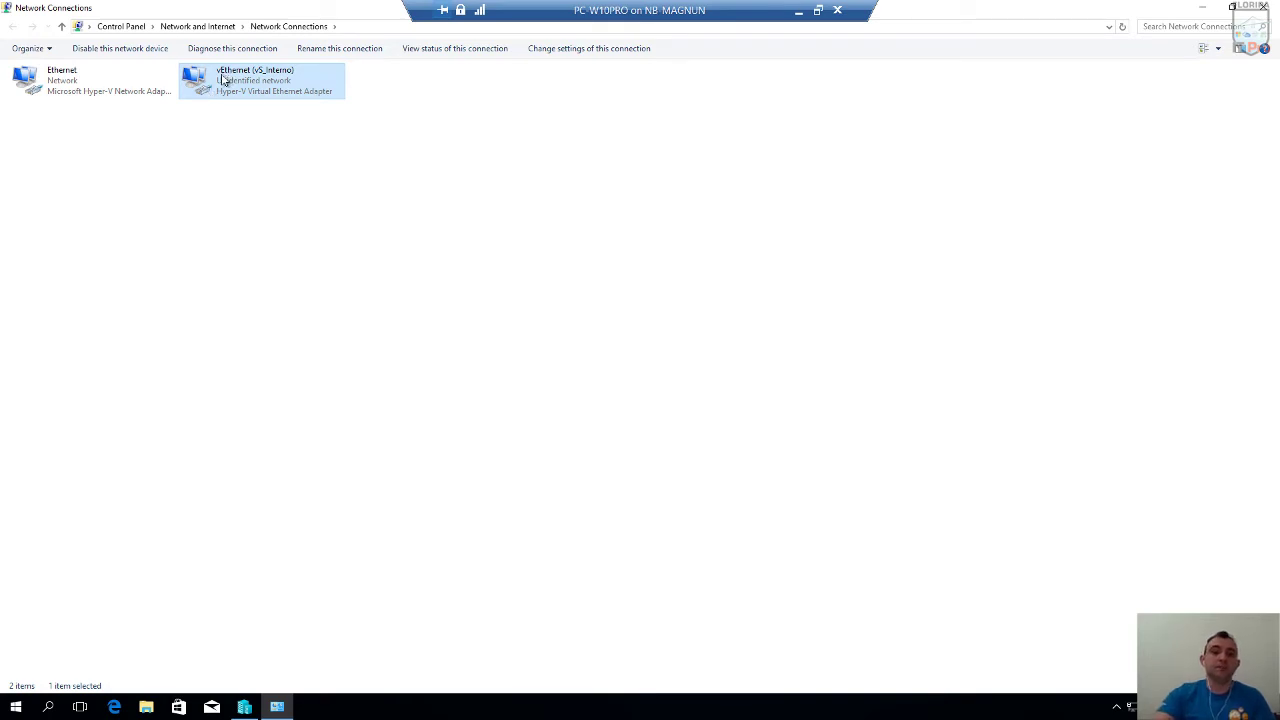
right_click(220, 76)
left_click(274, 212)
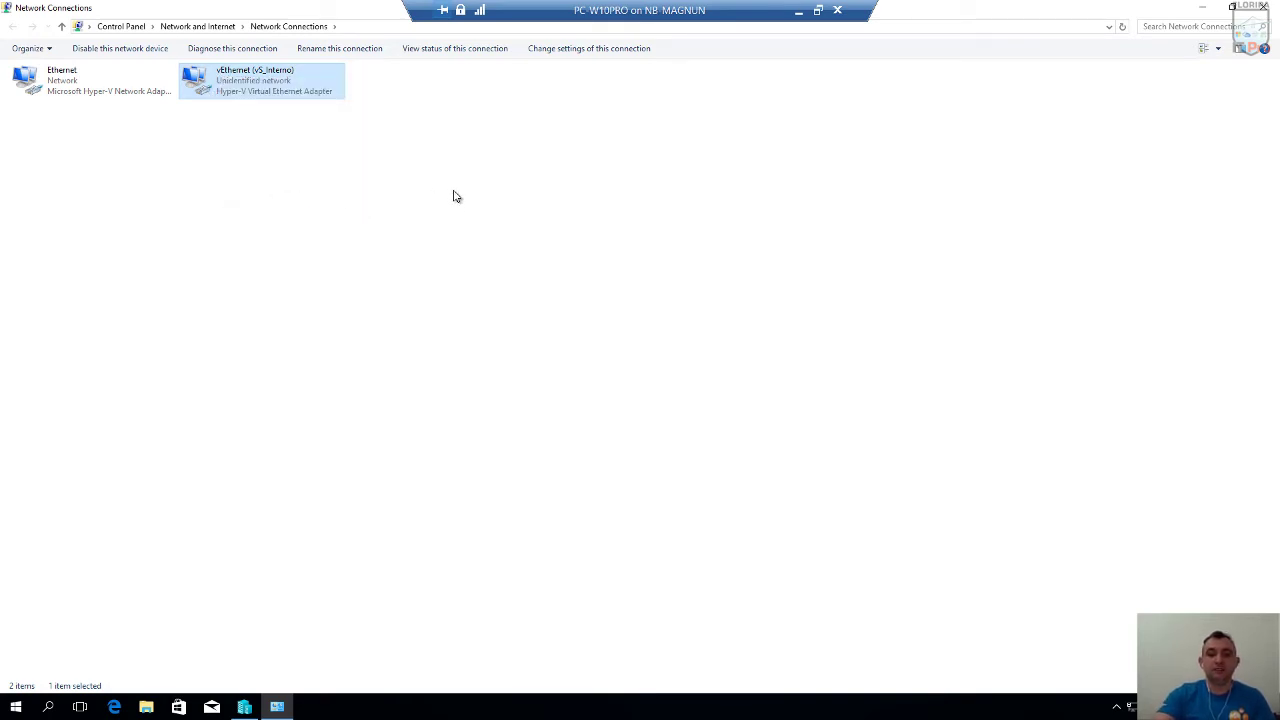
left_click(167, 236)
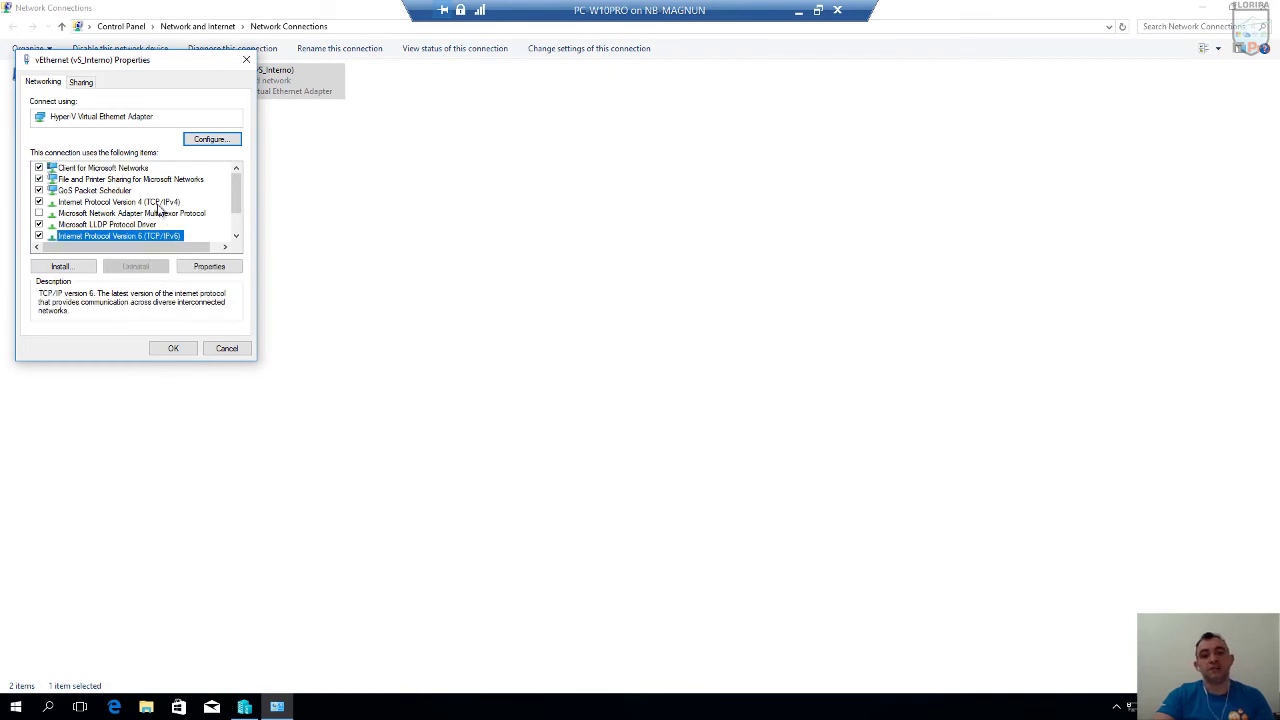
left_click(161, 204)
left_click(209, 266)
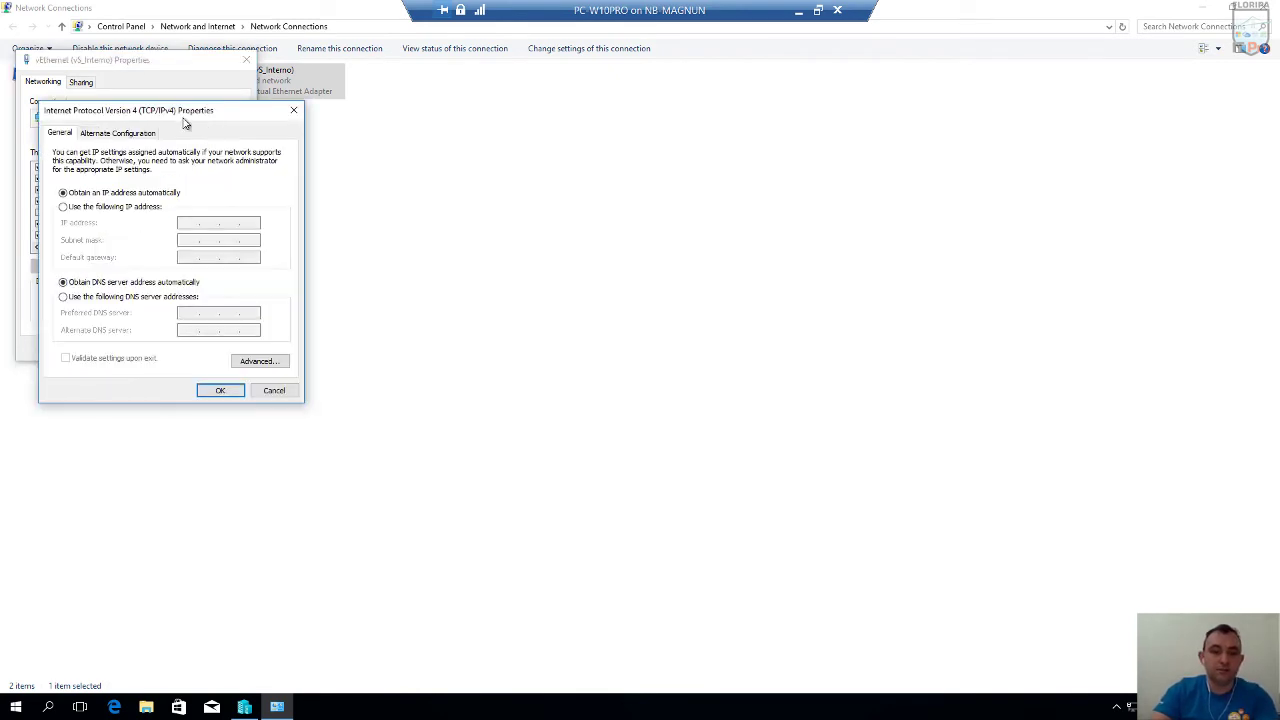
Assign the vEthernet (vS_Interno) adapter the static IP address 10.10.10.254 with subnet mask 255.255.255.0.
left_click(494, 255)
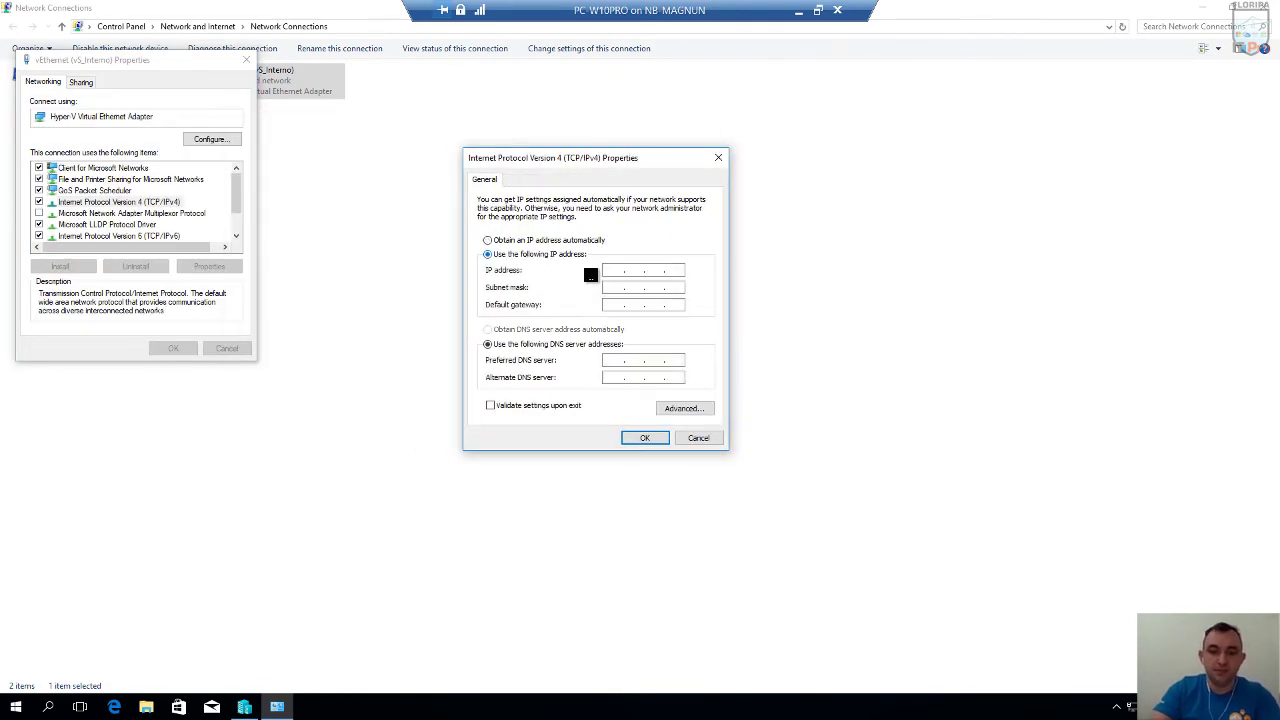
left_click(613, 269)
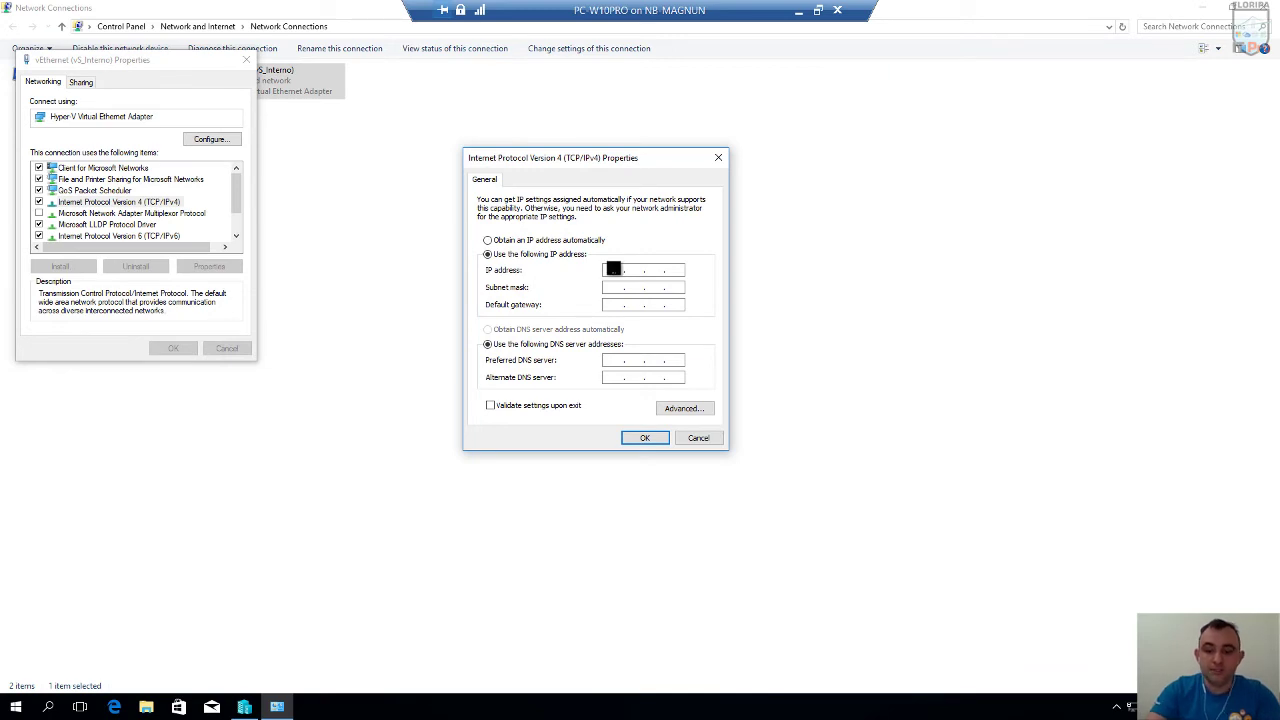
type("10.10.")
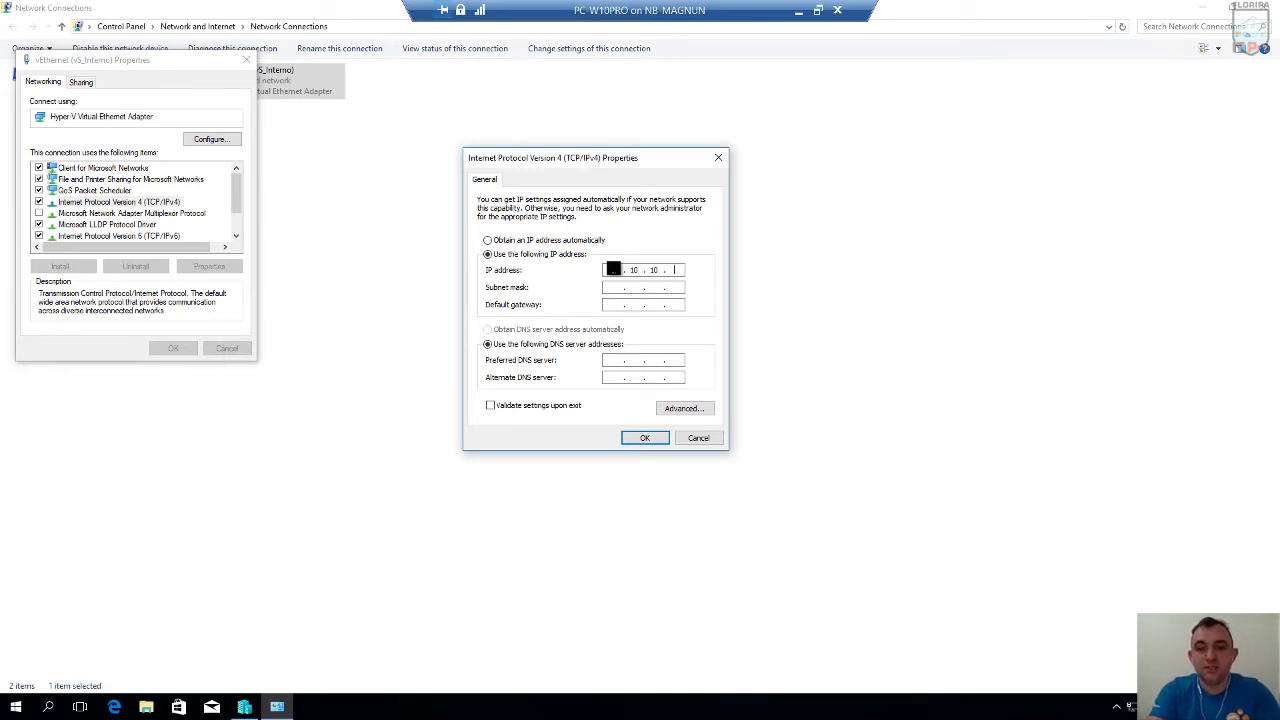
type("254")
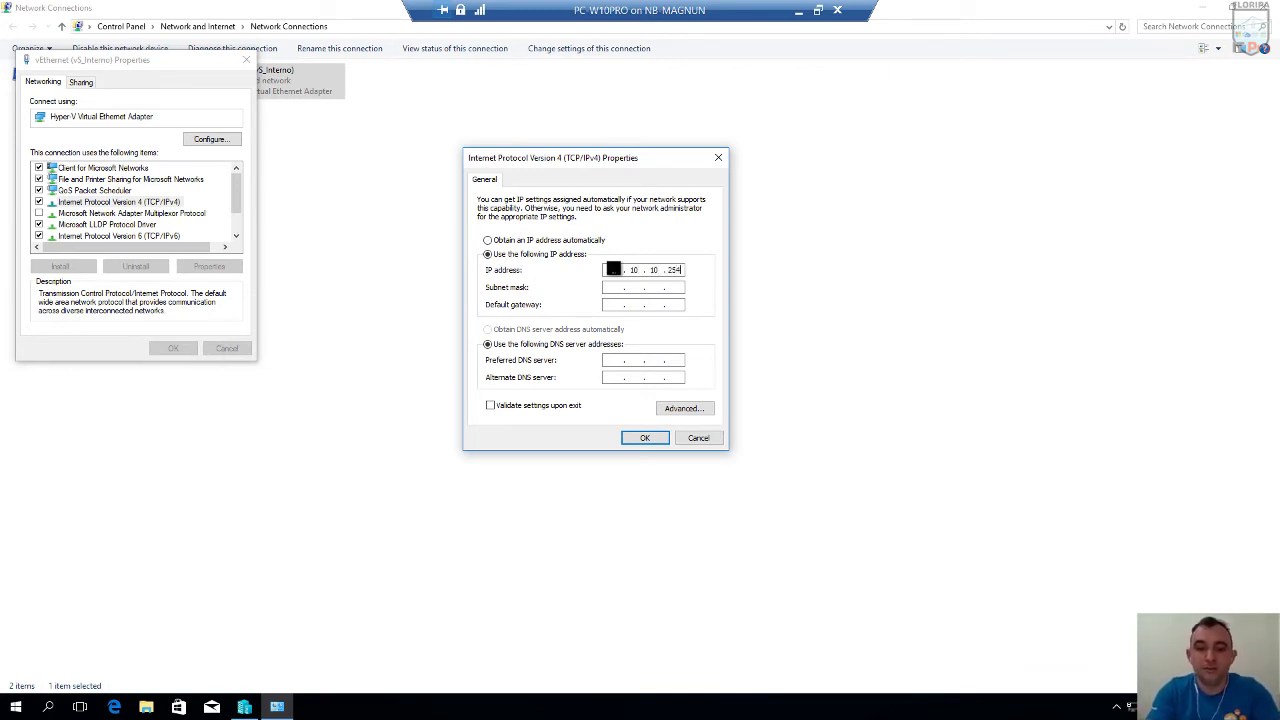
key("Tab")
type("255 . 255 . 25")
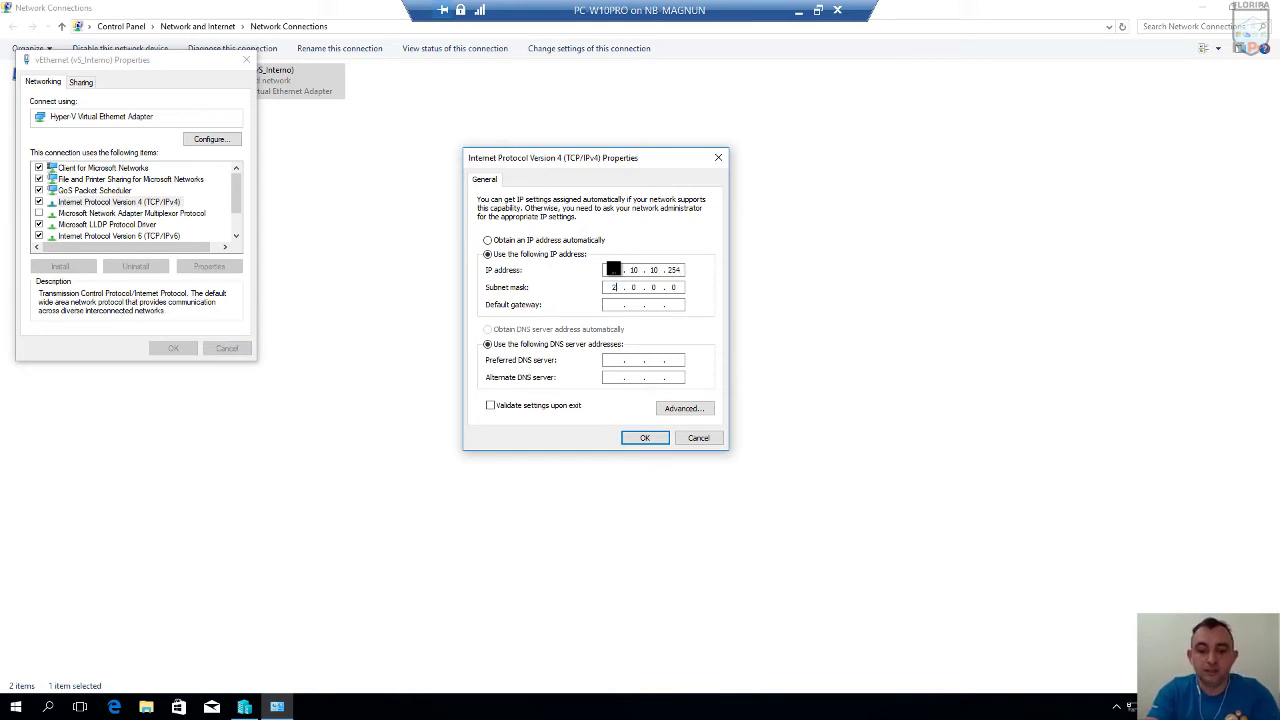
type("5")
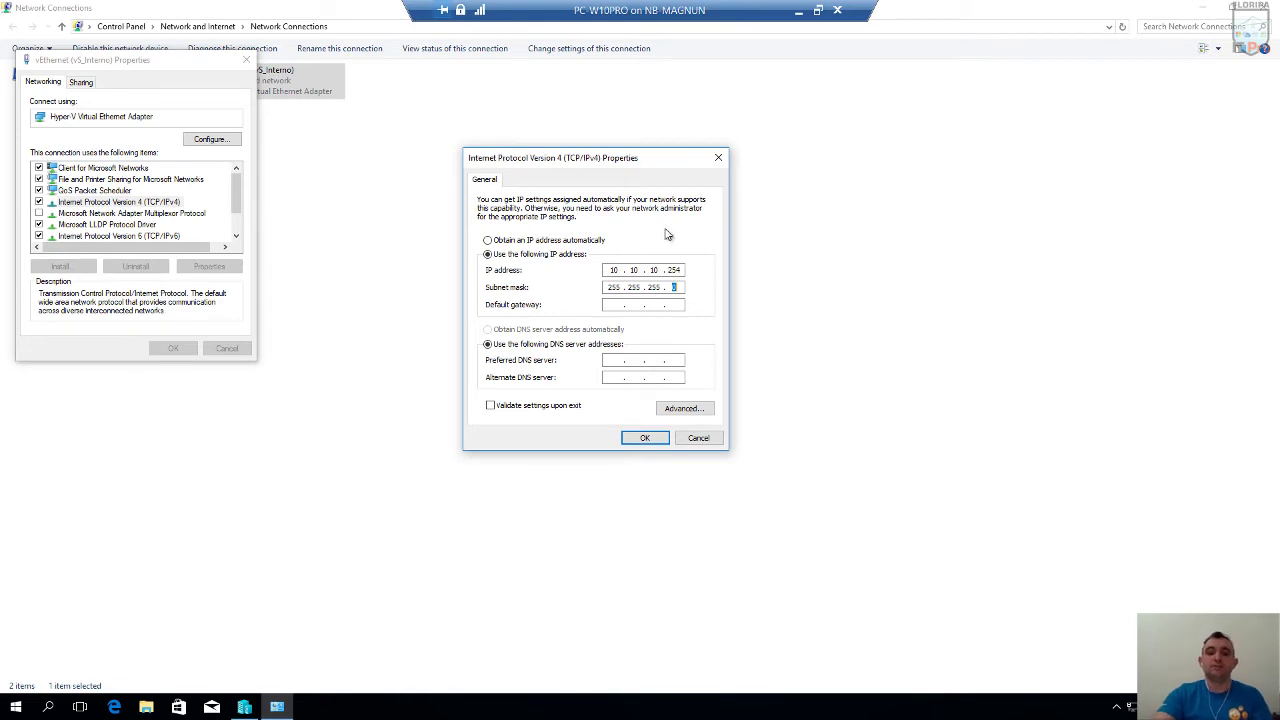
Apply the IPv4 settings with the default gateway and DNS servers left blank, and close the vEthernet (vS_Interno) adapter's properties.
double_click(676, 270)
left_click(676, 270)
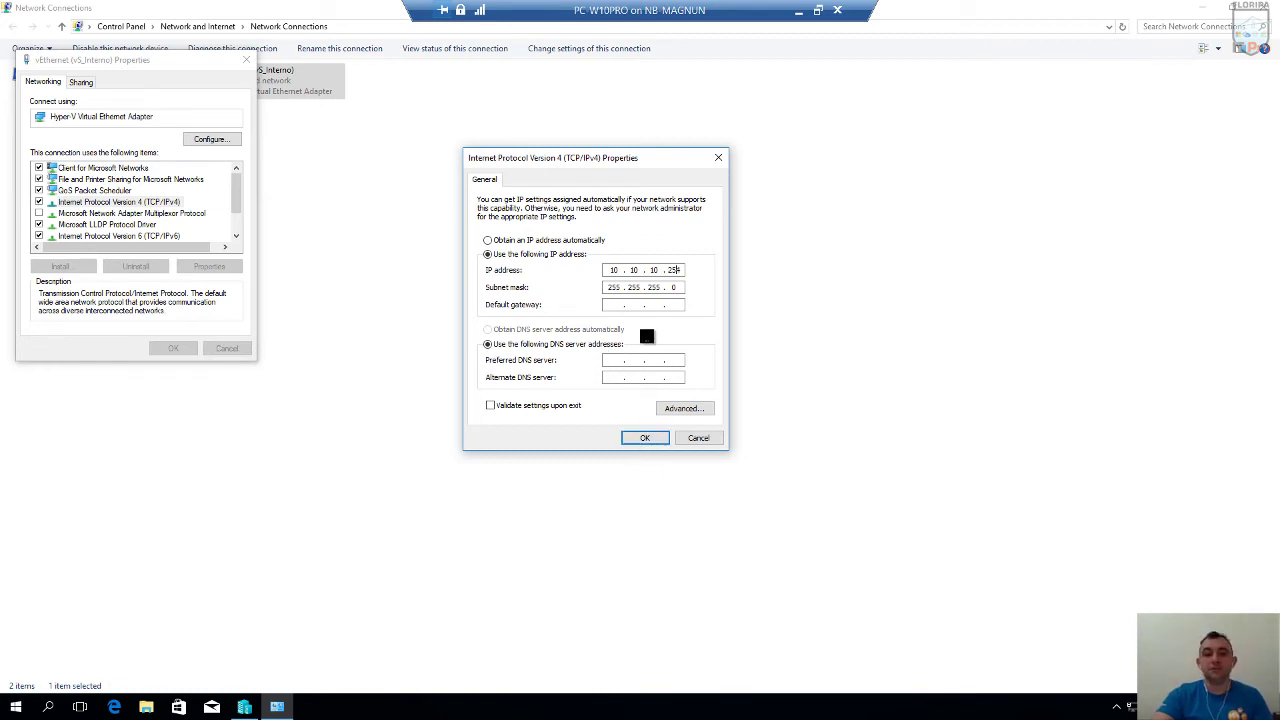
left_click(614, 306)
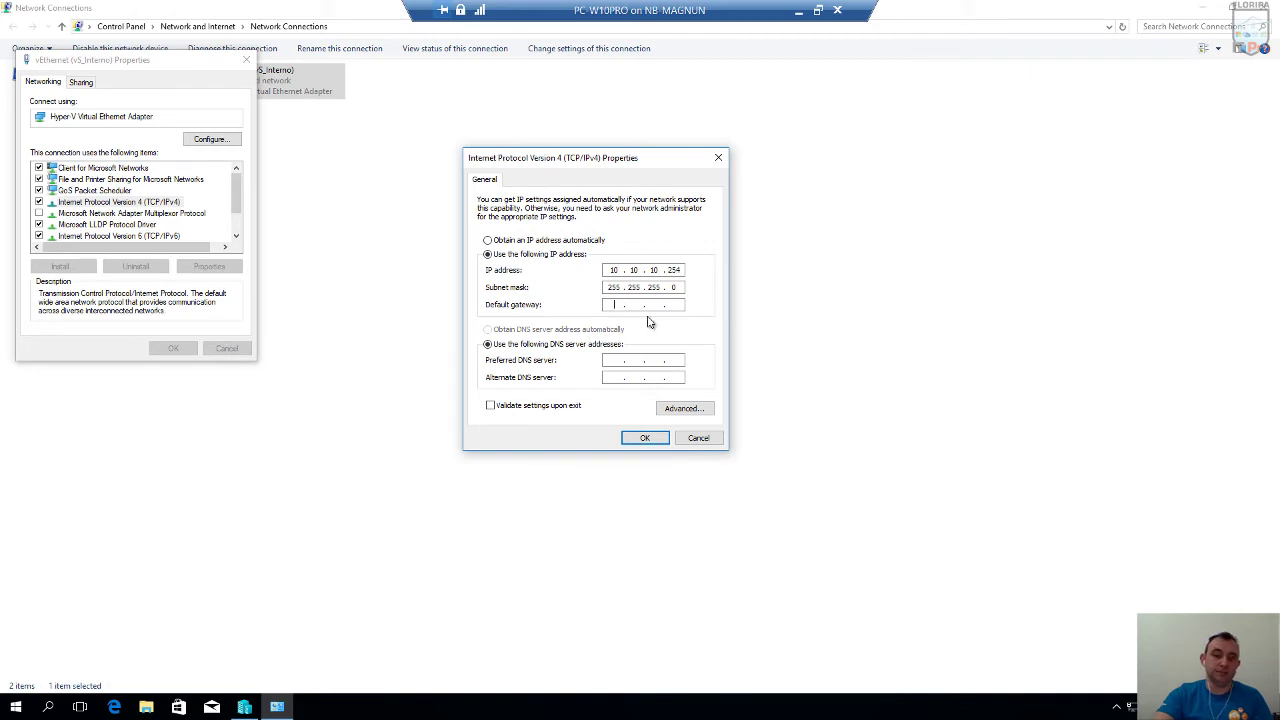
left_click(613, 362)
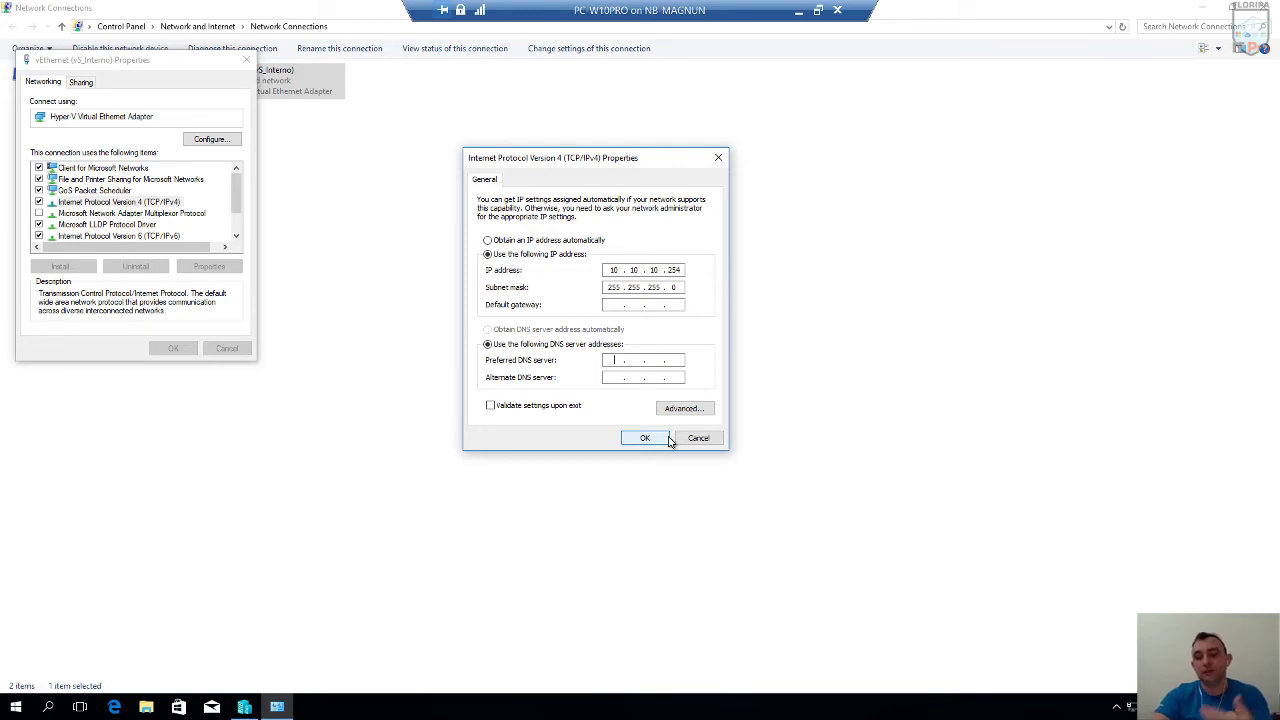
left_click(608, 306)
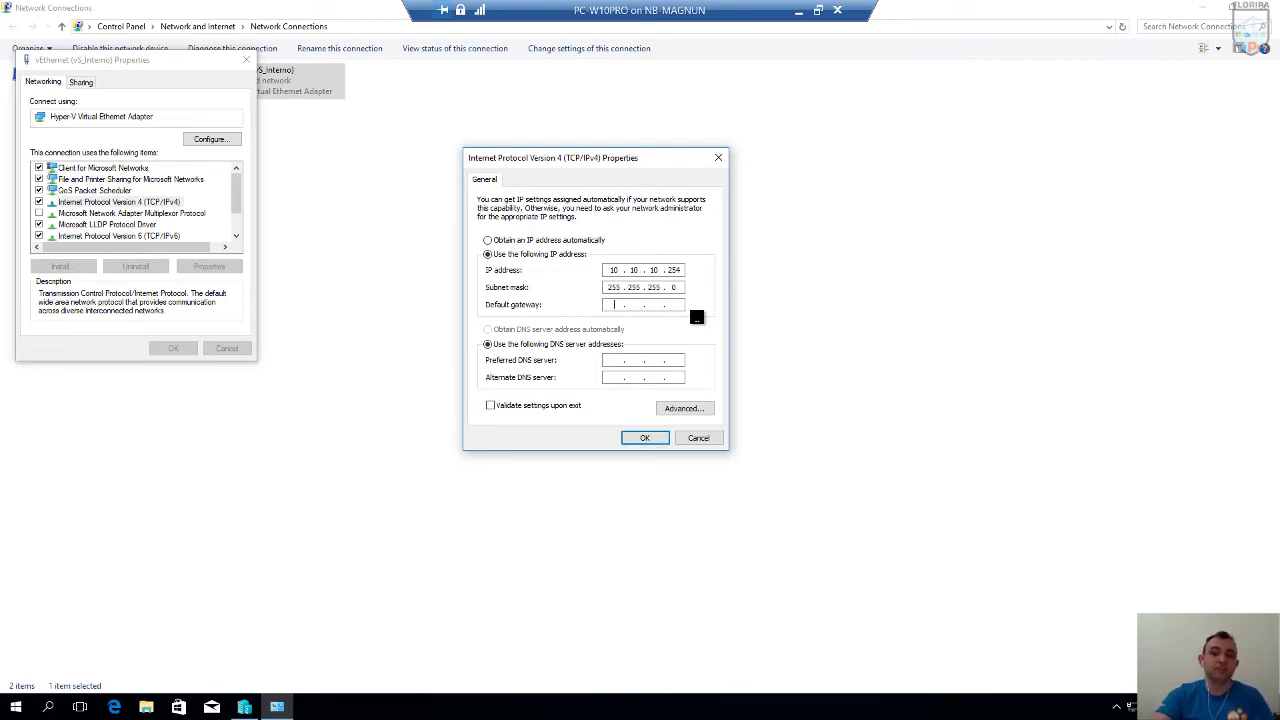
left_click(643, 439)
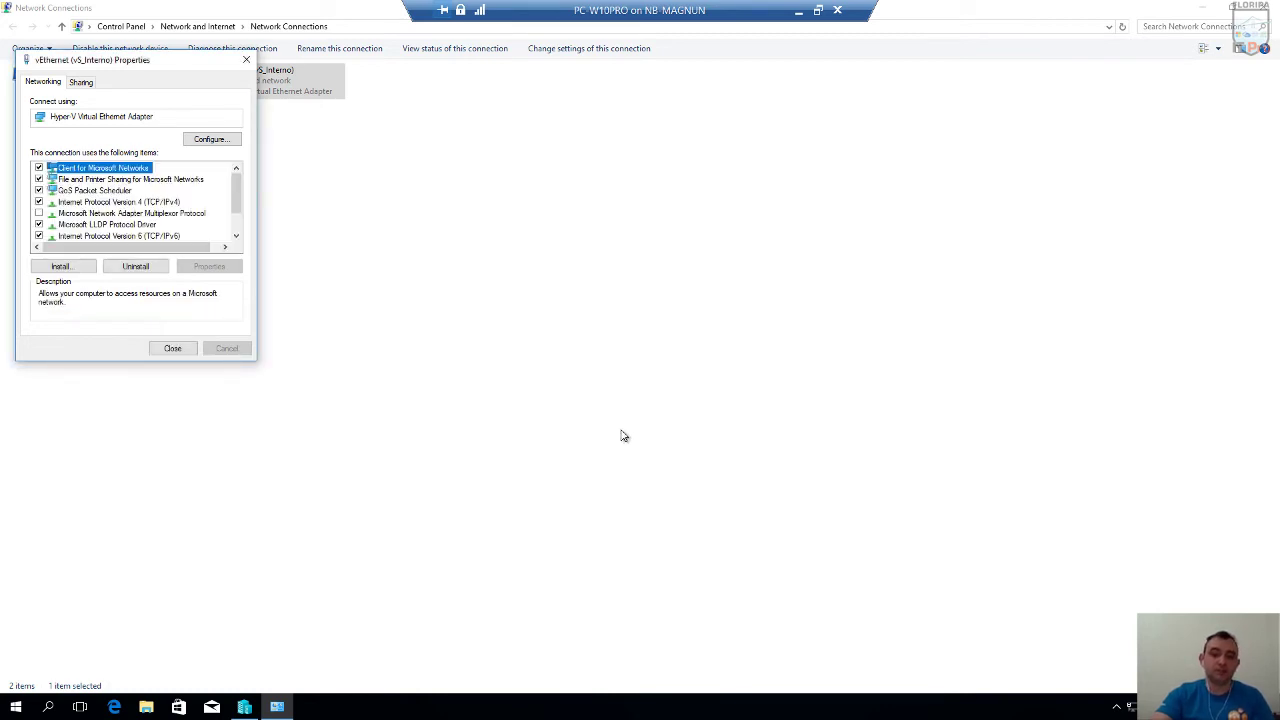
left_click(172, 349)
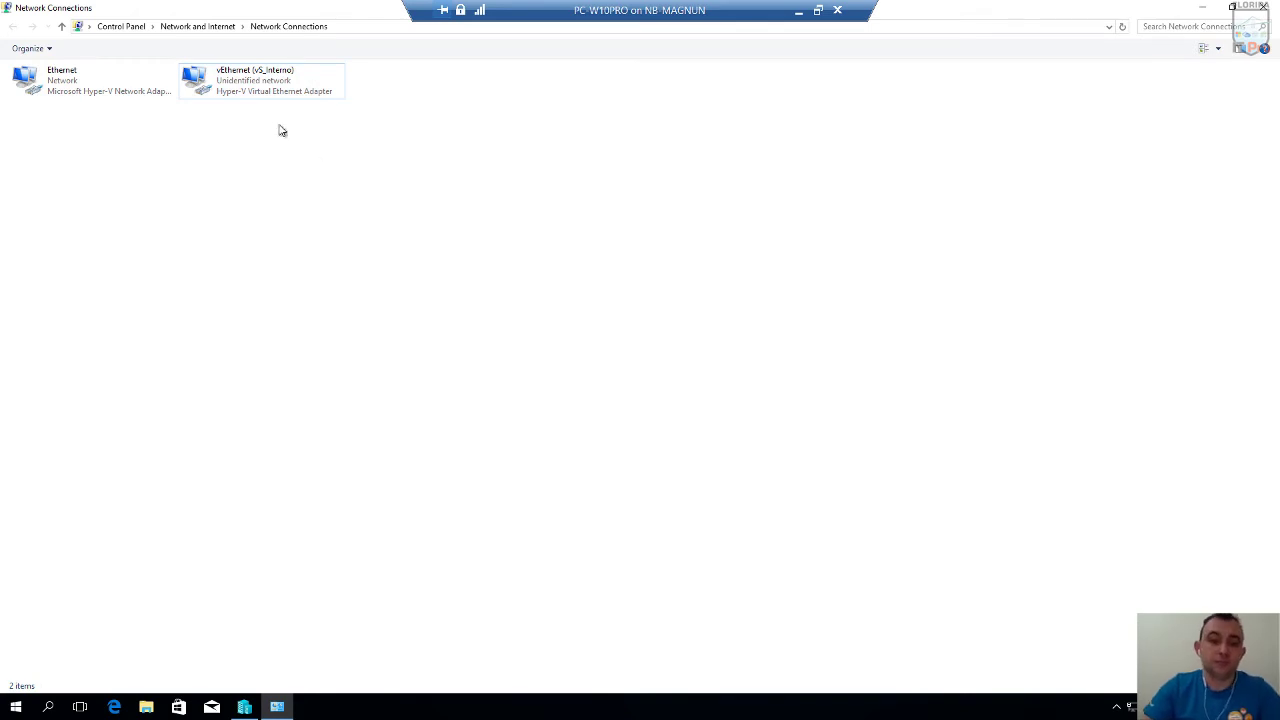
left_click(271, 89)
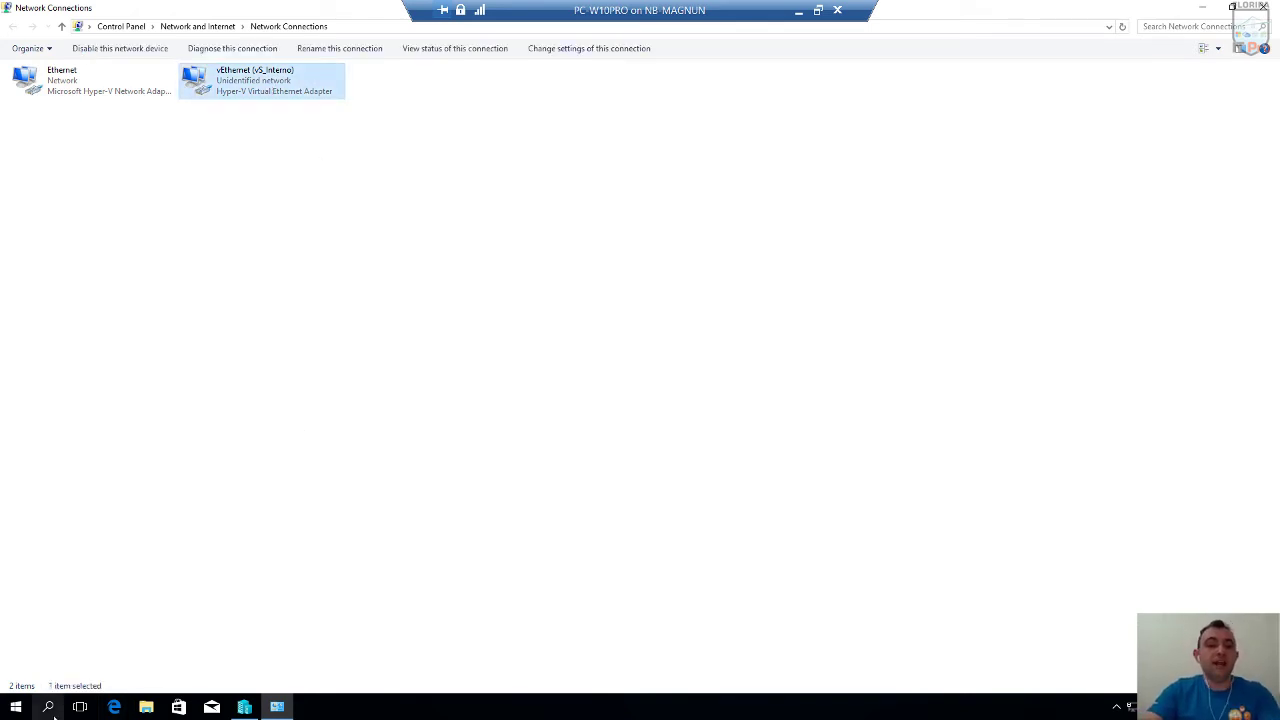
Open Windows PowerShell as administrator and approve the elevation request.
right_click(10, 708)
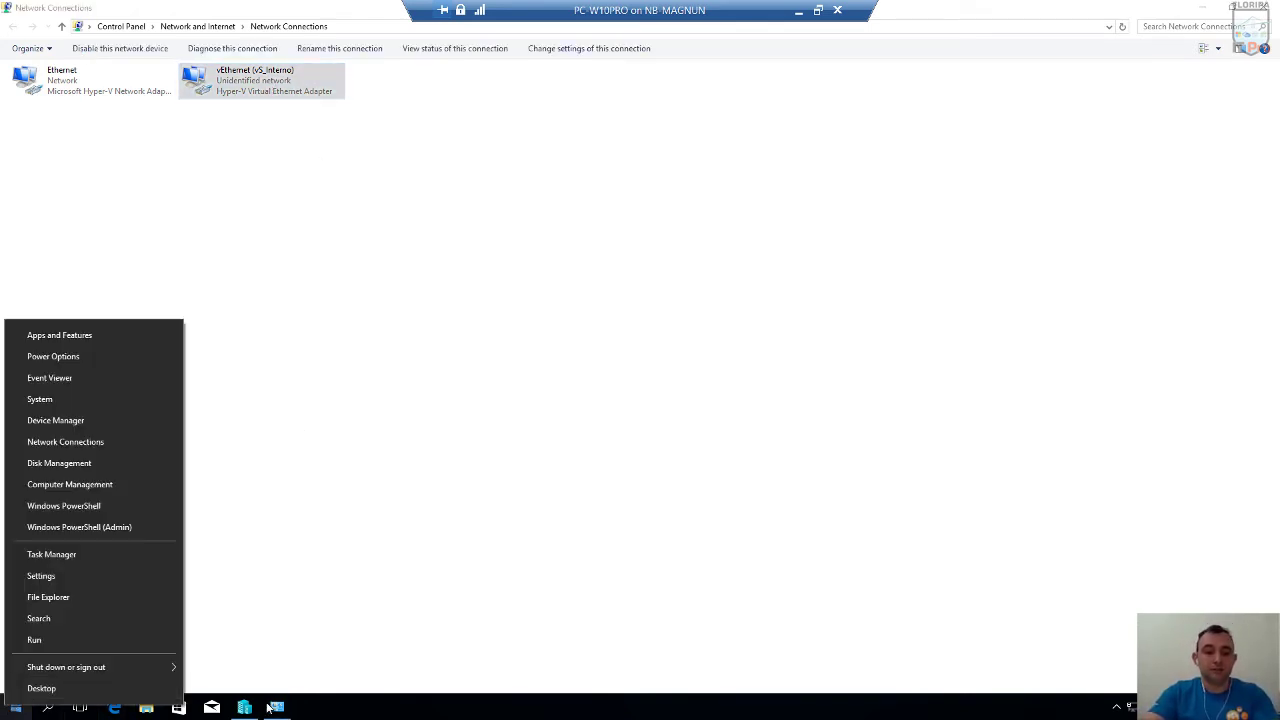
left_click(120, 527)
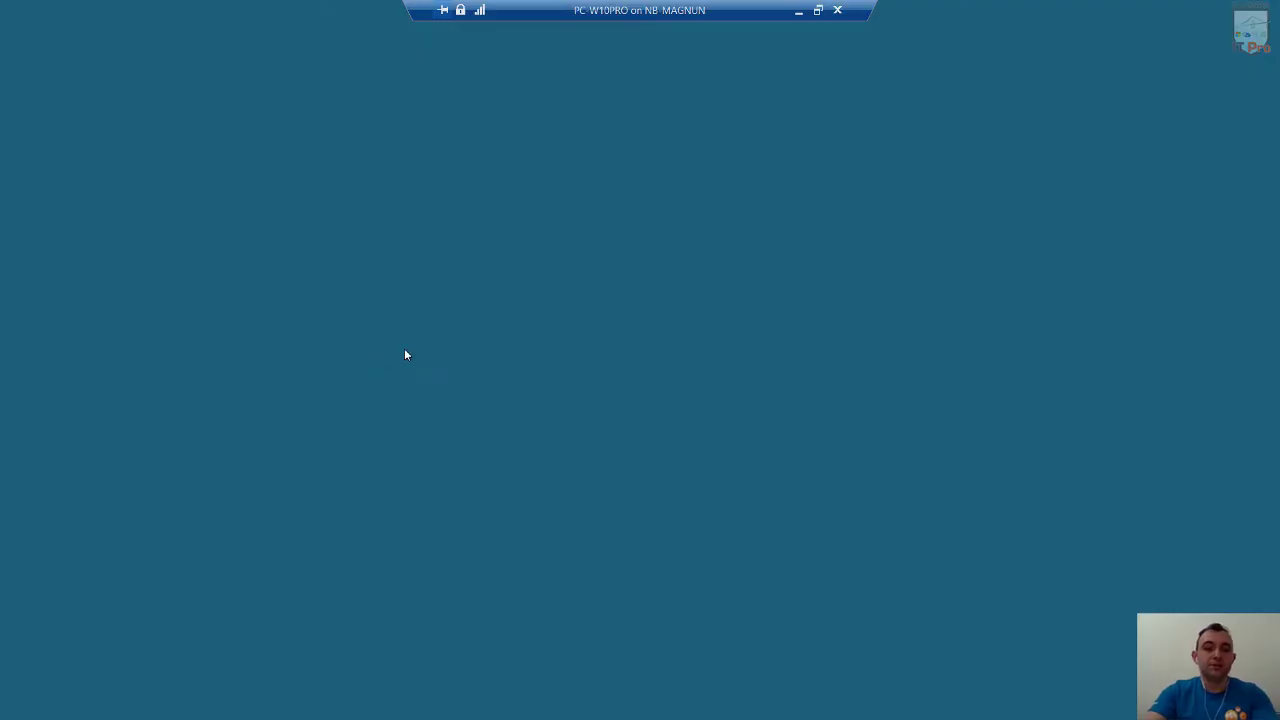
left_click(578, 438)
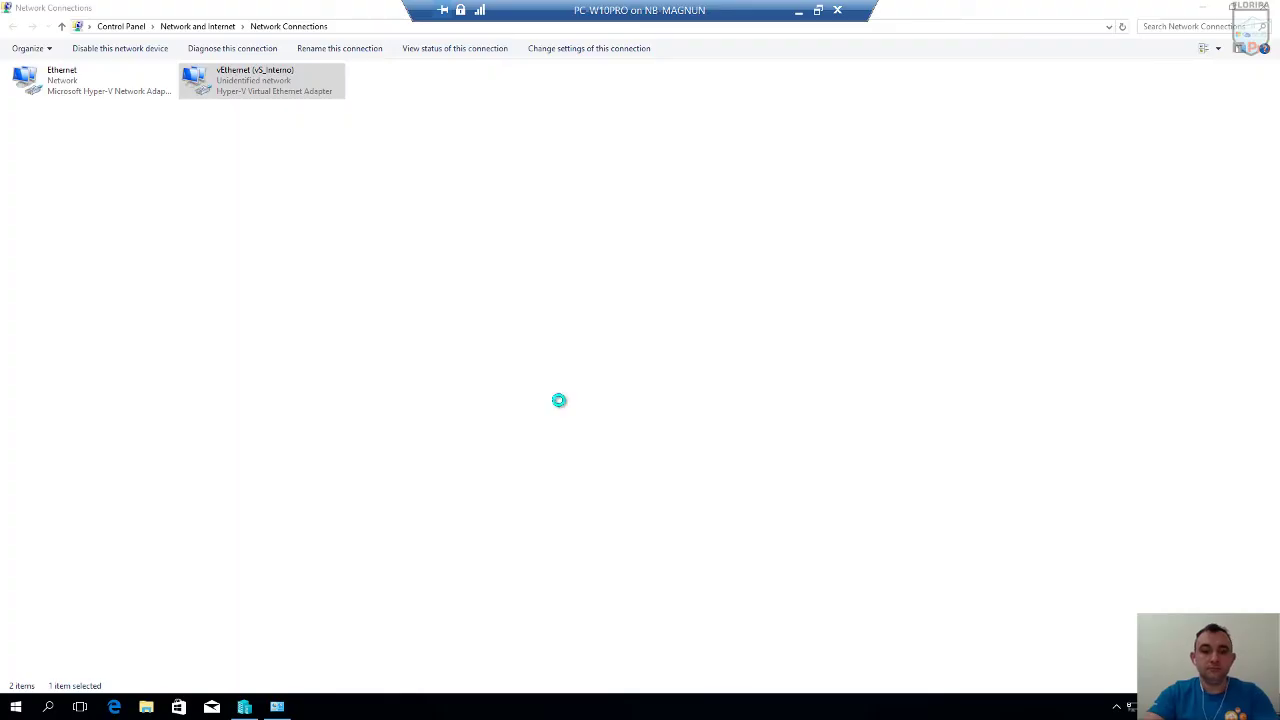
Increase the font size of the PowerShell console and maximize its window.
left_click_drag(263, 20, 663, 213)
right_click(663, 213)
left_click(692, 338)
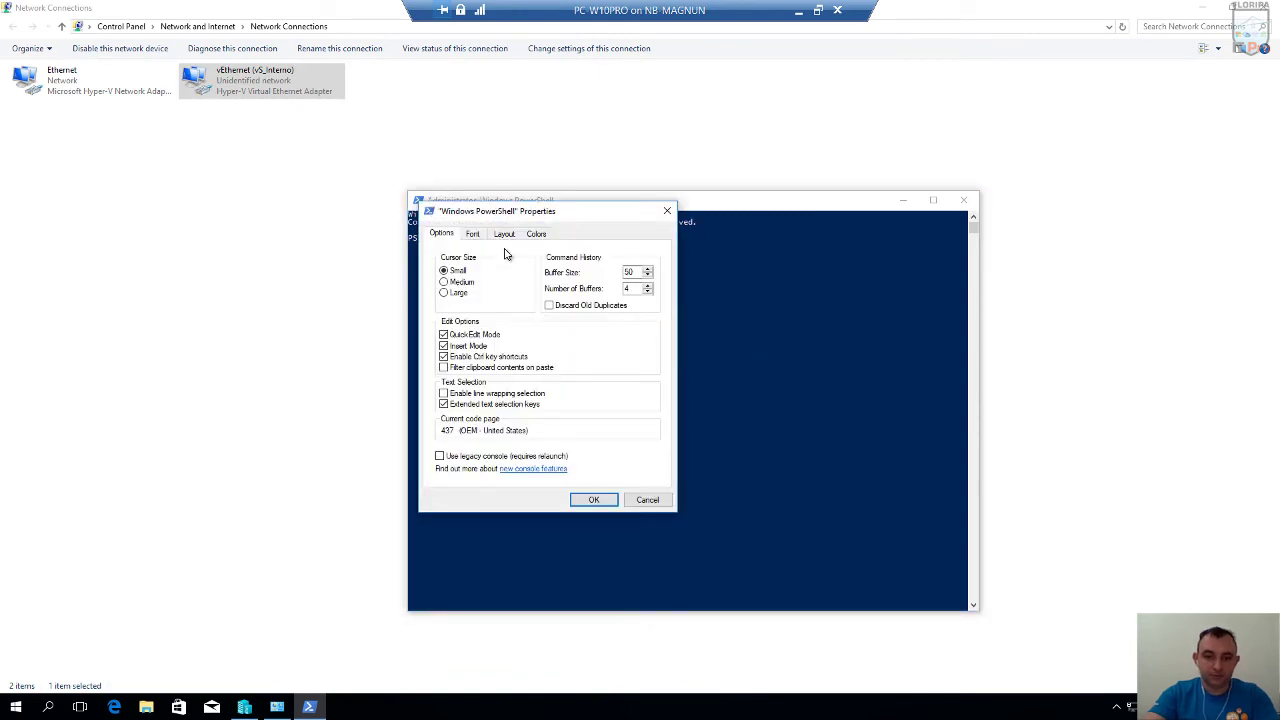
left_click(473, 234)
left_click(444, 296)
left_click(593, 500)
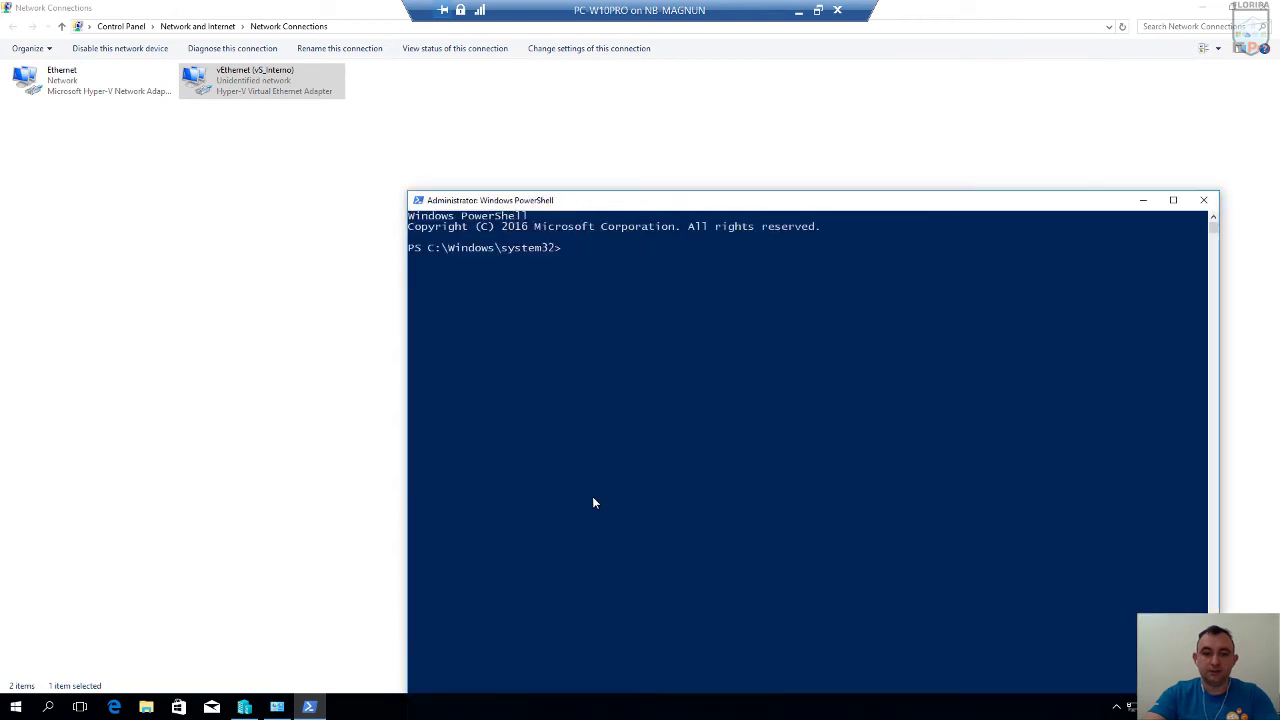
double_click(603, 200)
key("Return")
key("Return")
key("Return")
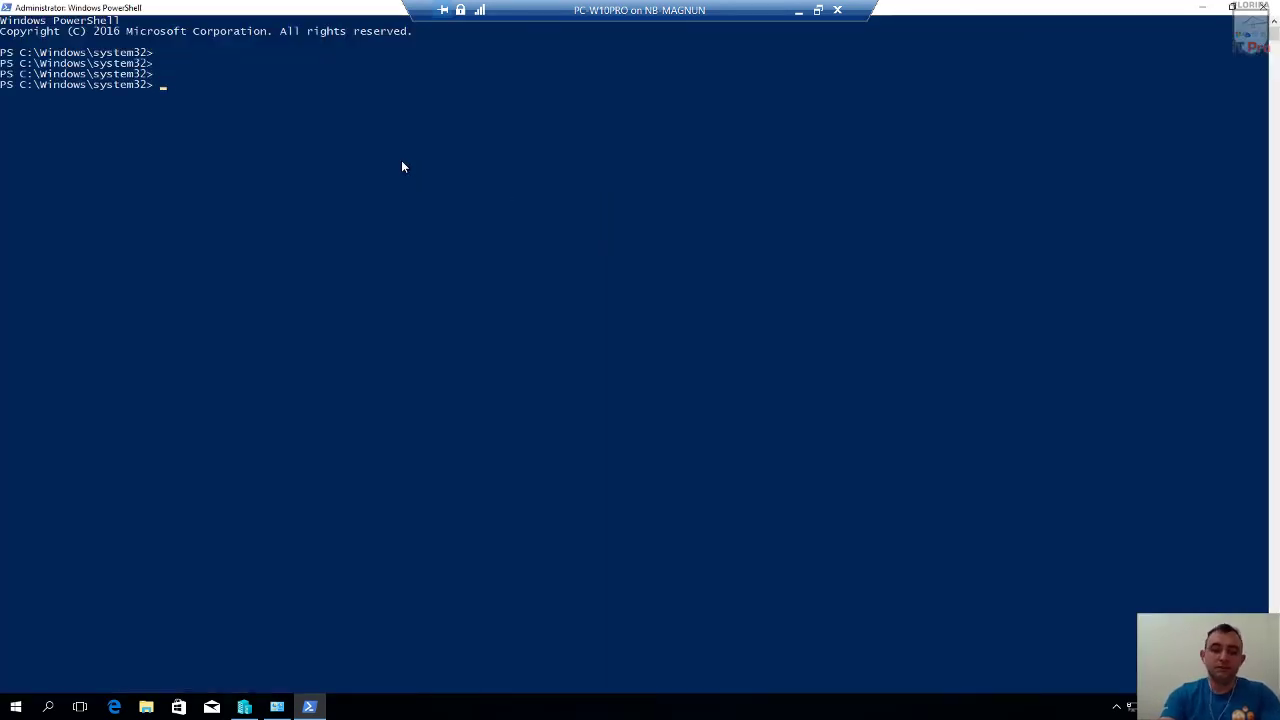
Enter the New-NetNat cmdlet name at the PowerShell prompt, correcting the verb from Net to New.
type("Net")
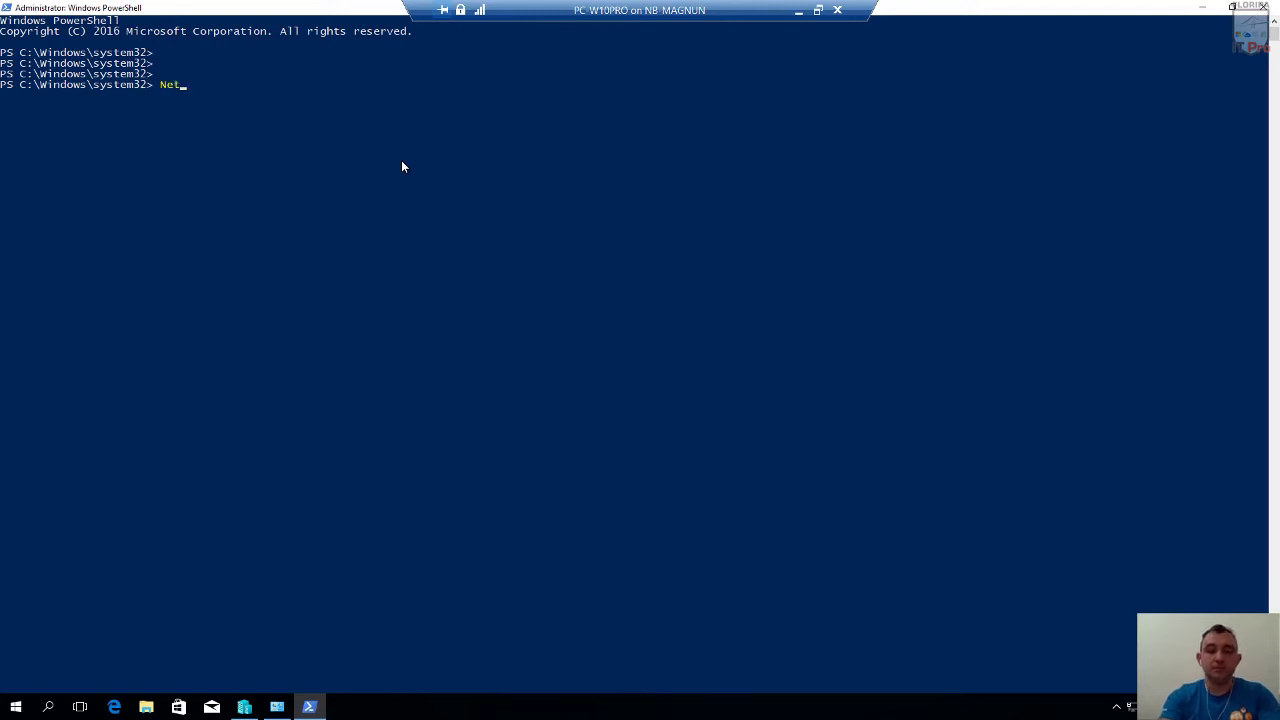
type("-")
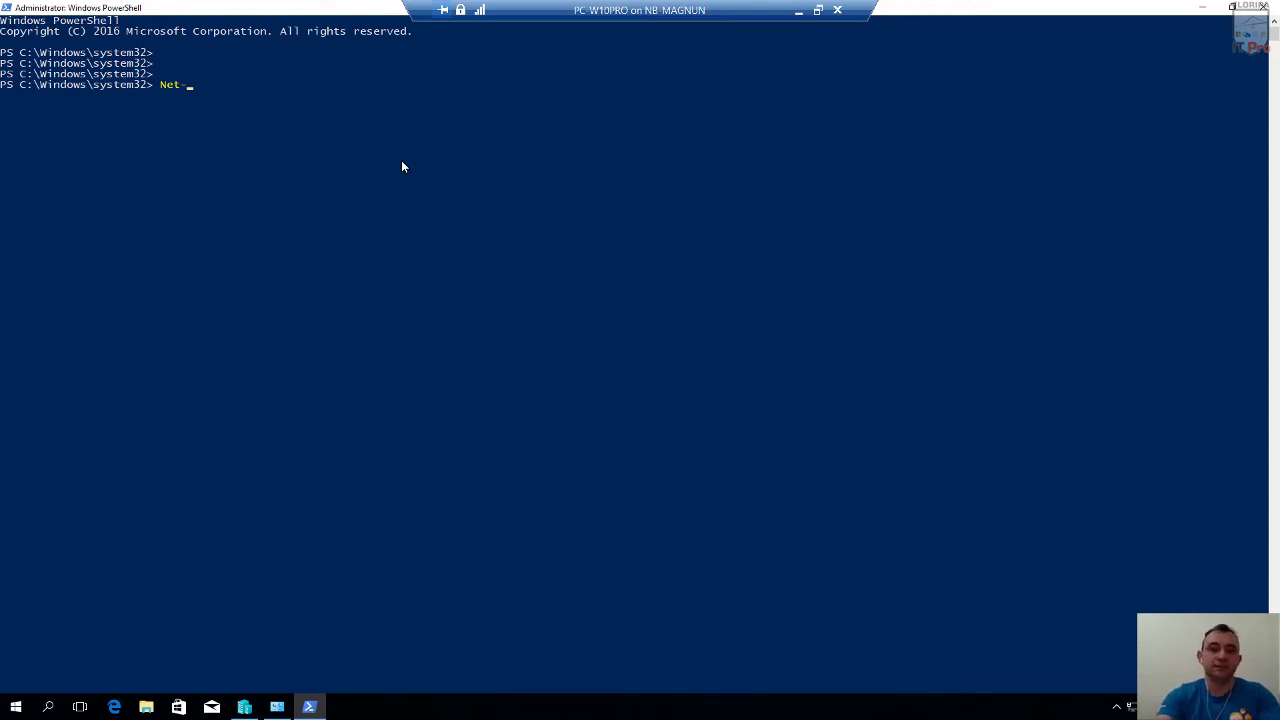
type("NetNat")
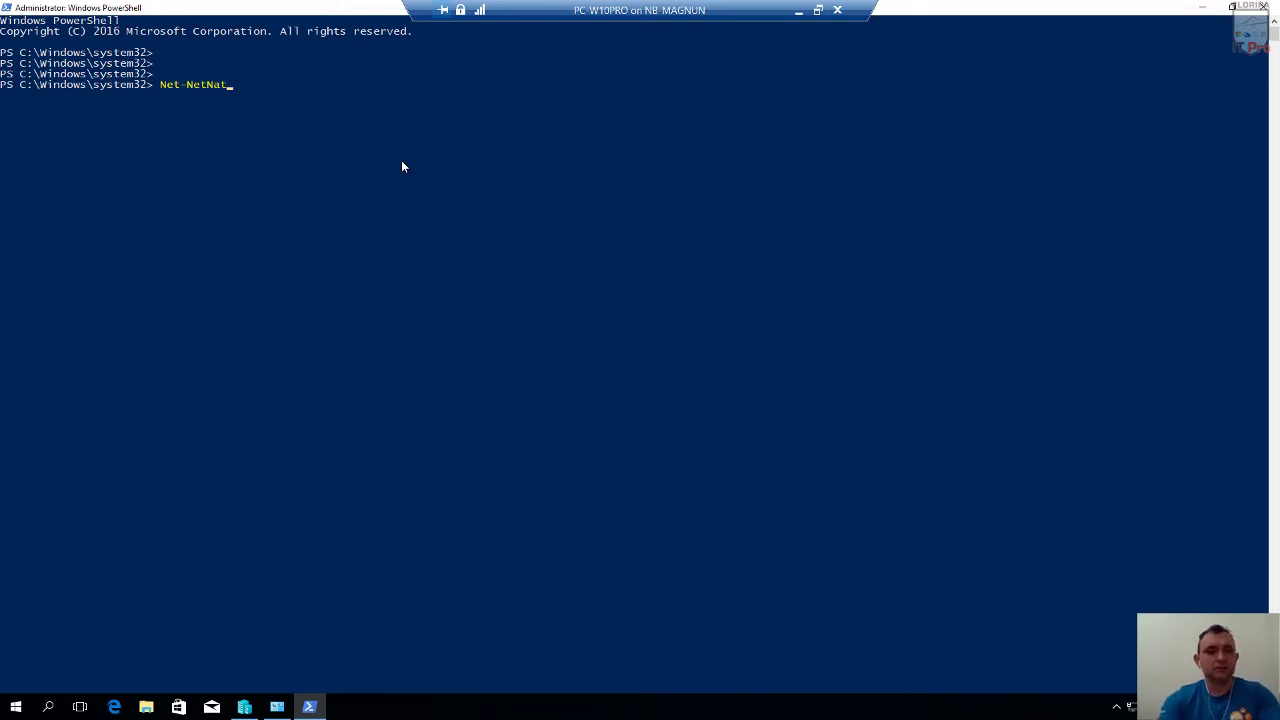
key("Left")
key("Left")
key("Left")
key("Left")
key("Left")
key("Left")
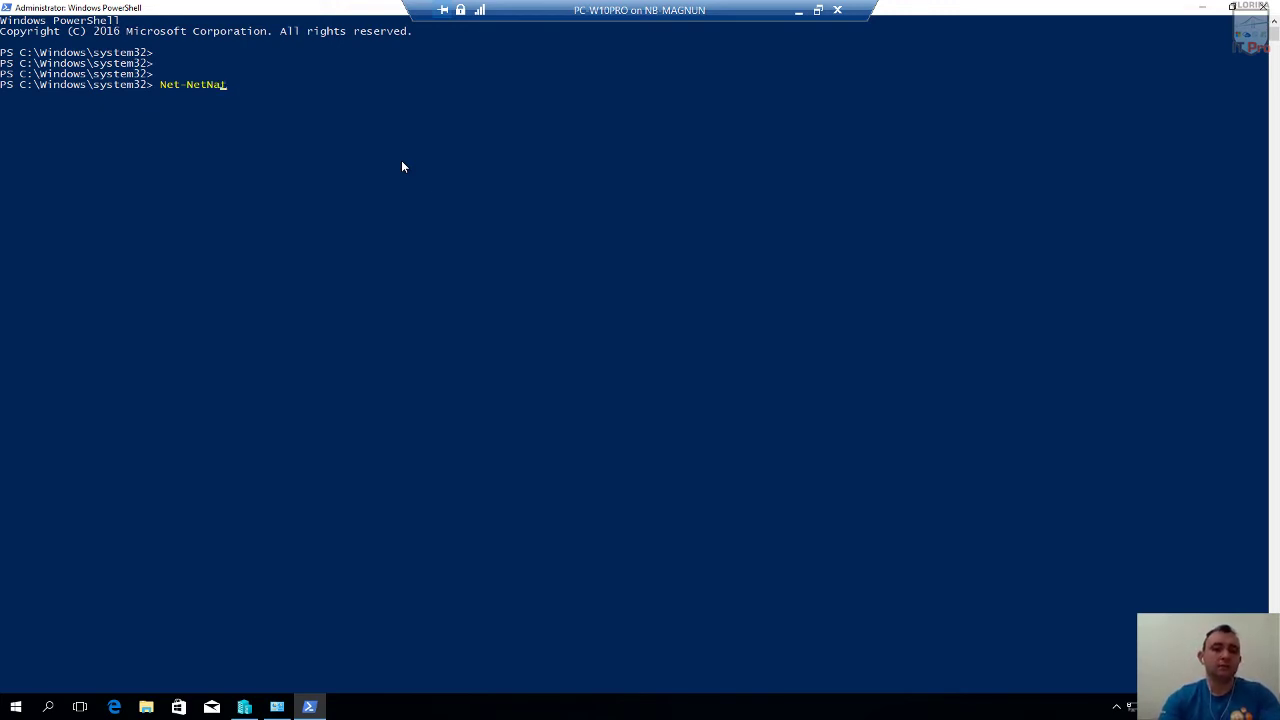
key("Right")
key("Right")
key("Right")
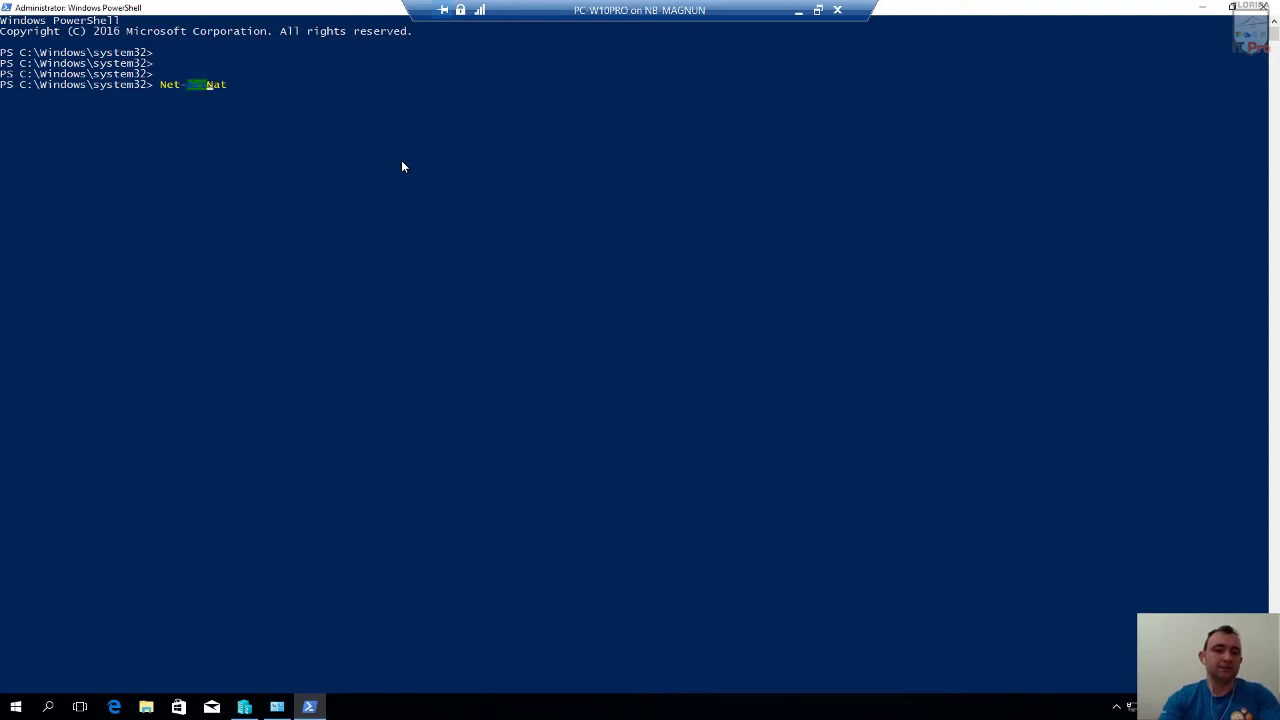
key("Left")
key("Left")
key("Left")
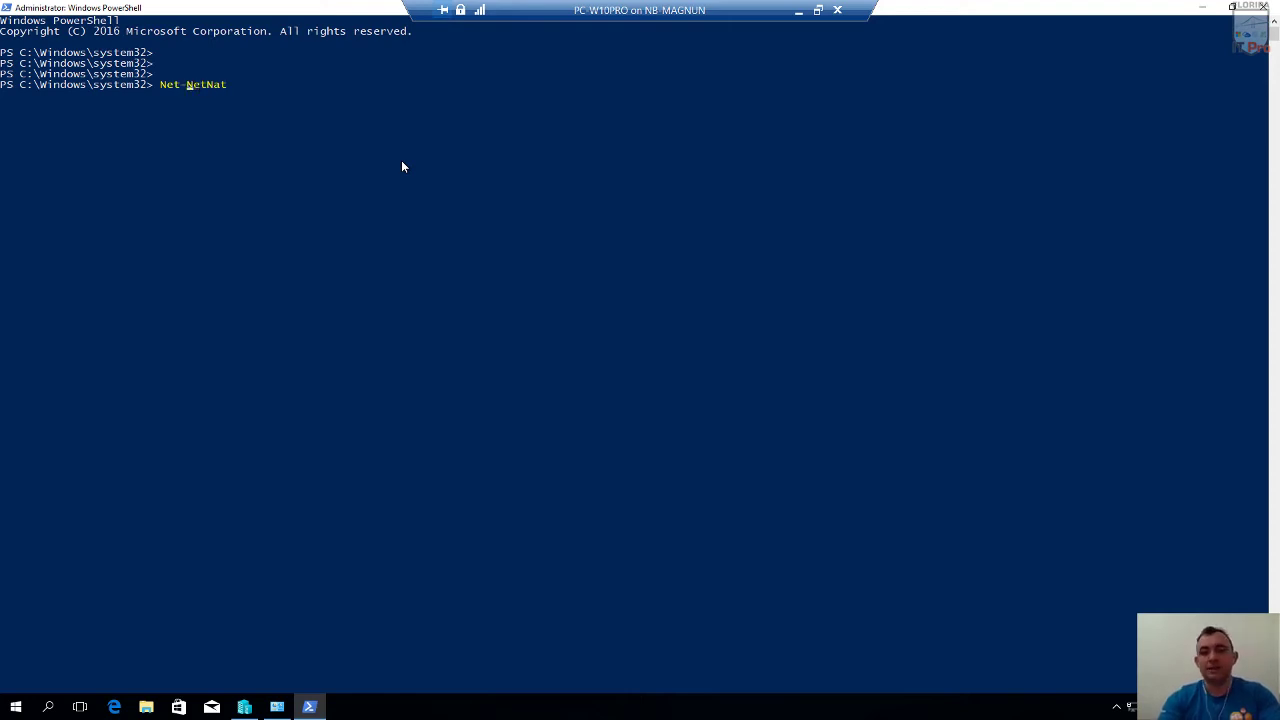
key("Right")
key("Right")
key("Left")
key("Left")
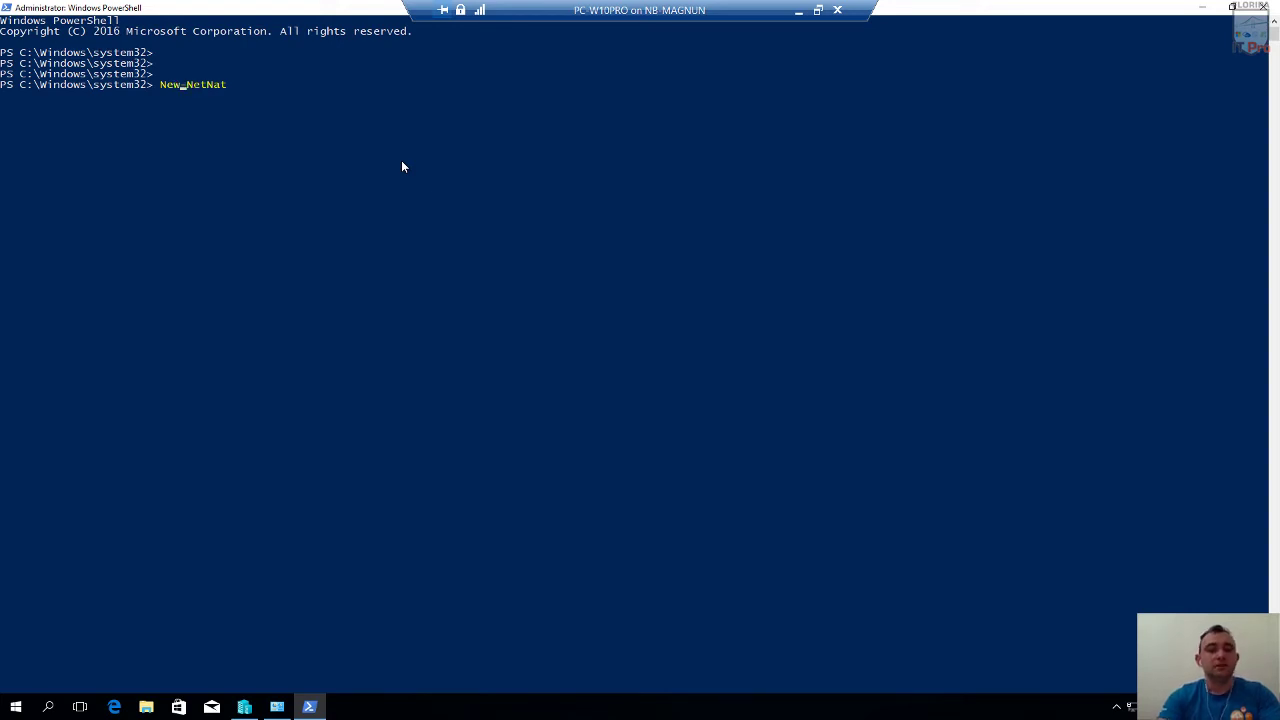
key("Left")
key("Left")
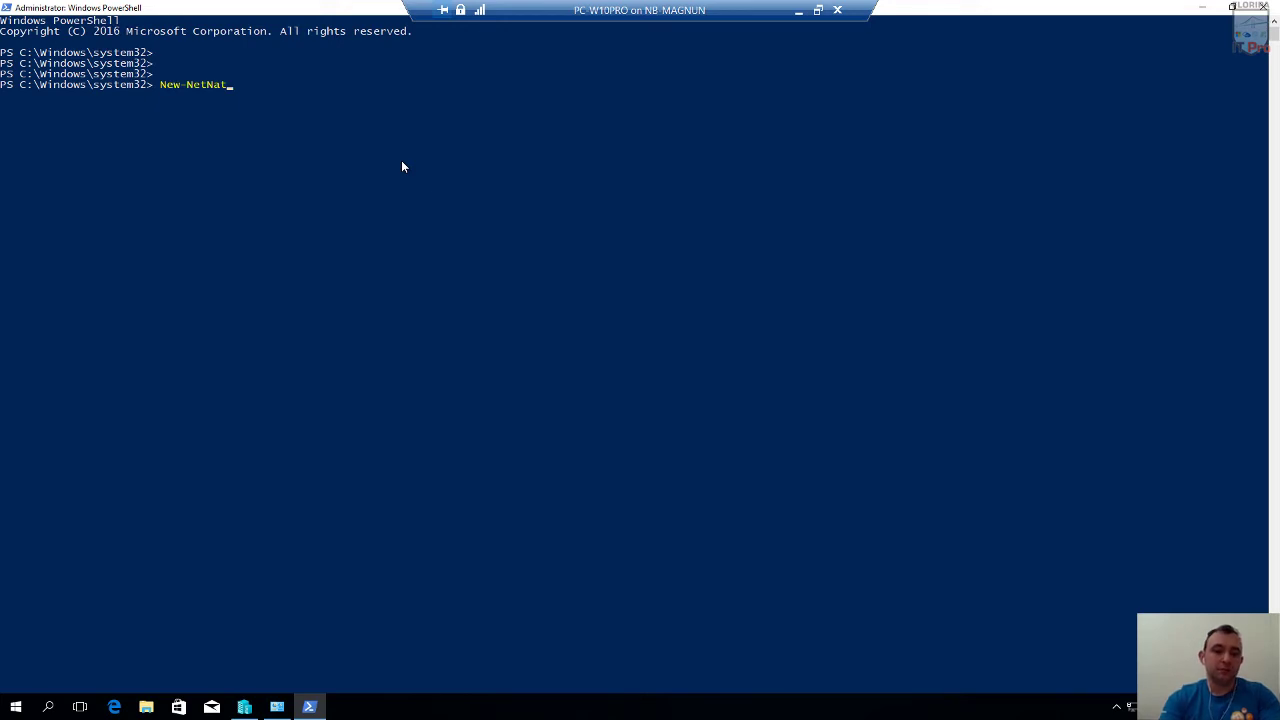
Add the name parameter with the value Natrede10 and the -InternalIPInterfaceAddressPrefix parameter to the New-NetNat command.
type("New-NetNat -Nam")
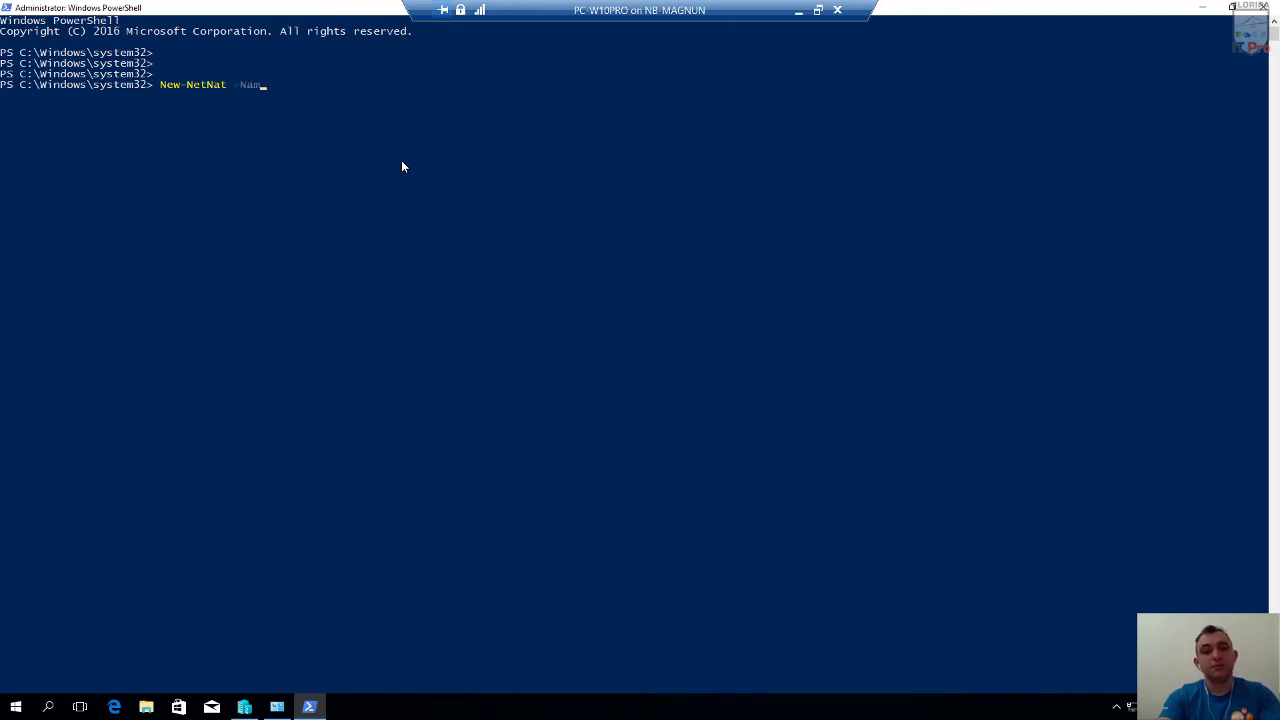
type("e Nat")
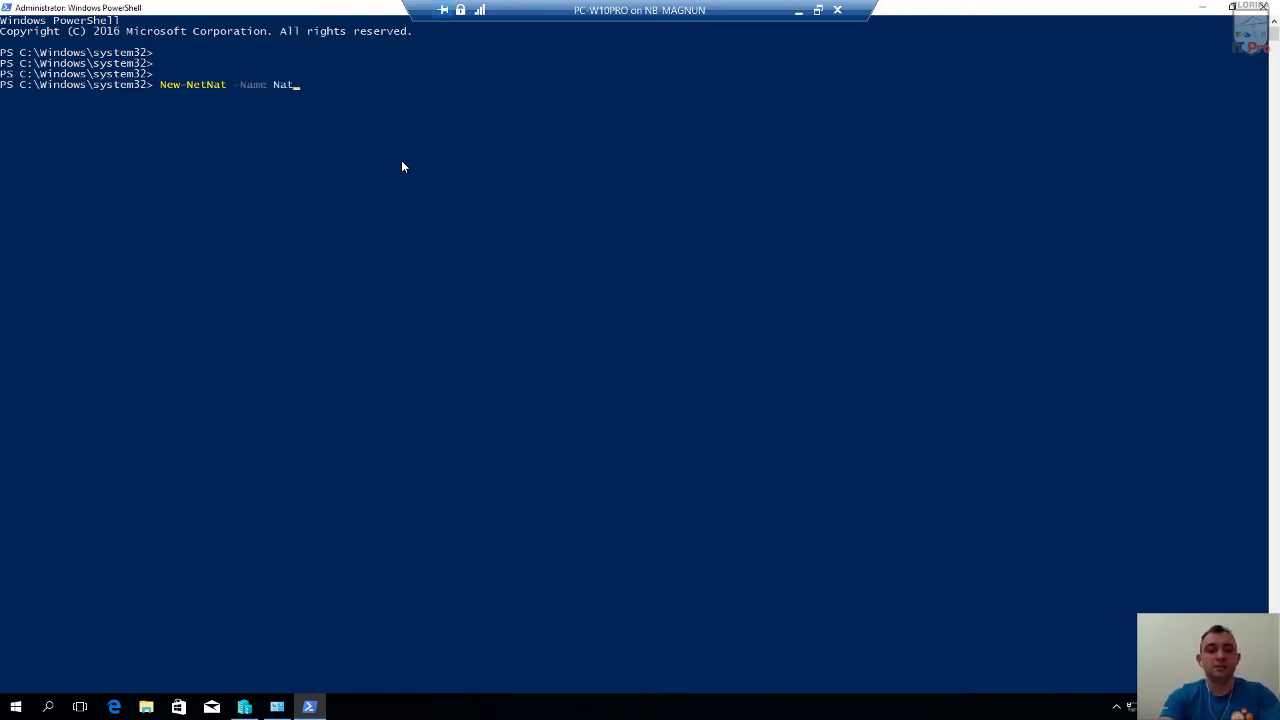
type("rede10 -")
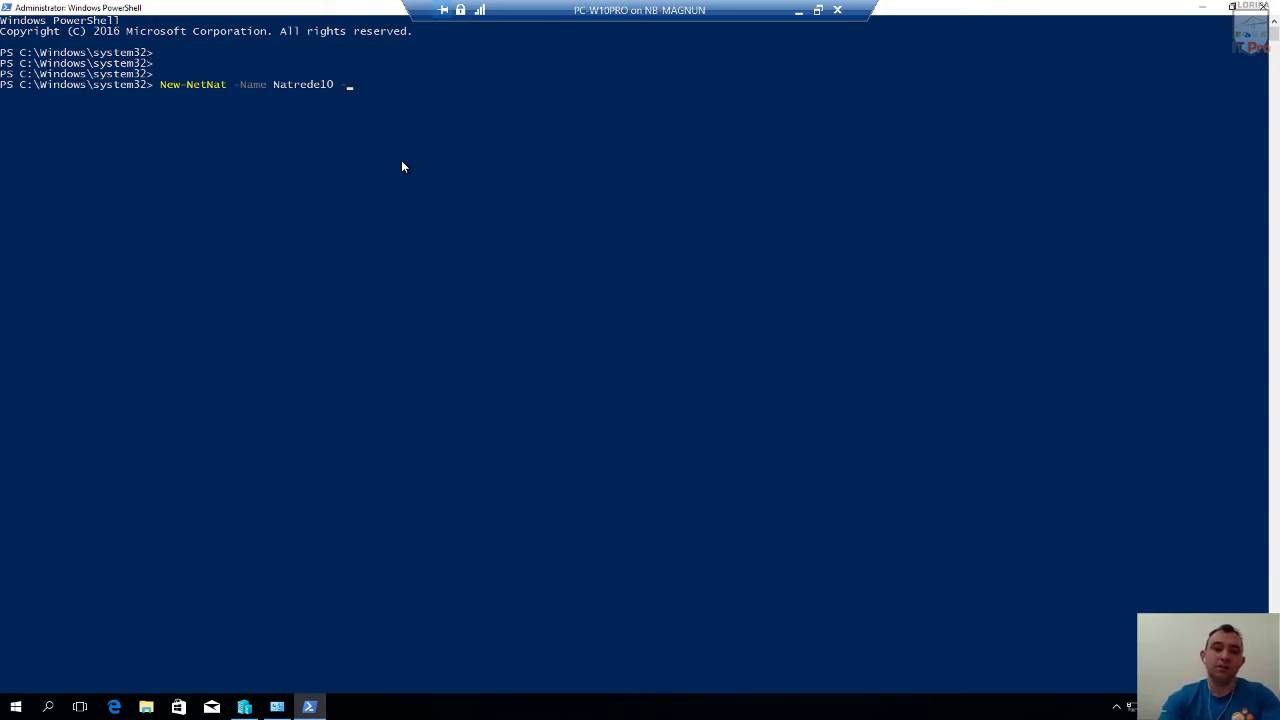
type("internal")
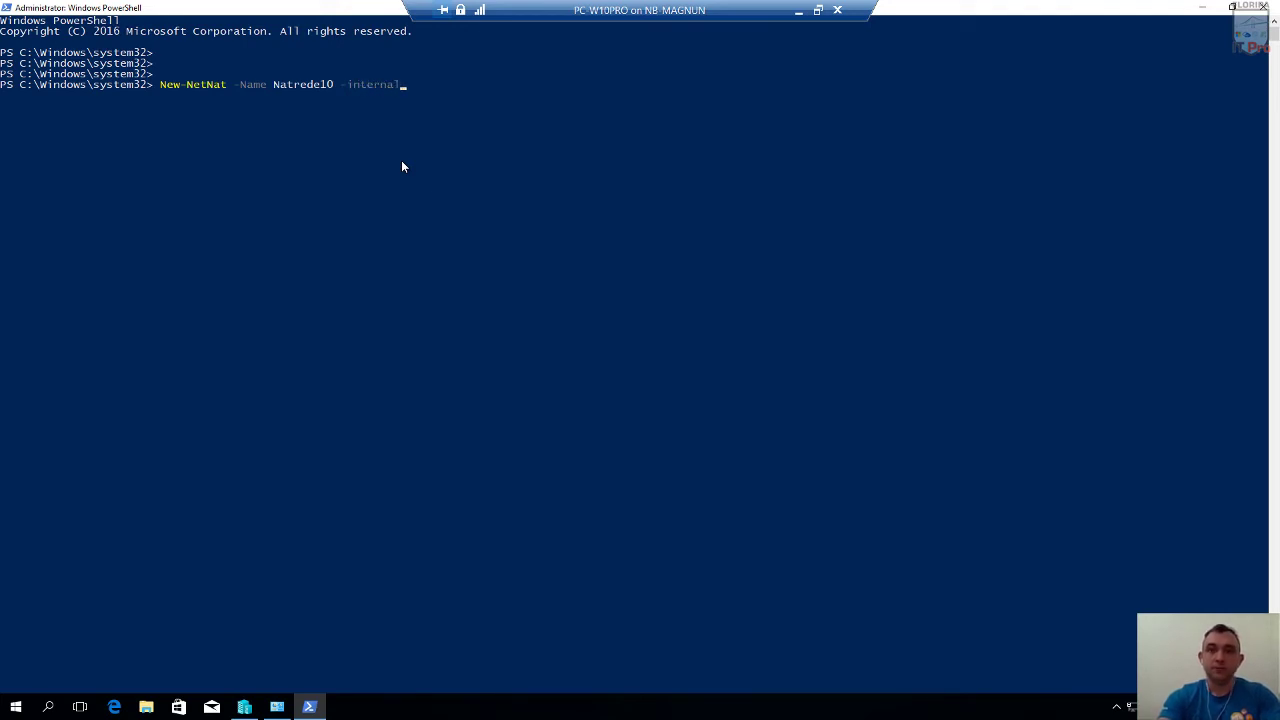
type("IPinte")
key("Tab")
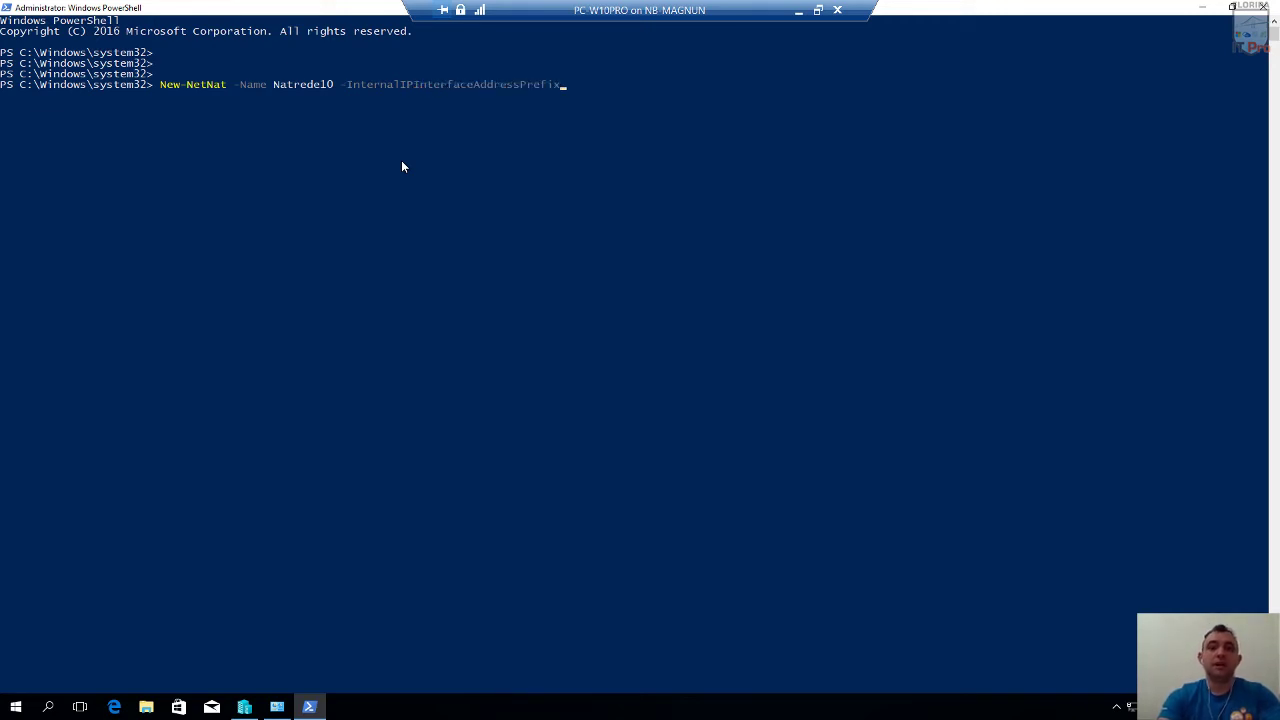
Enter 10.10.10.0/24 as the internal IP interface address prefix of the New-NetNat command.
key("Left")
key("Left")
key("Left")
key("Left")
key("Left")
key("Left")
key("Left")
key("Left")
key("Left")
key("Left")
key("Left")
key("Left")
key("Left")
key("Left")
key("Left")
key("Left")
key("Left")
key("Left")
key("Left")
key("Left")
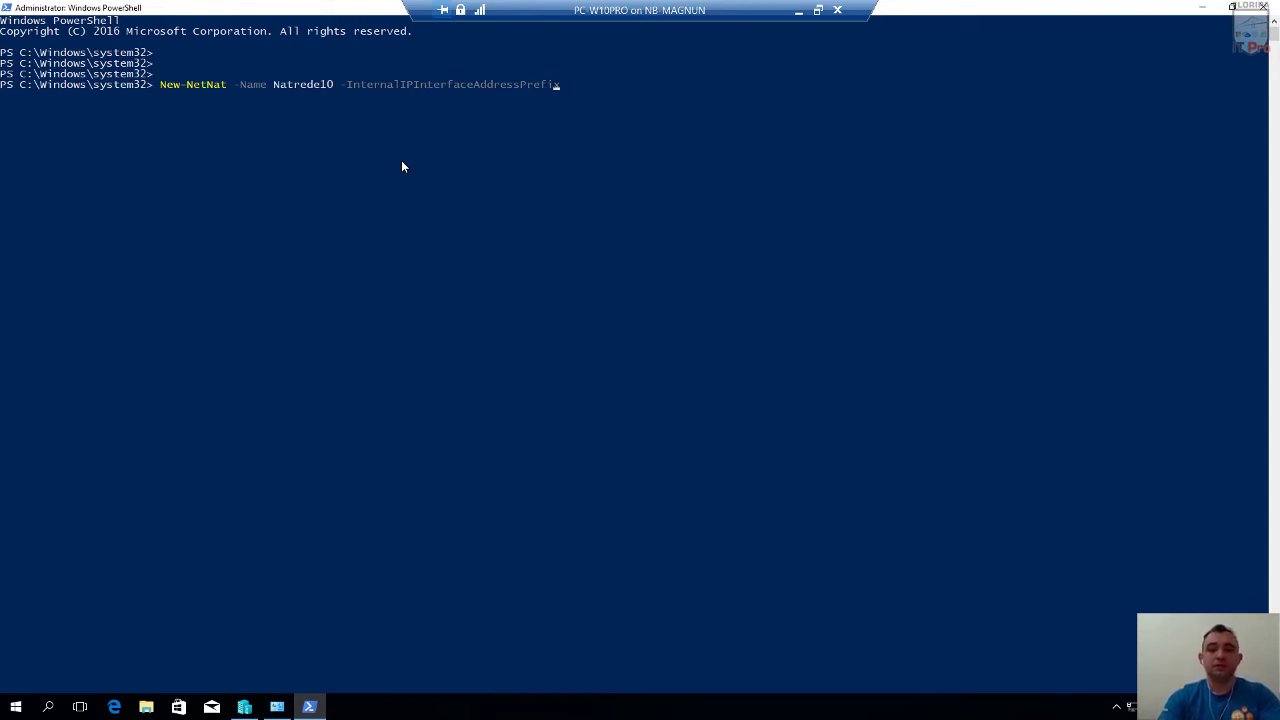
type("10.10.10.0/2")
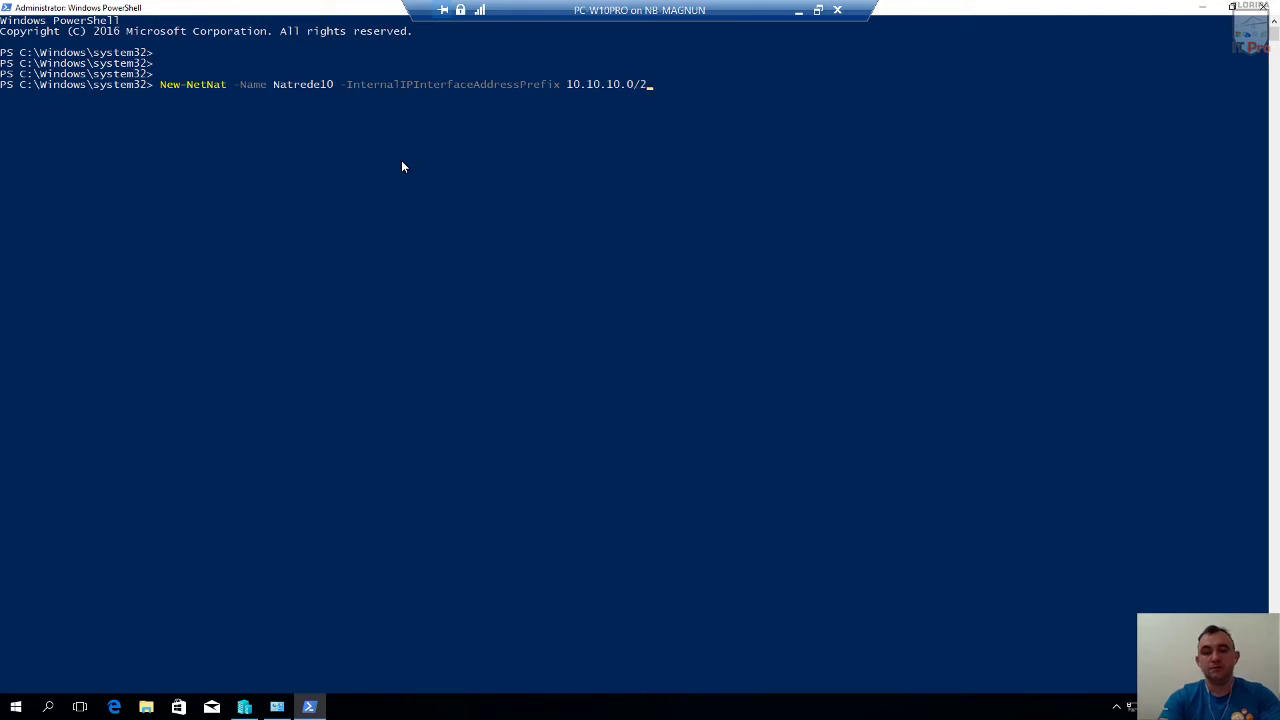
type("4")
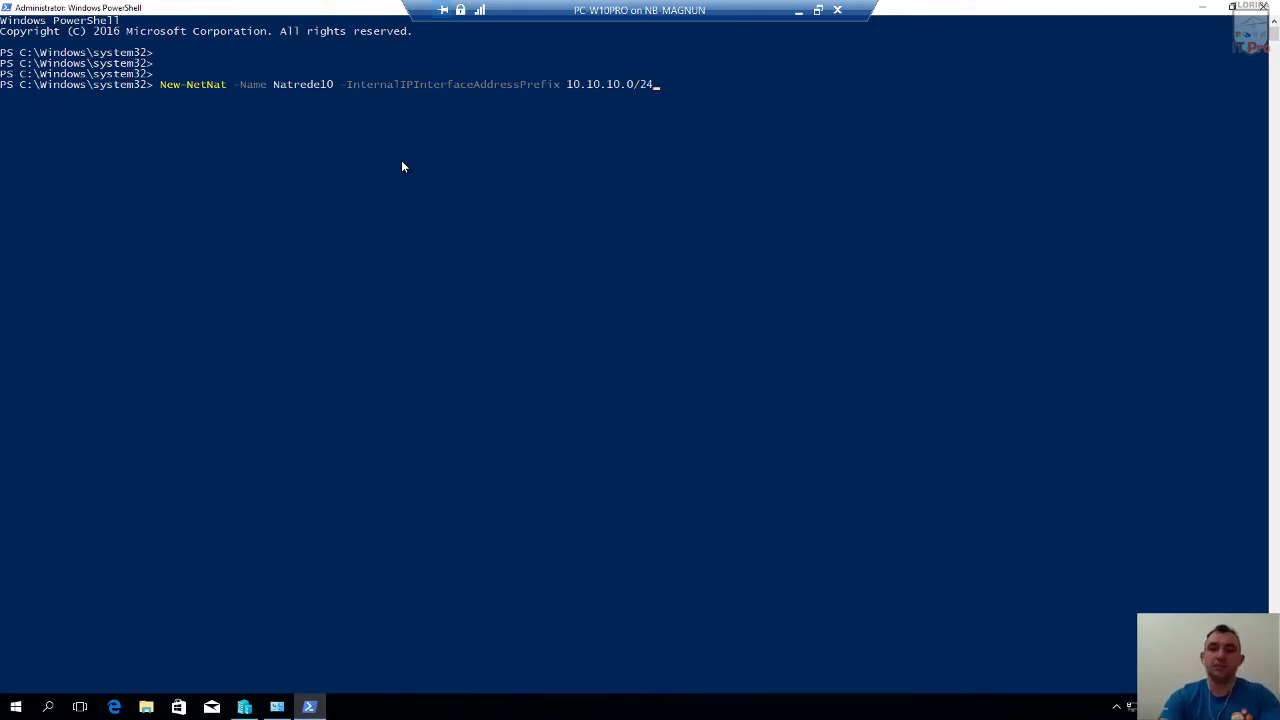
Run the New-NetNat command and review the internal address prefix and filtering values in its output.
key("Return")
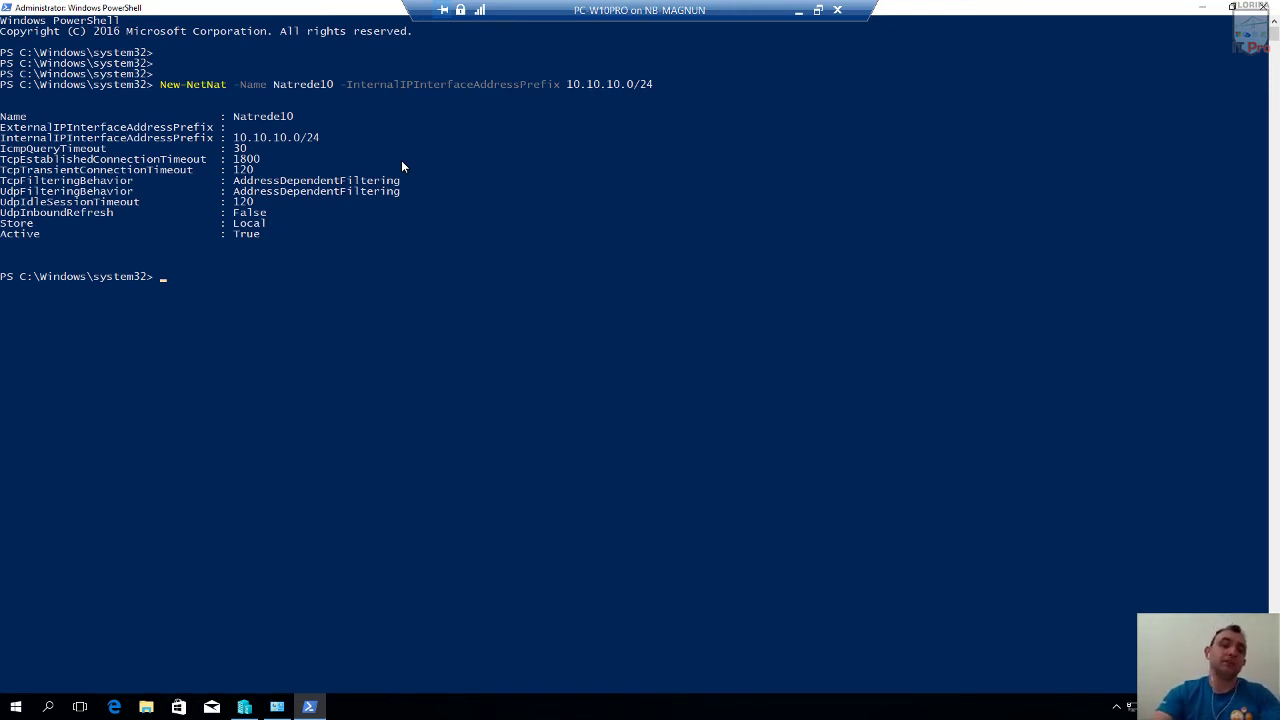
left_click_drag(233, 137, 311, 145)
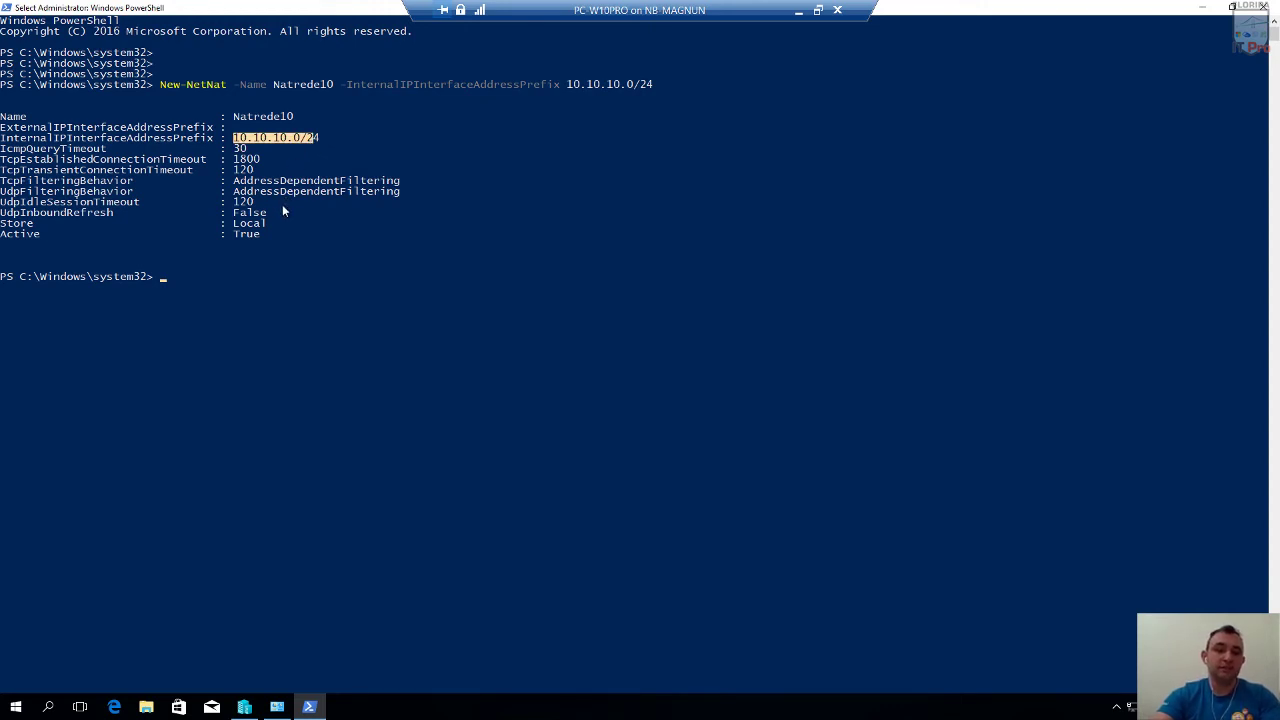
left_click_drag(395, 194, 287, 177)
left_click(256, 159)
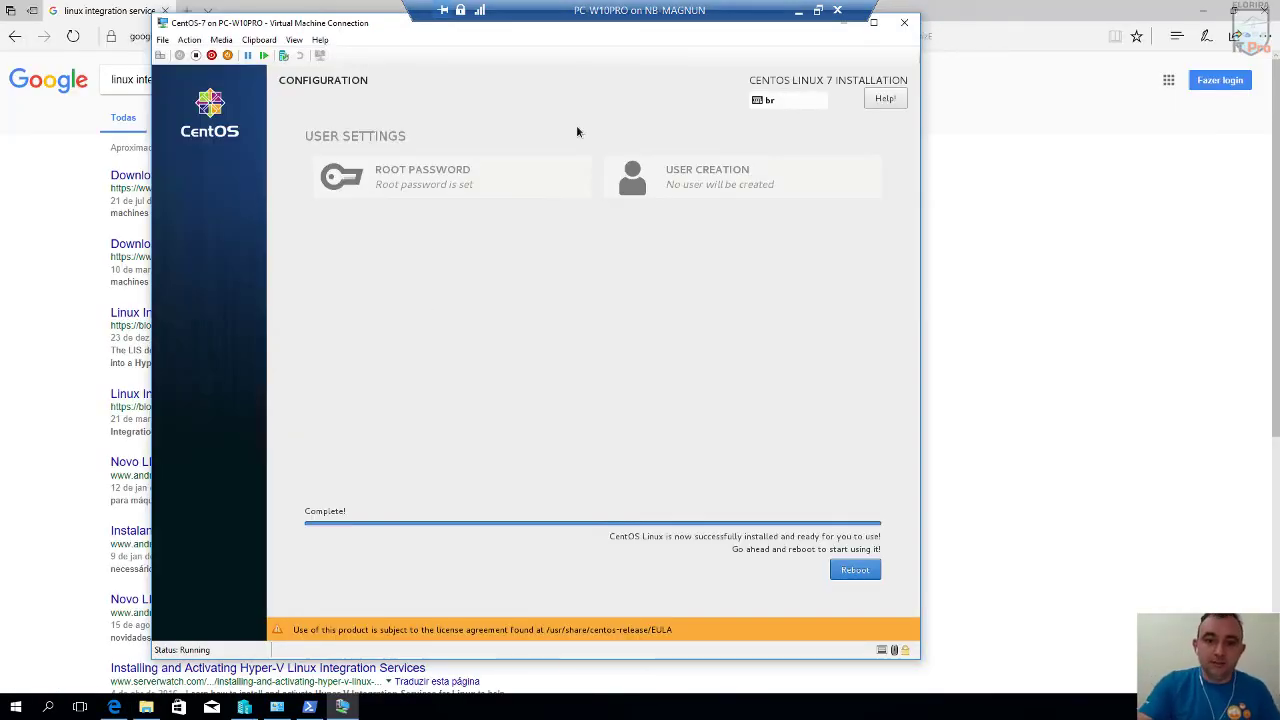
Switch to the CentOS-7 virtual machine window and reboot it from the completed installer.
left_click(342, 707)
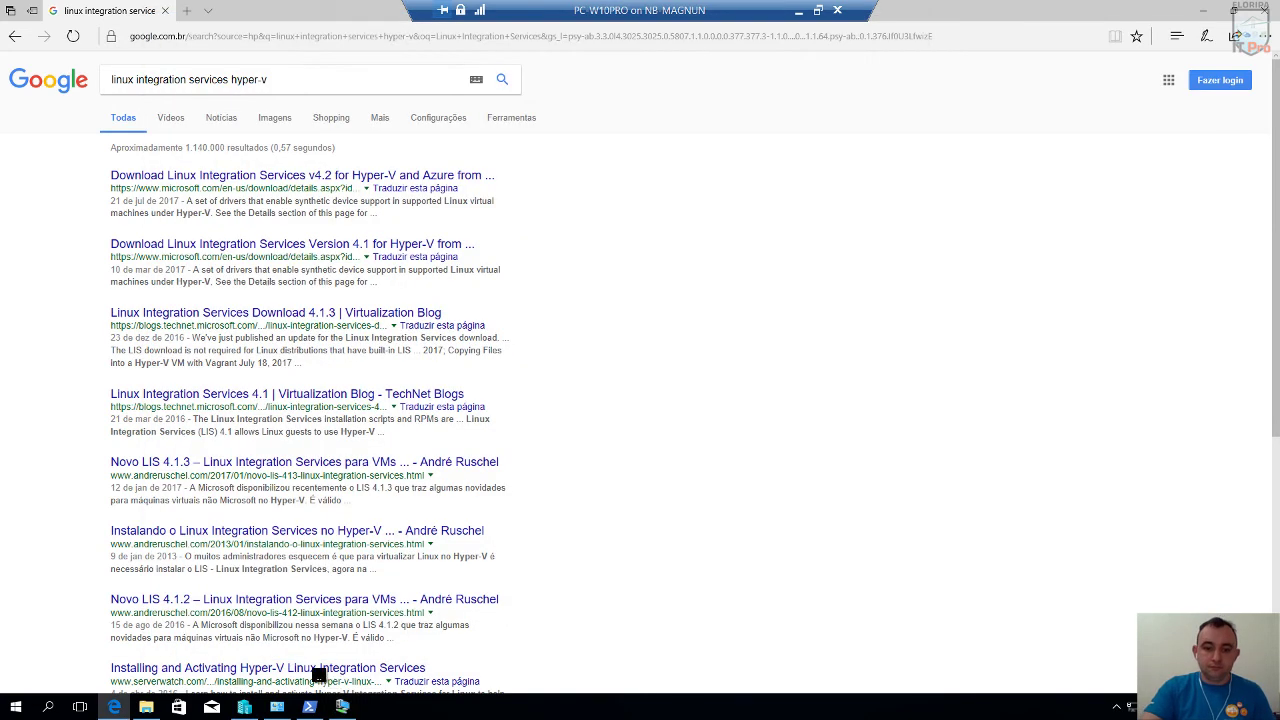
left_click(342, 707)
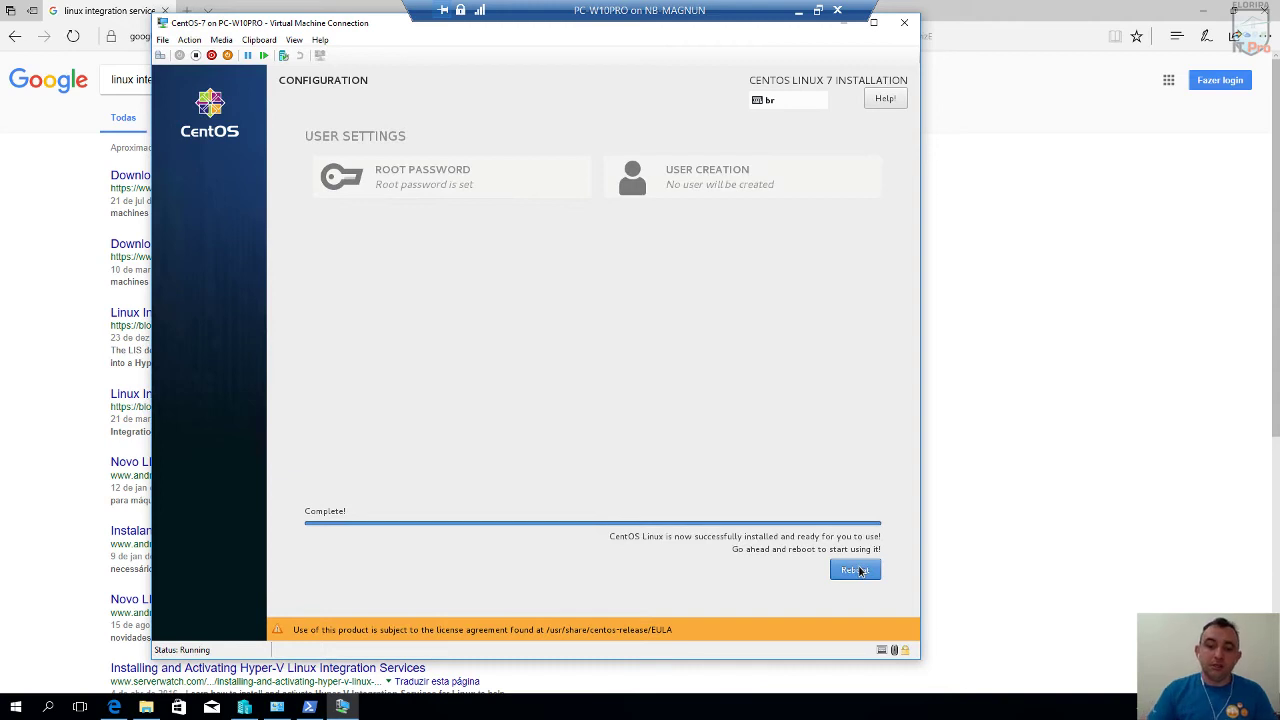
left_click(850, 572)
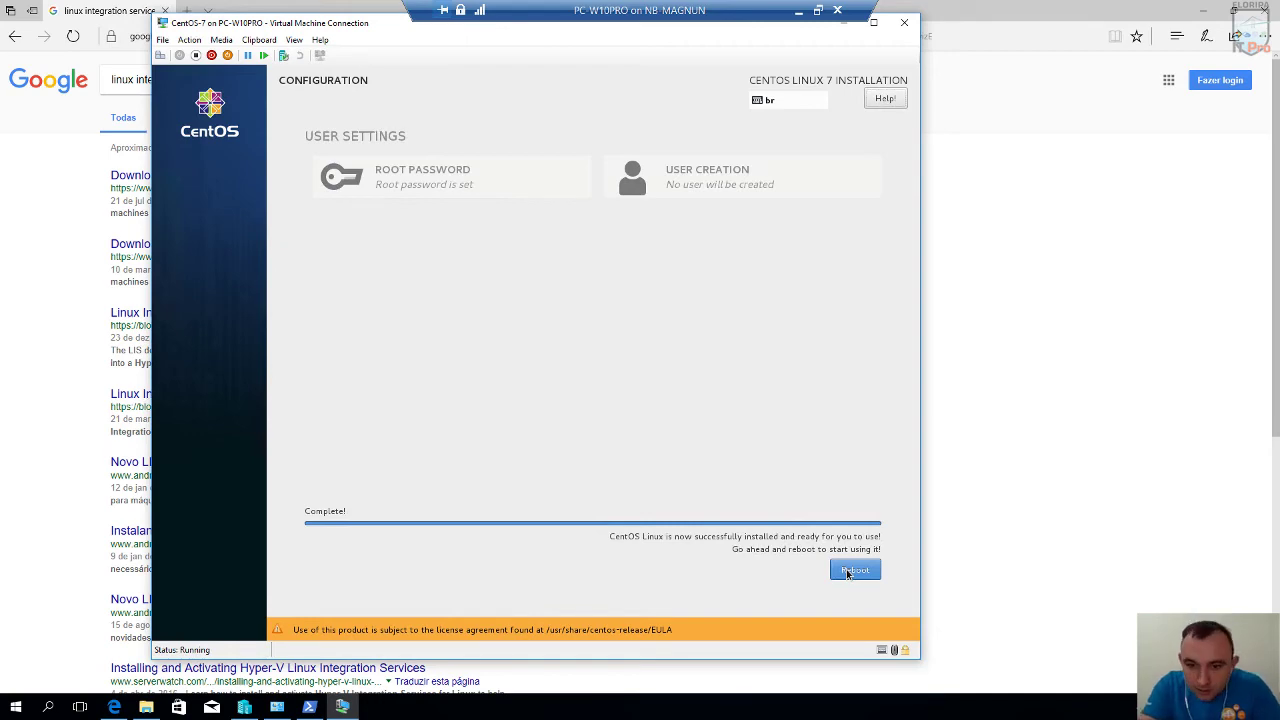
left_click(850, 572)
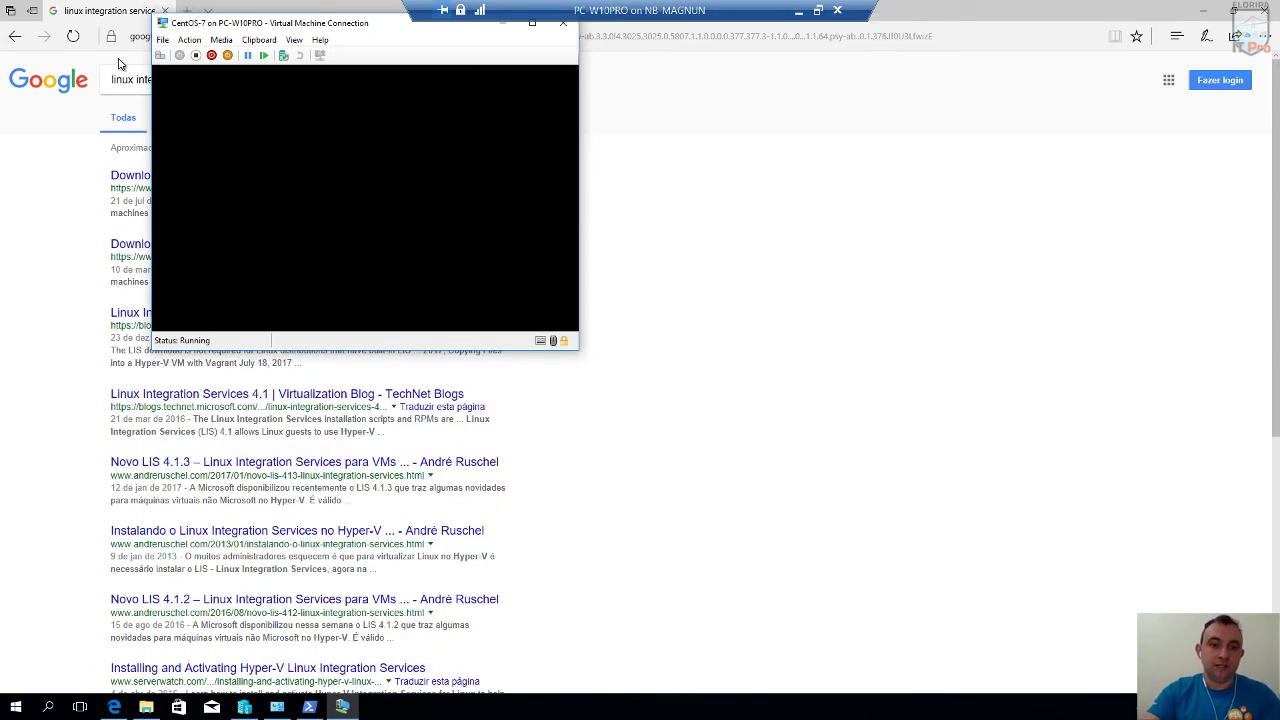
Check which virtual switch the CentOS-7 machine's network adapter uses in its settings, then close them.
left_click(162, 40)
left_click(185, 55)
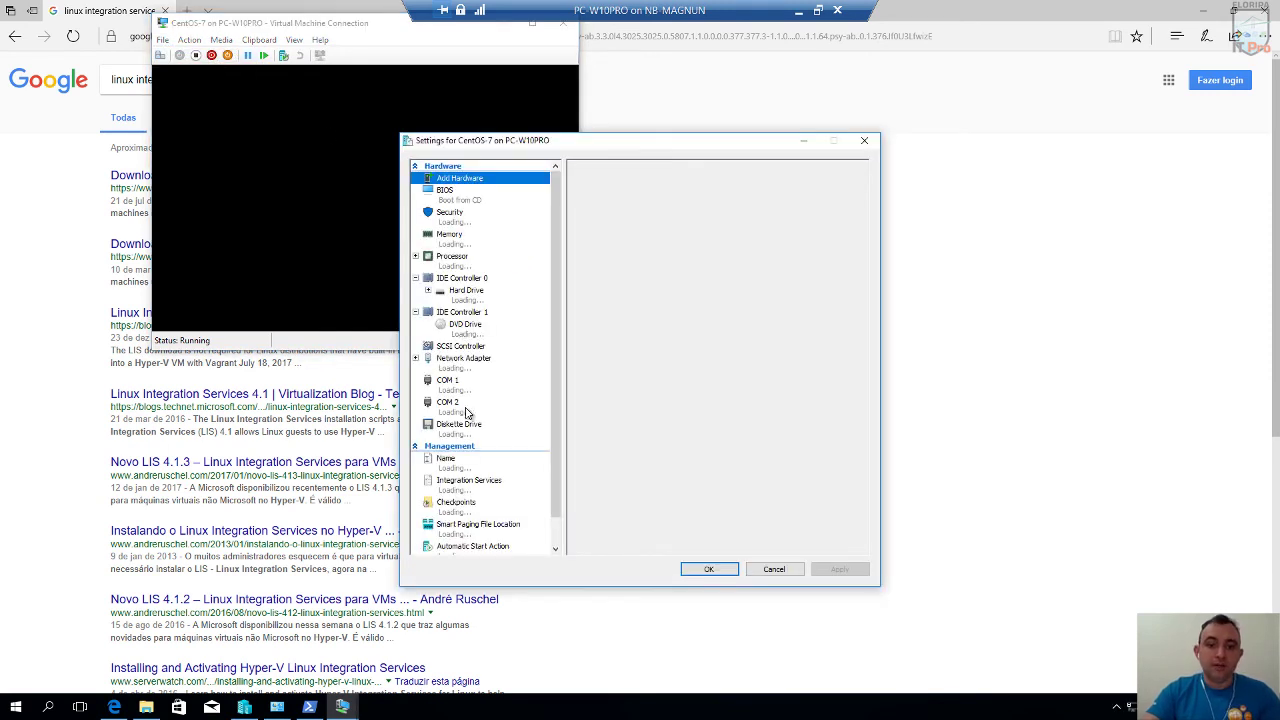
left_click(468, 362)
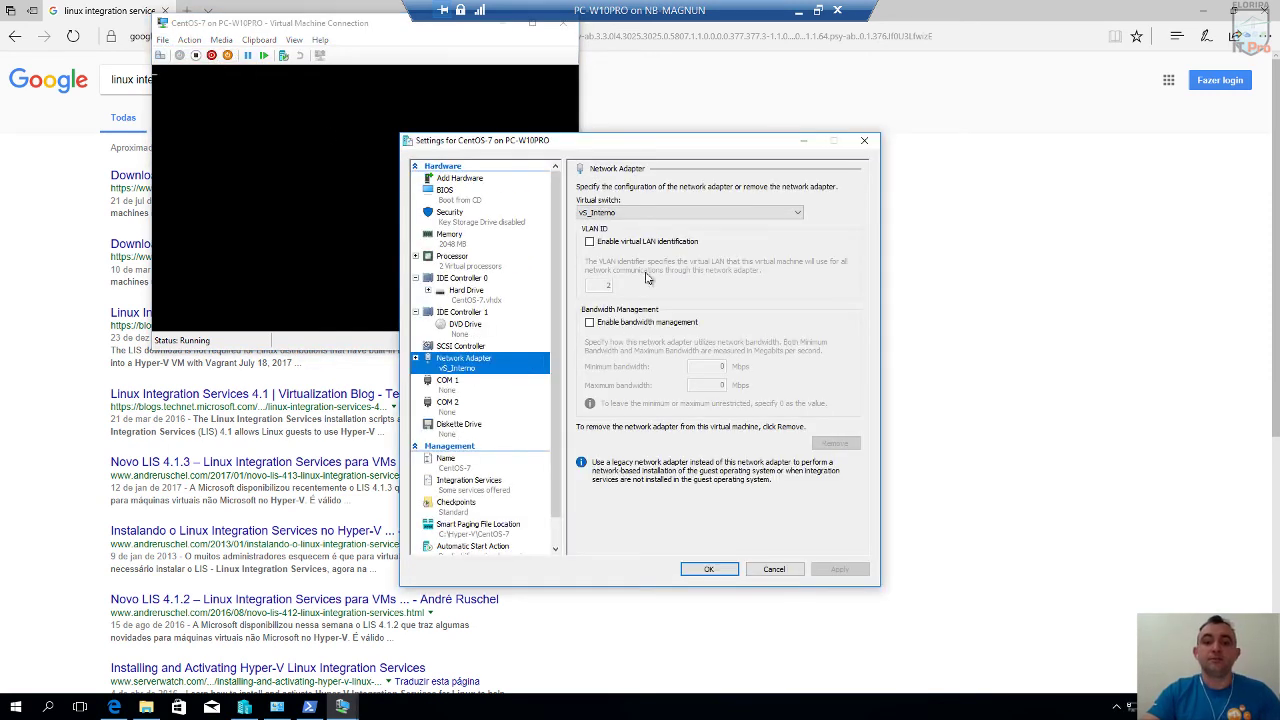
left_click(866, 142)
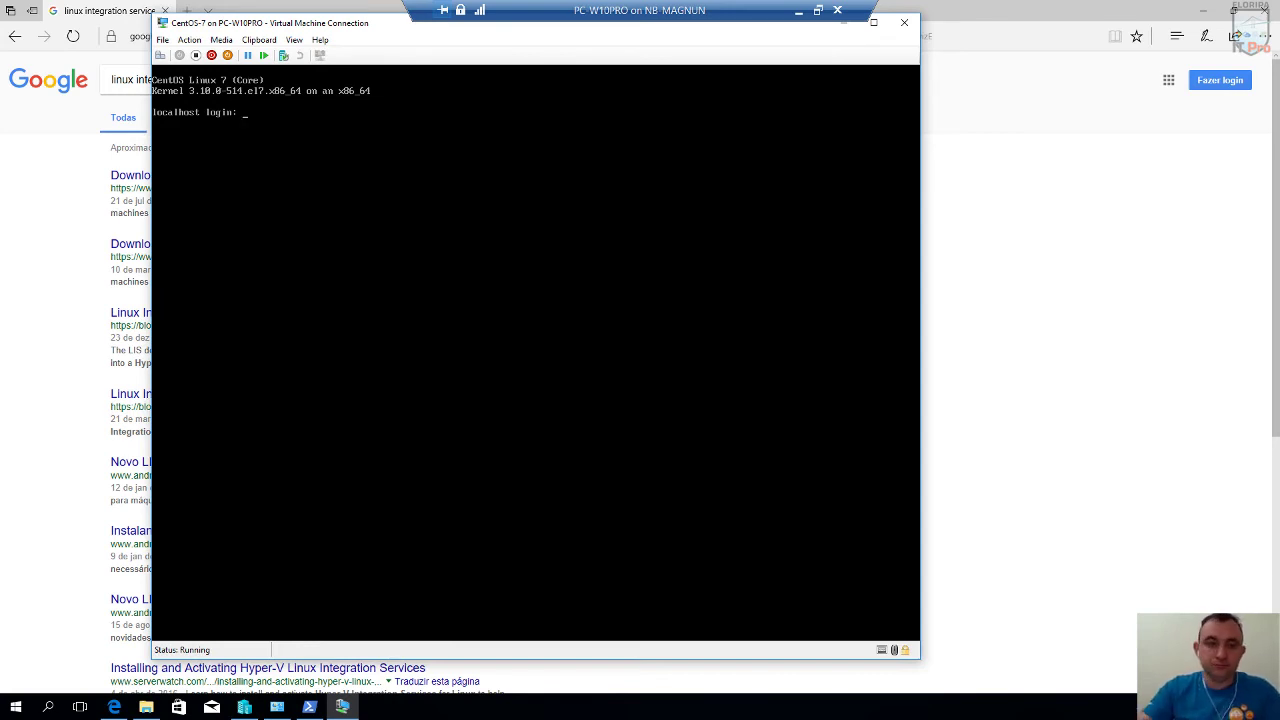
Log in to the CentOS console as root with the account password.
type("oot")
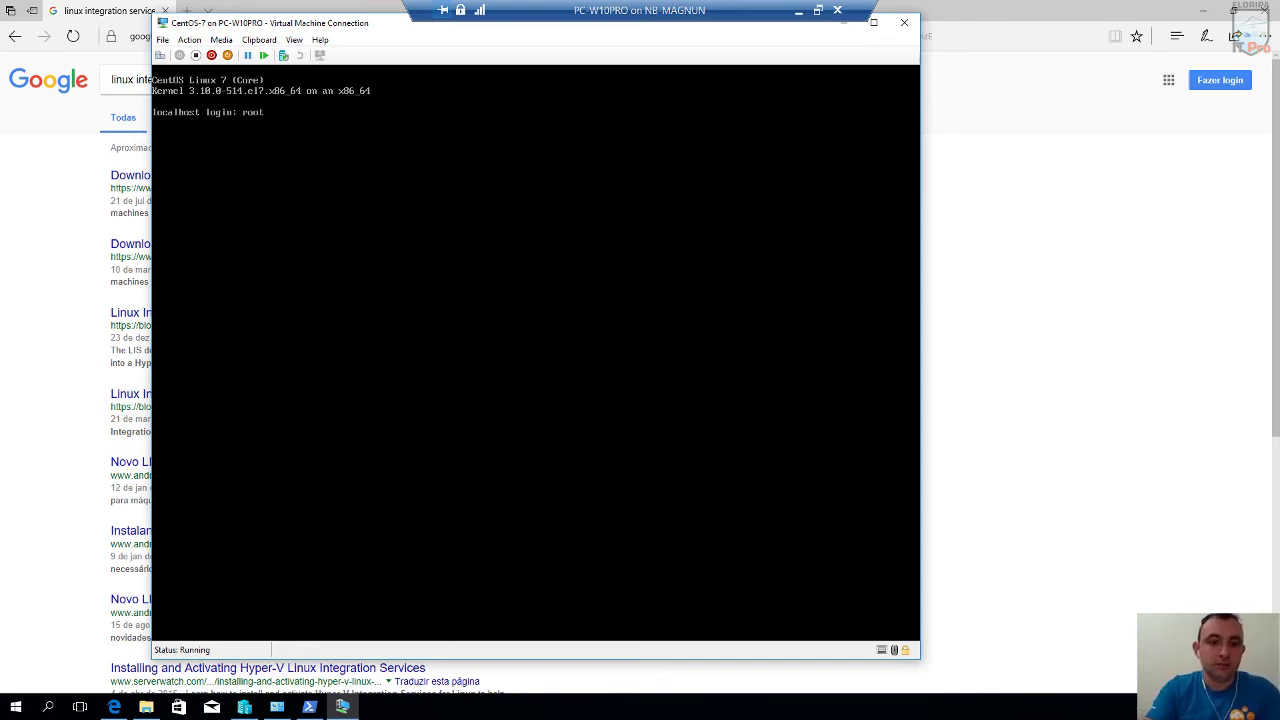
key("Return")
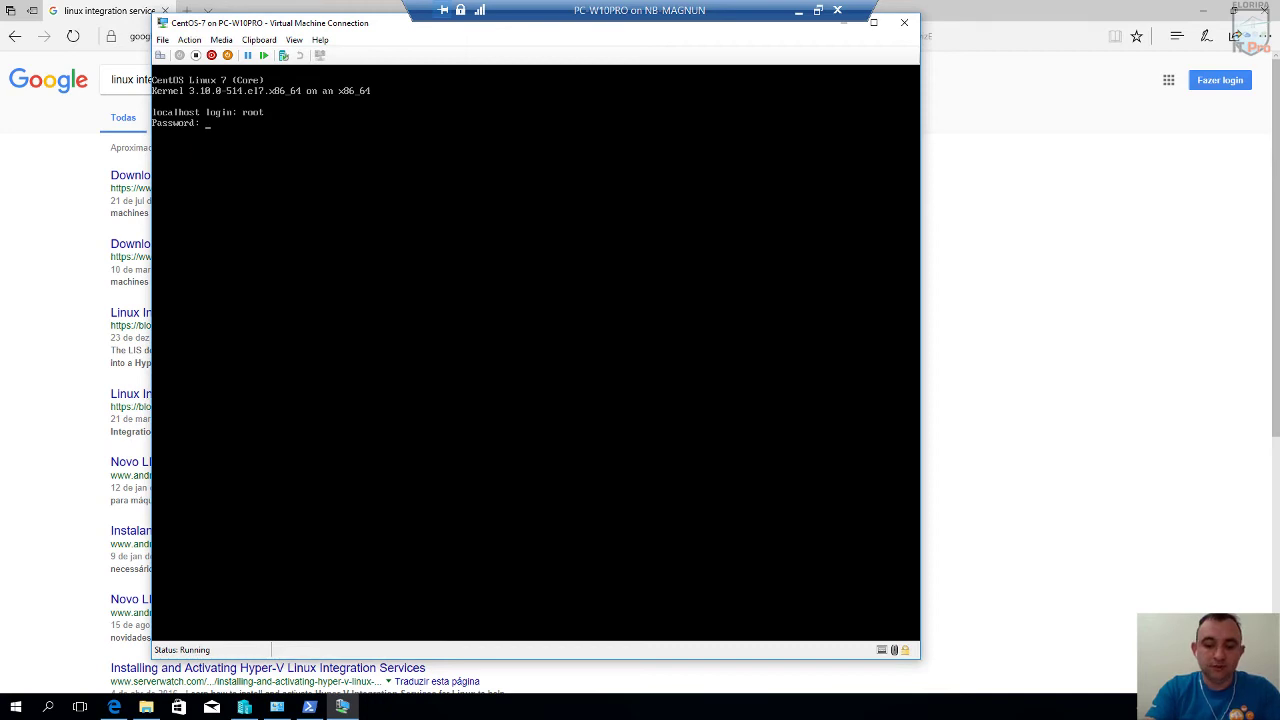
key("Return")
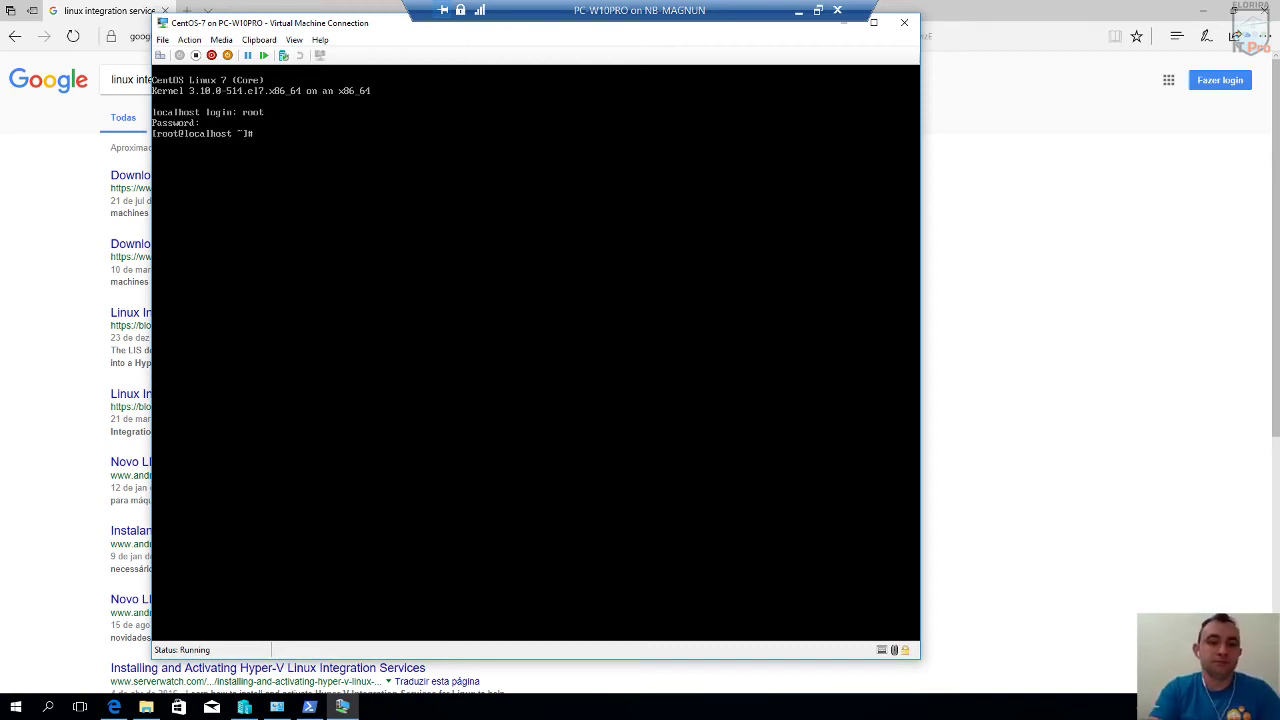
List the CentOS machine's network interfaces and addresses with the command ip a.
type("if")
key("BackSpace")
key("BackSpace")
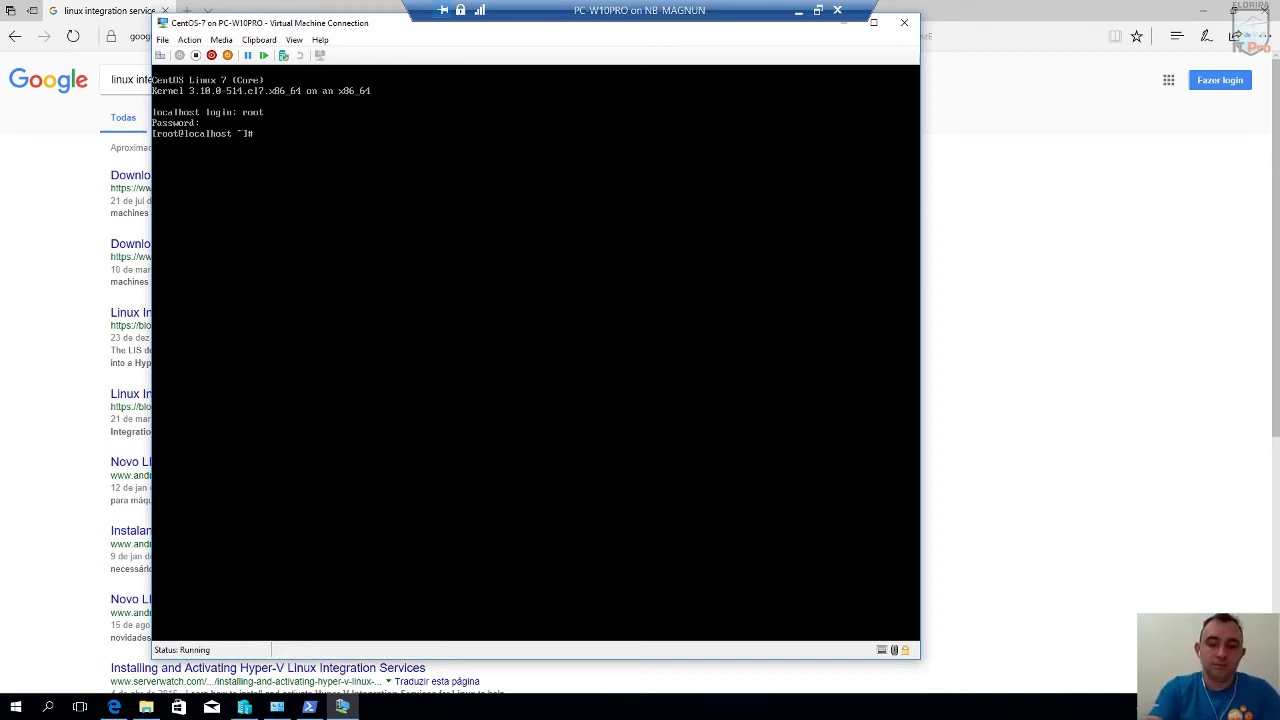
key("Return")
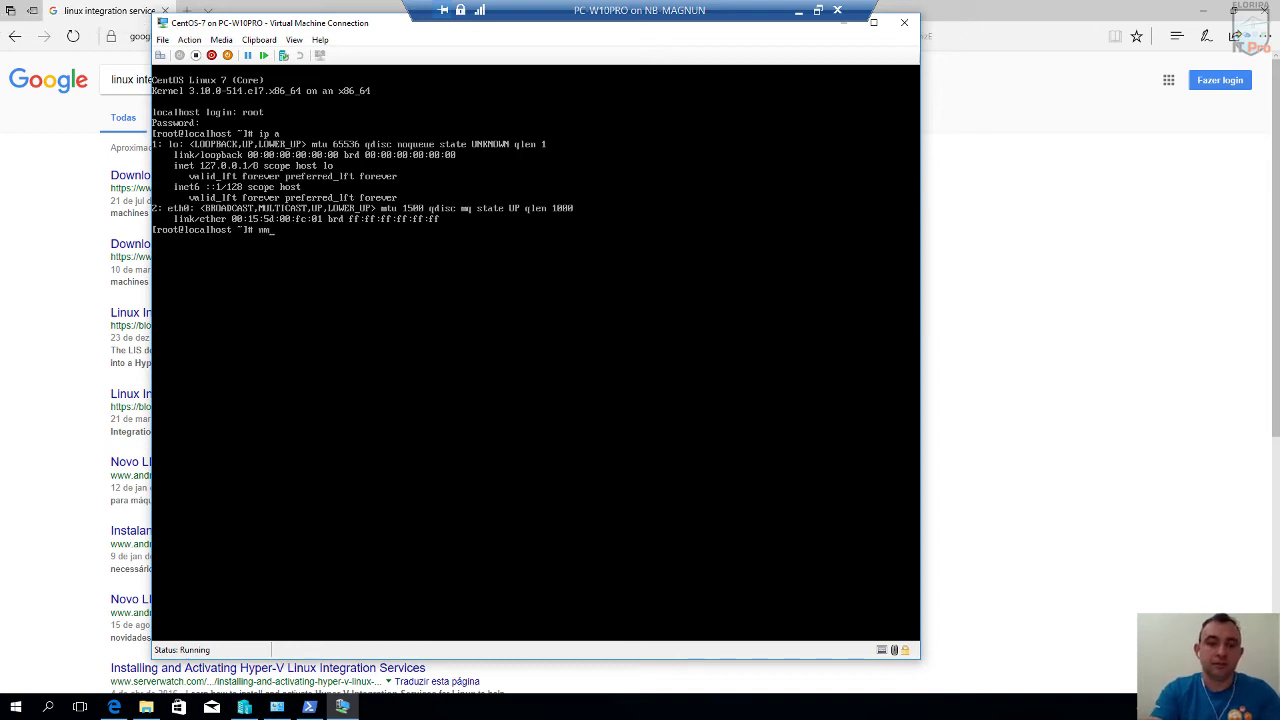
Launch nmtui and open the eth0 Ethernet connection for editing.
type("tui")
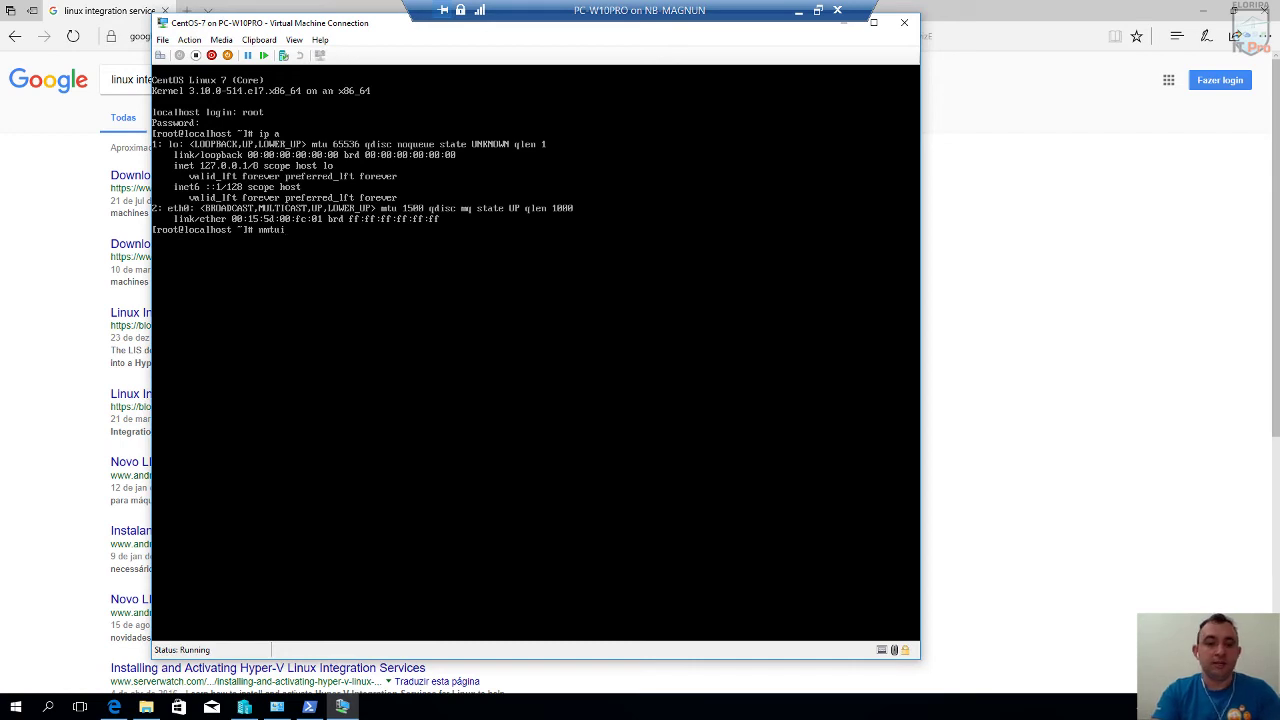
key("Return")
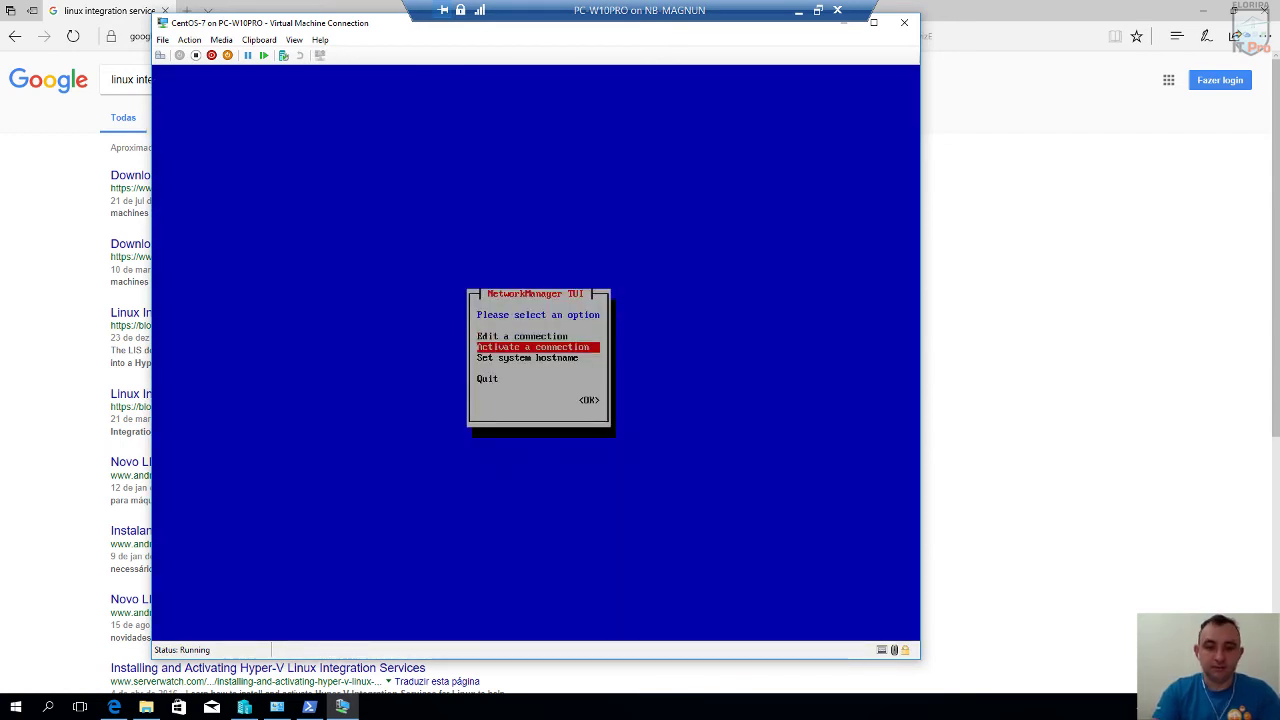
key("Return")
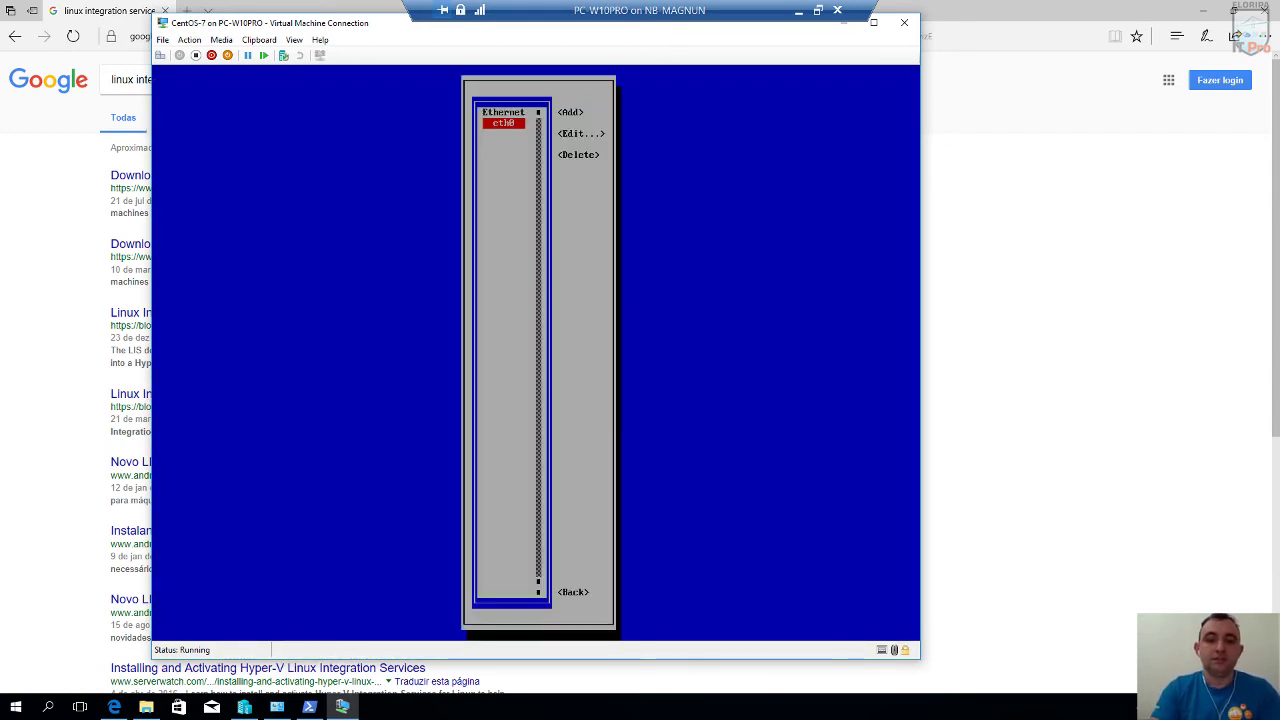
key("Tab")
key("Tab")
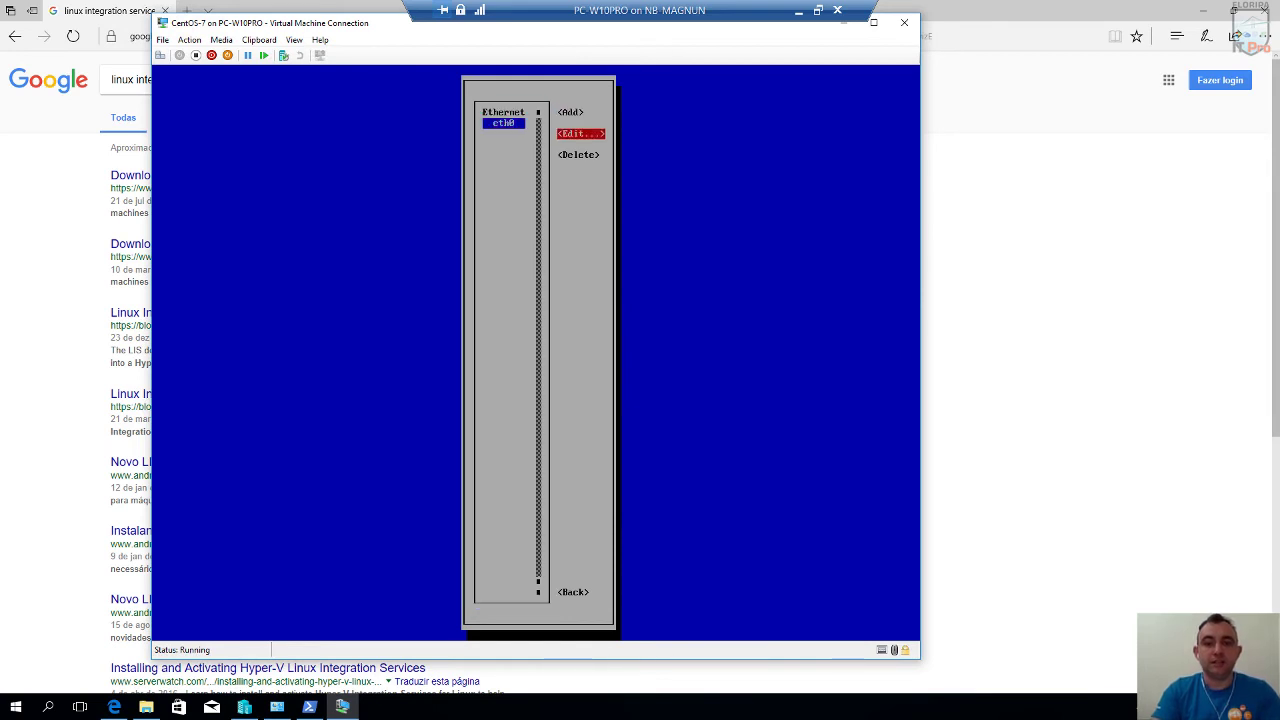
key("Return")
Set the IPv4 configuration of eth0 to Manual and expand its address details.
key("Tab")
key("Tab")
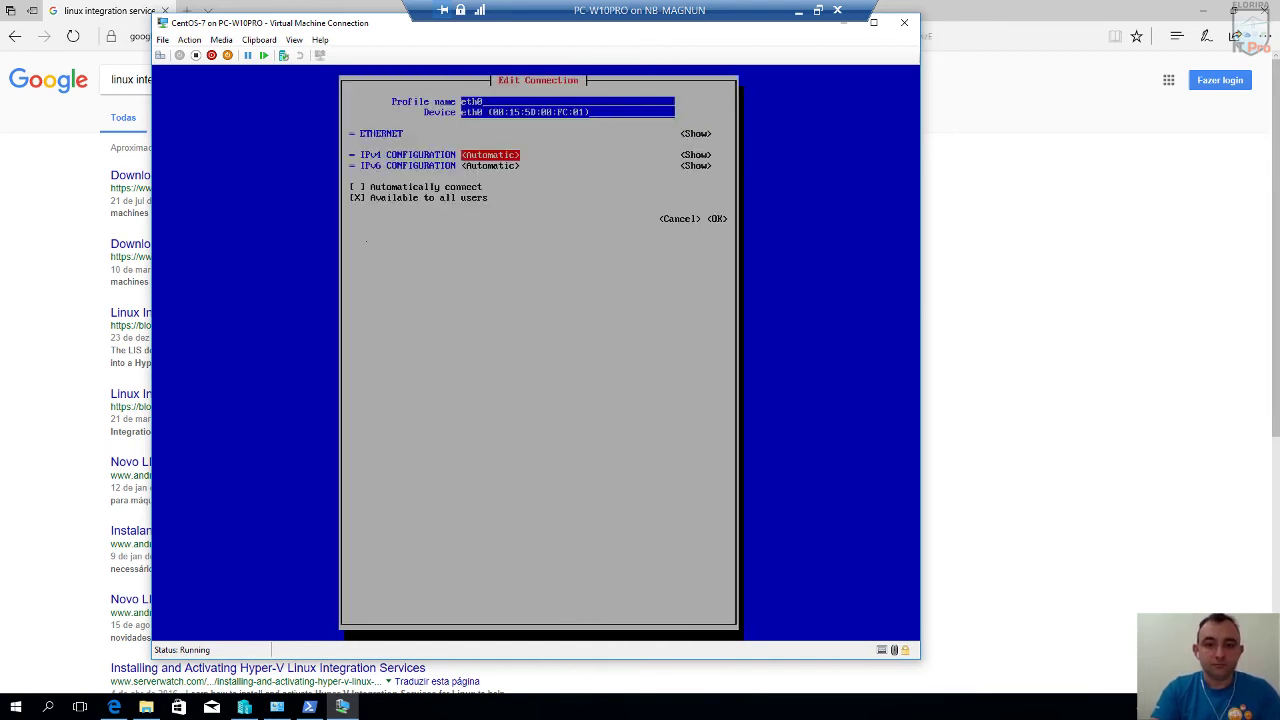
key("Return")
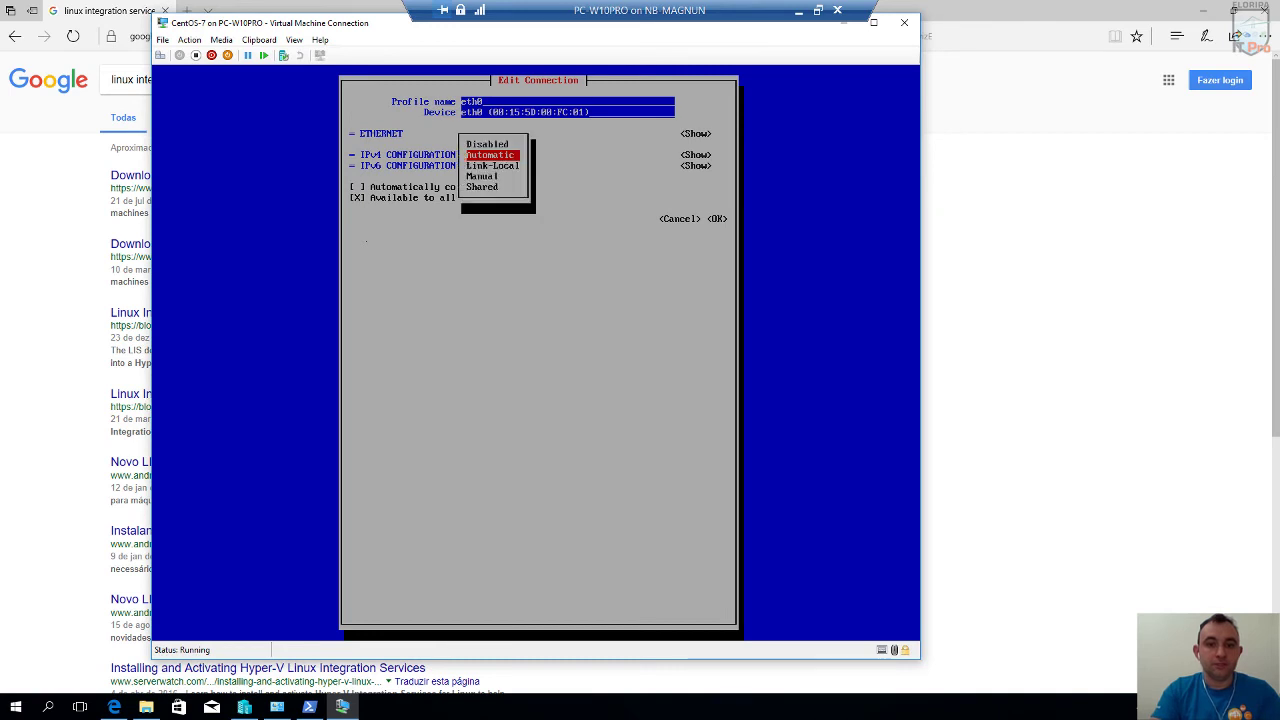
key("Up")
key("Down")
key("Down")
key("Down")
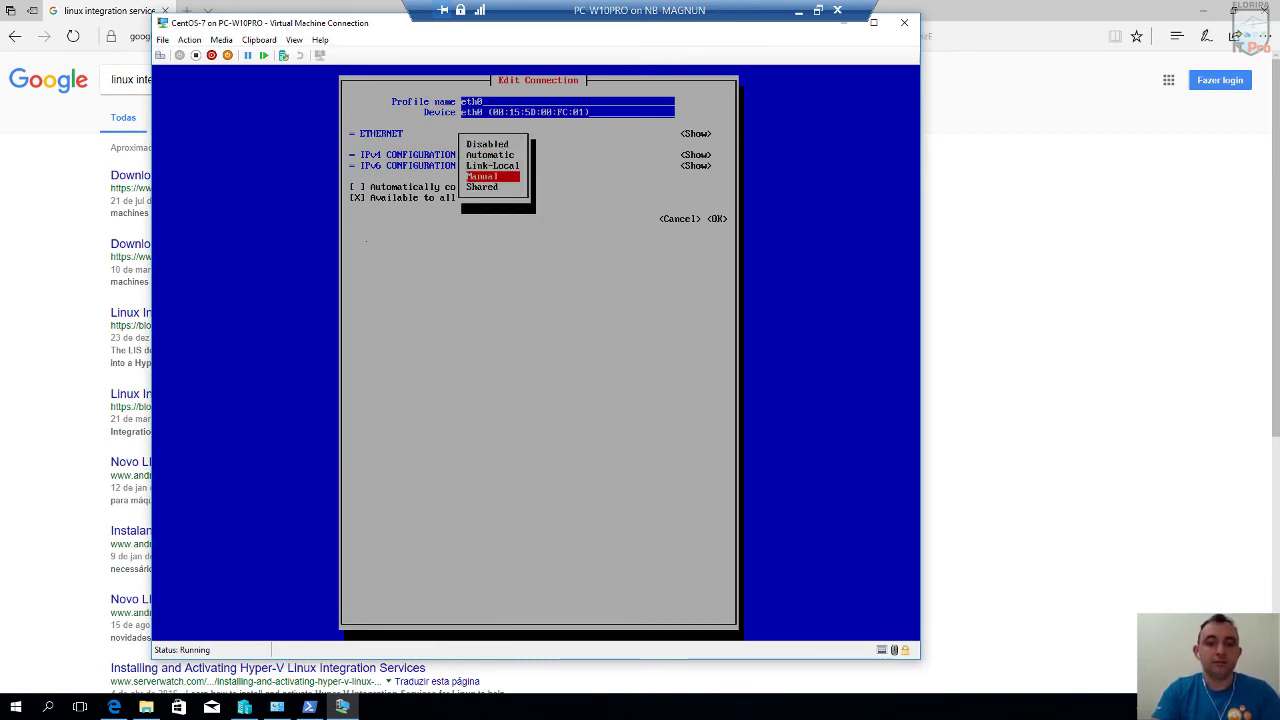
key("Return")
key("Tab")
key("Return")
key("Tab")
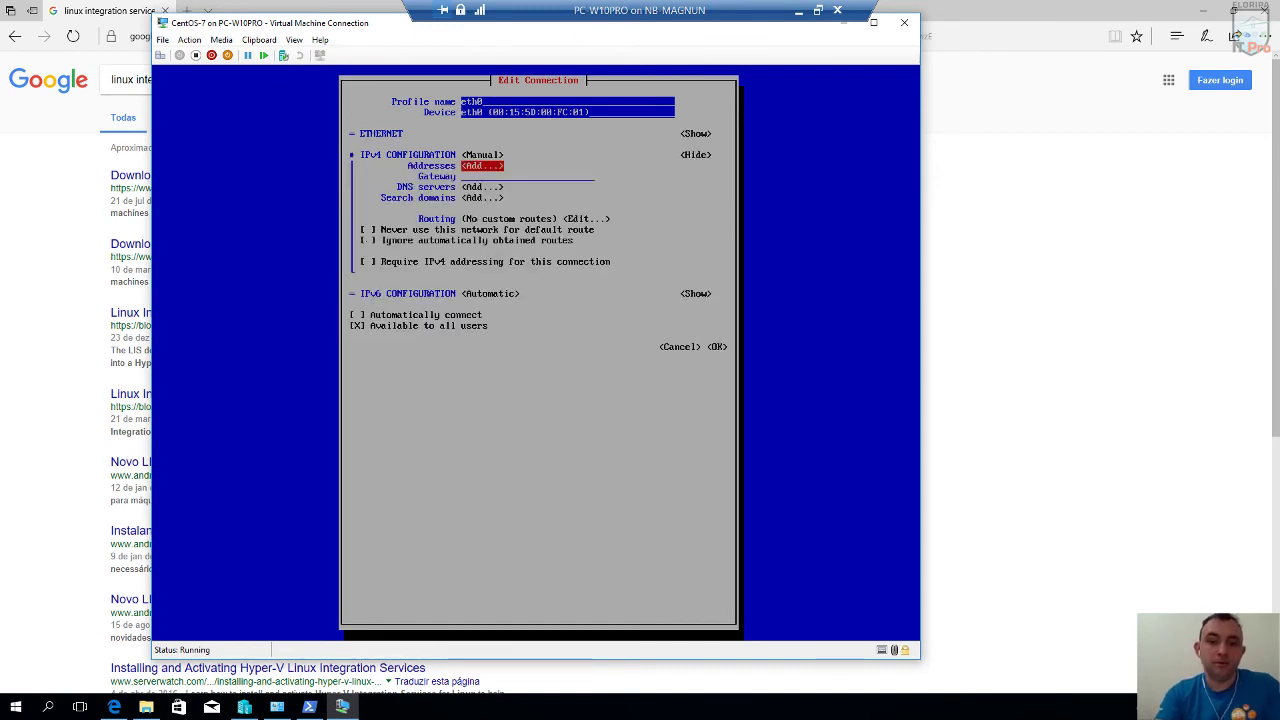
Add 10.10.10.1 as the IPv4 address of eth0 and start the gateway address with 10.
key("Return")
type("10.10.10.1")
key("Tab")
key("Tab")
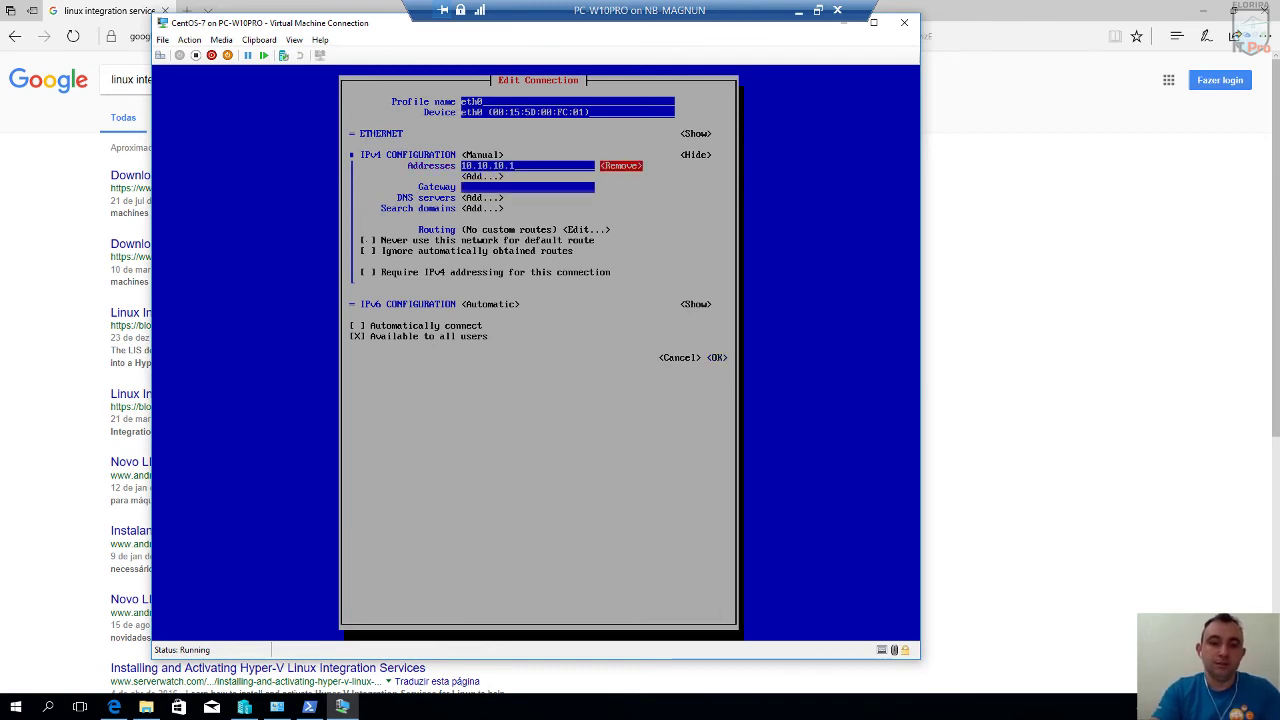
key("Tab")
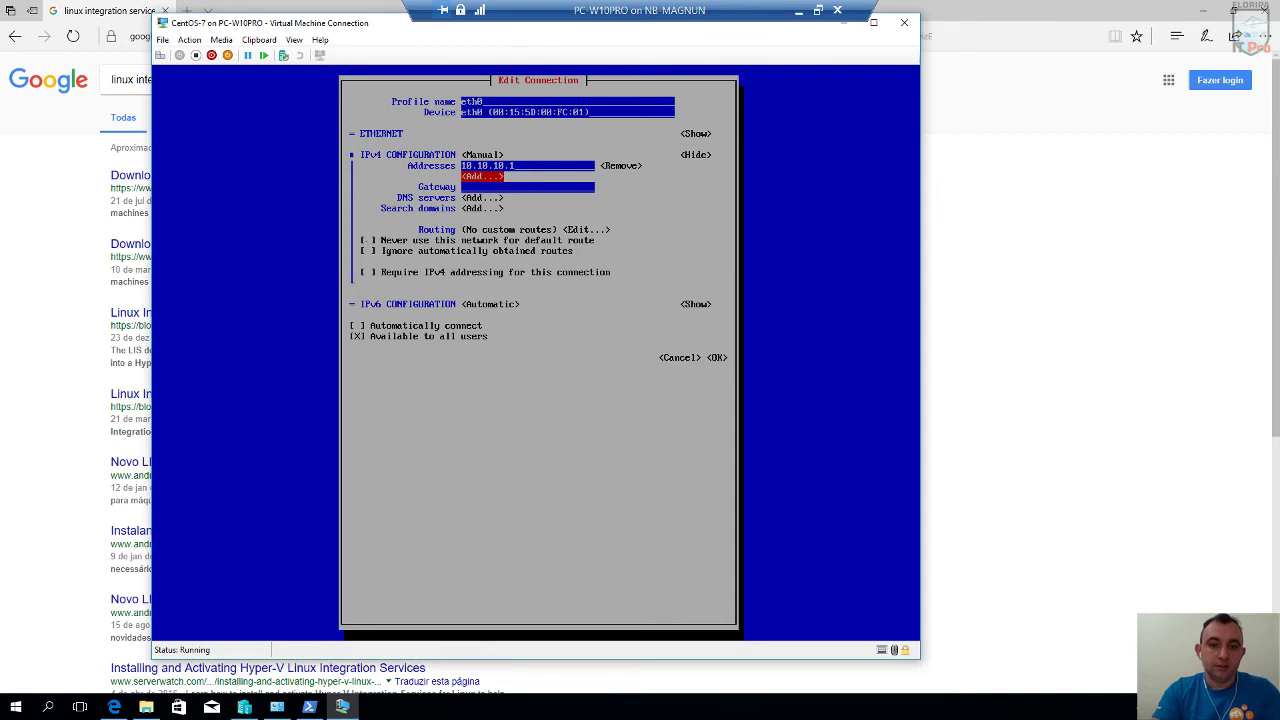
key("Tab")
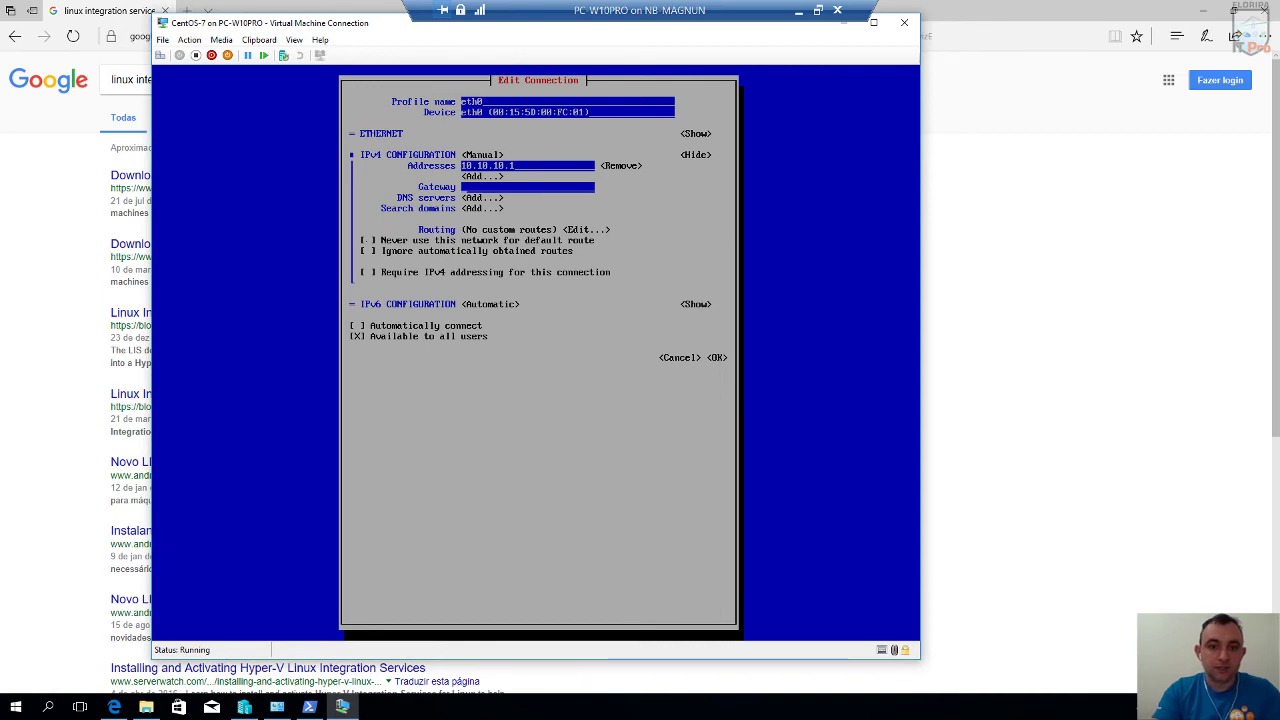
type("10")
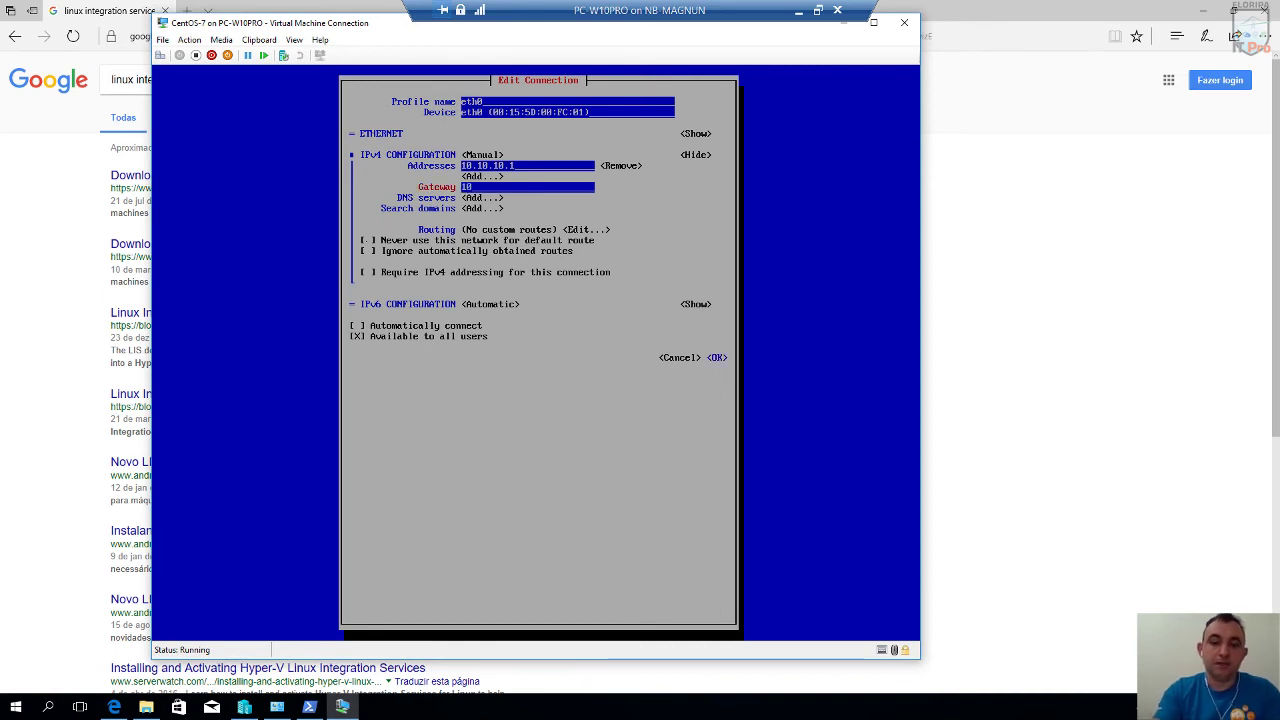
Switch to PowerShell and run ipconfig to look up the IPv4 address of the vEthernet (vS_Interno) adapter.
left_click(308, 707)
type("ipconfig")
key("Return")
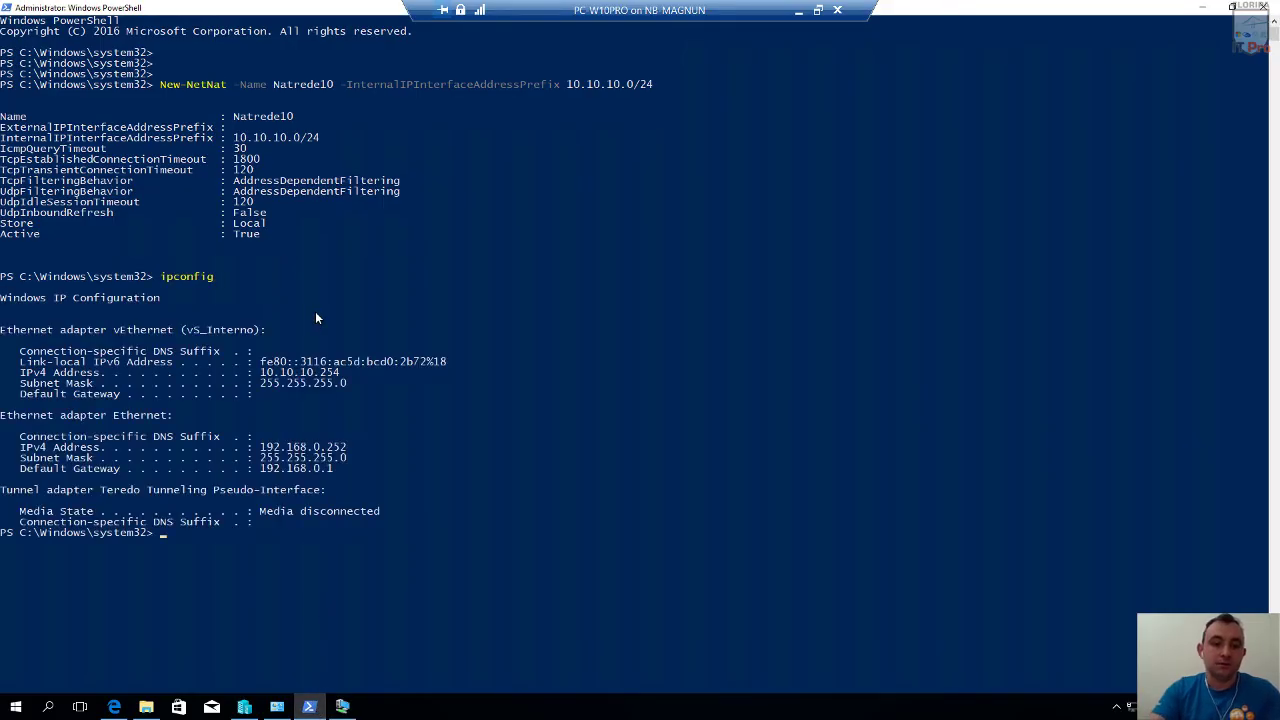
left_click_drag(347, 375, 261, 359)
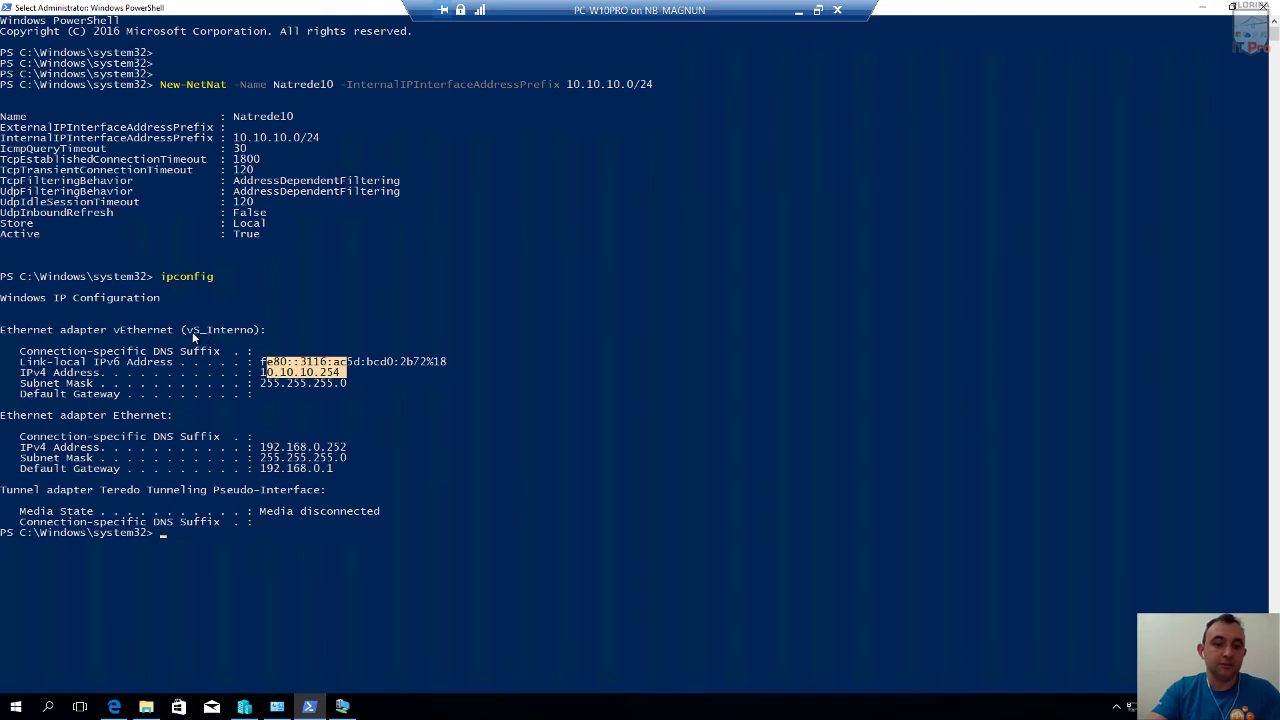
left_click_drag(336, 376, 248, 358)
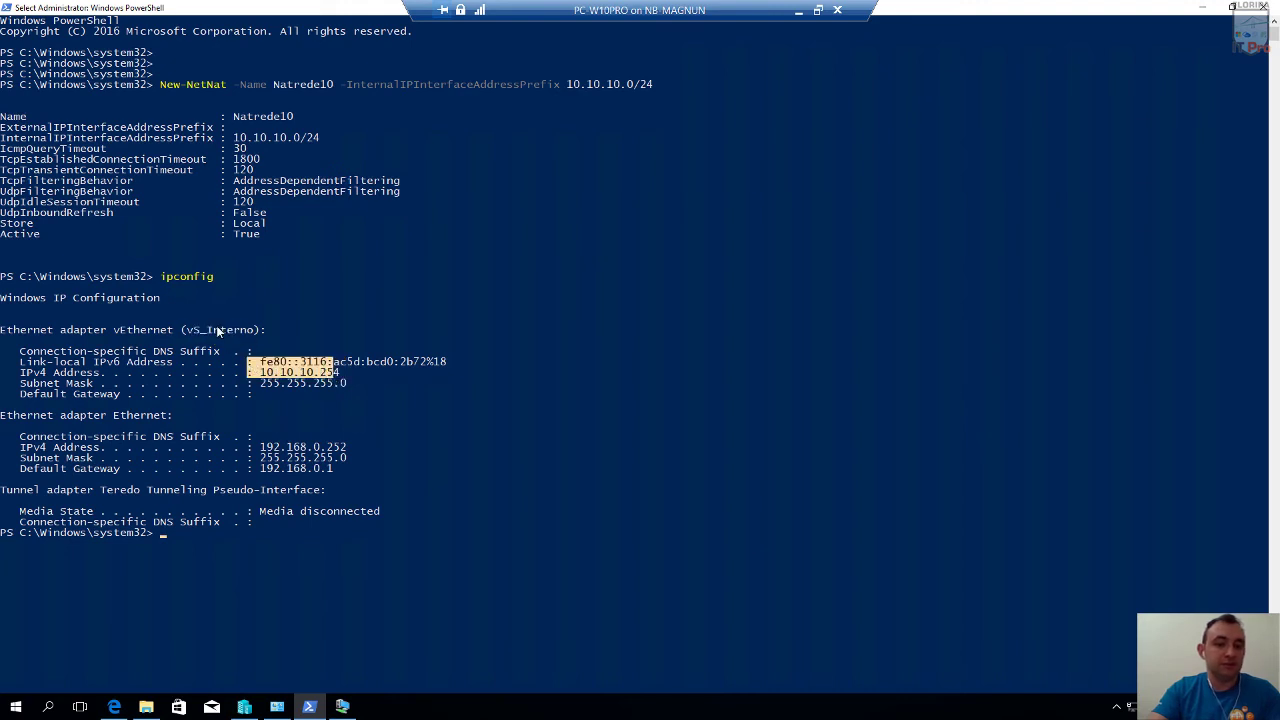
Return to the CentOS-7 machine and complete the eth0 gateway as 10.10.10.254.
left_click(343, 707)
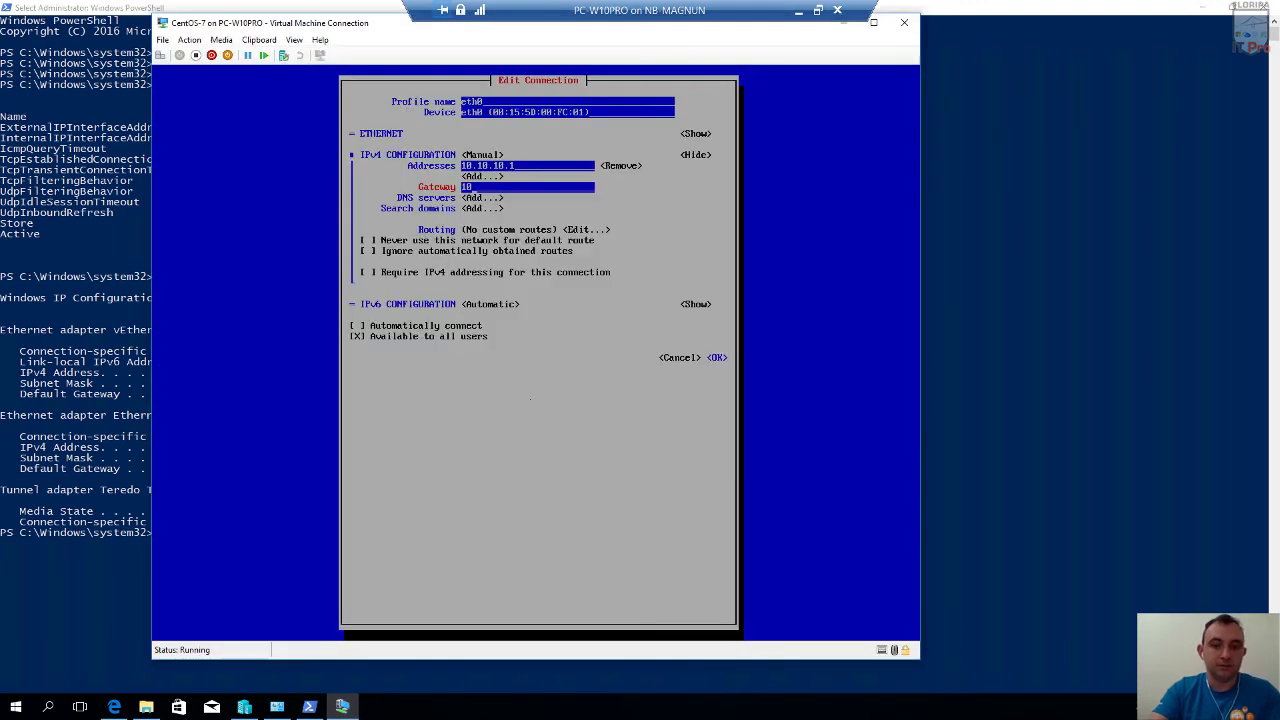
type(".10.10.254")
key("Tab")
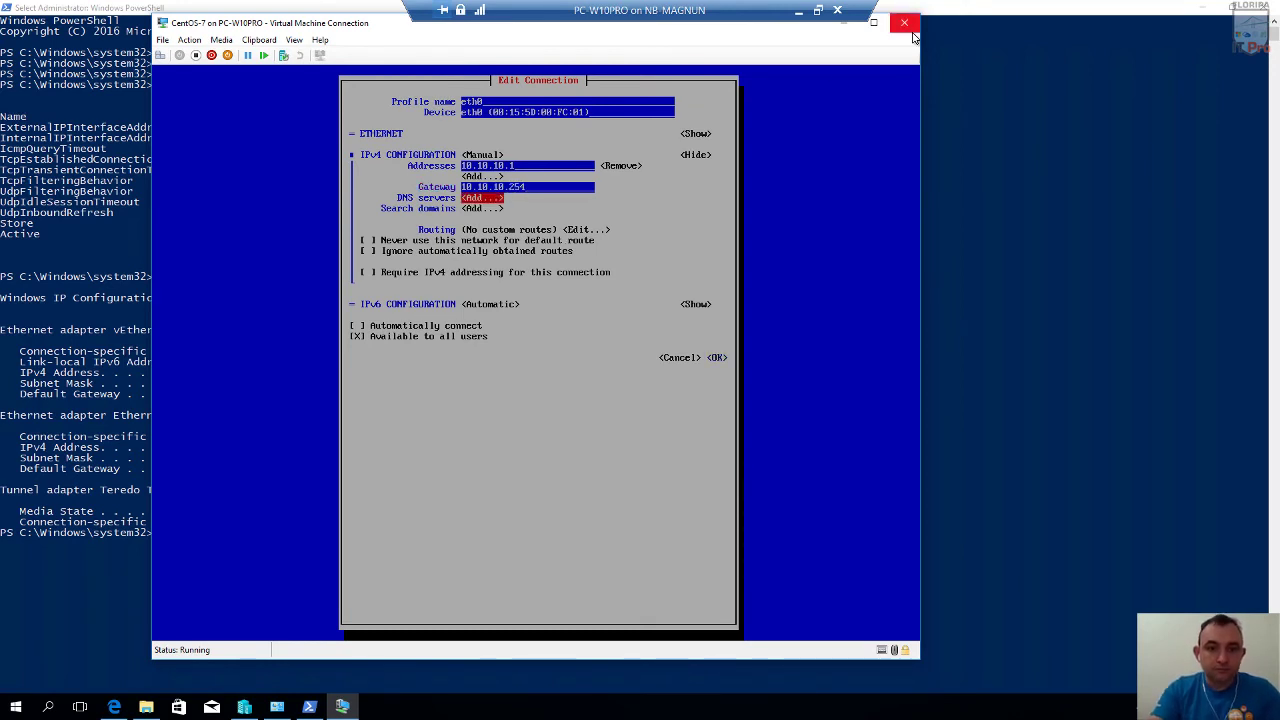
Add 8.8.8.8 as the first DNS server in the IPv4 configuration of eth0.
key("Tab")
key("Tab")
key("Tab")
key("Tab")
key("Tab")
key("Tab")
key("Tab")
key("Tab")
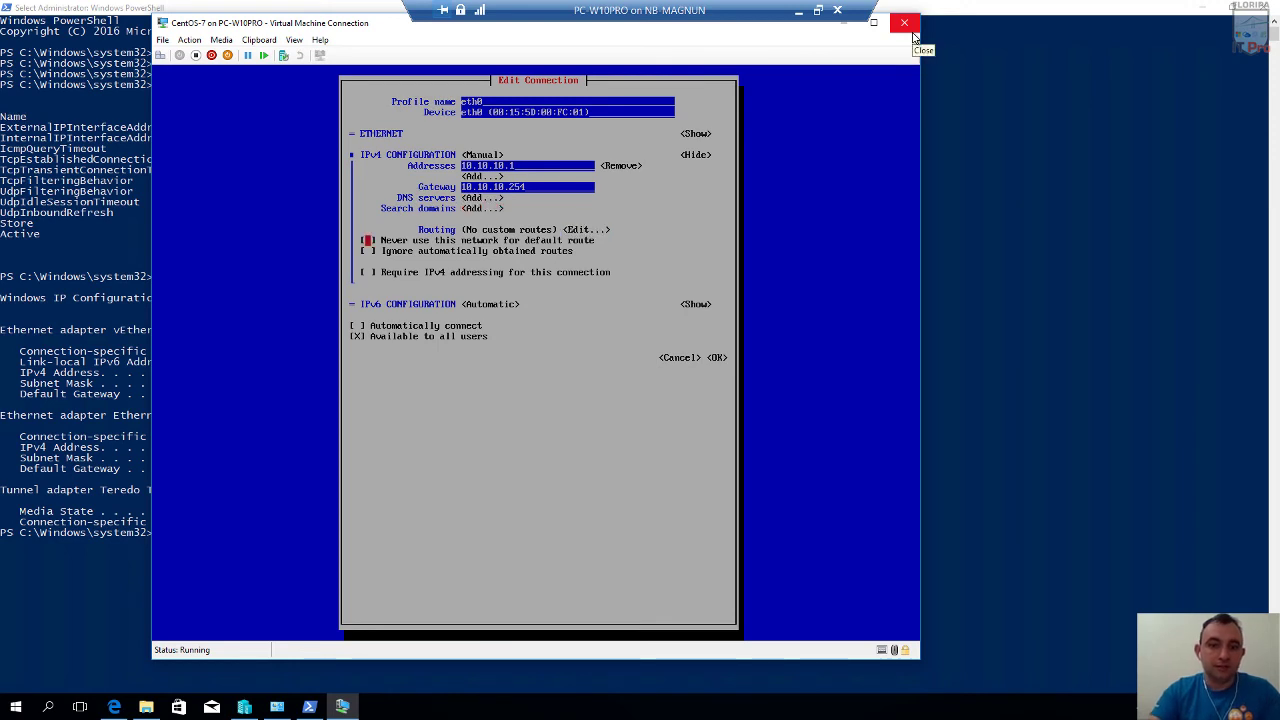
key("Tab")
key("Tab")
key("Tab")
key("Tab")
key("Tab")
key("Tab")
key("Tab")
key("Tab")
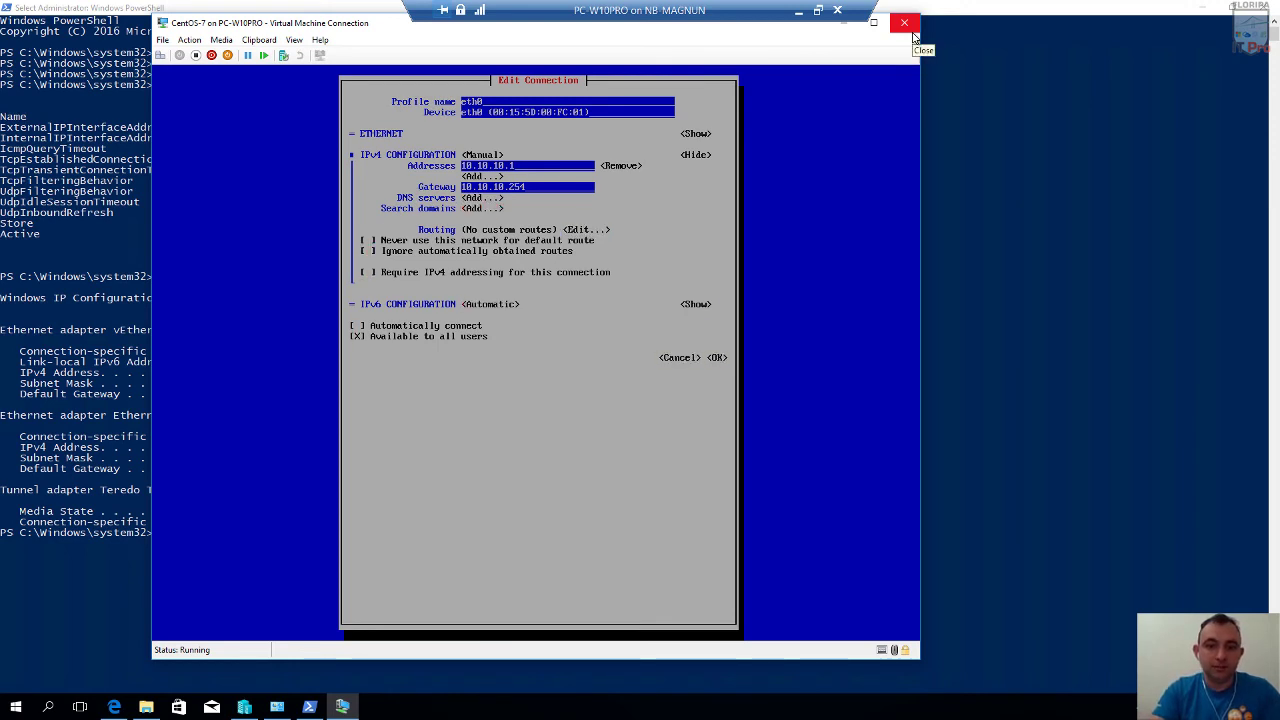
key("Tab")
key("Tab")
key("Tab")
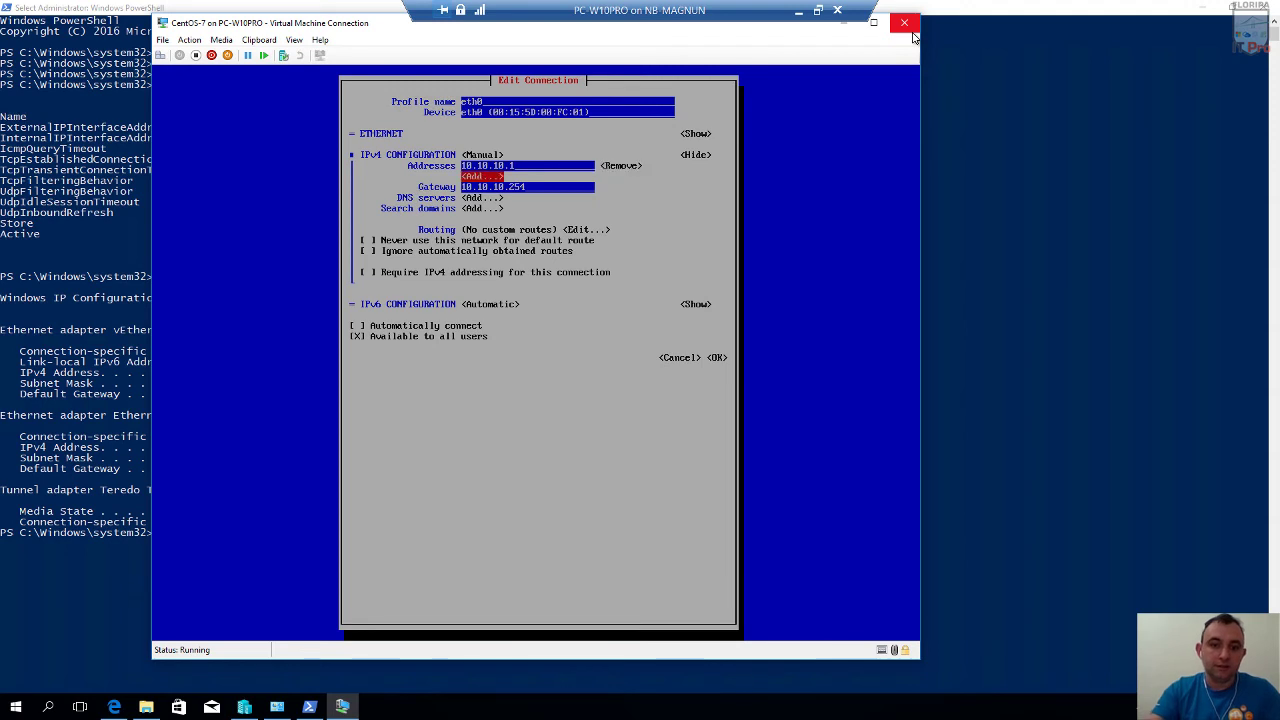
key("Return")
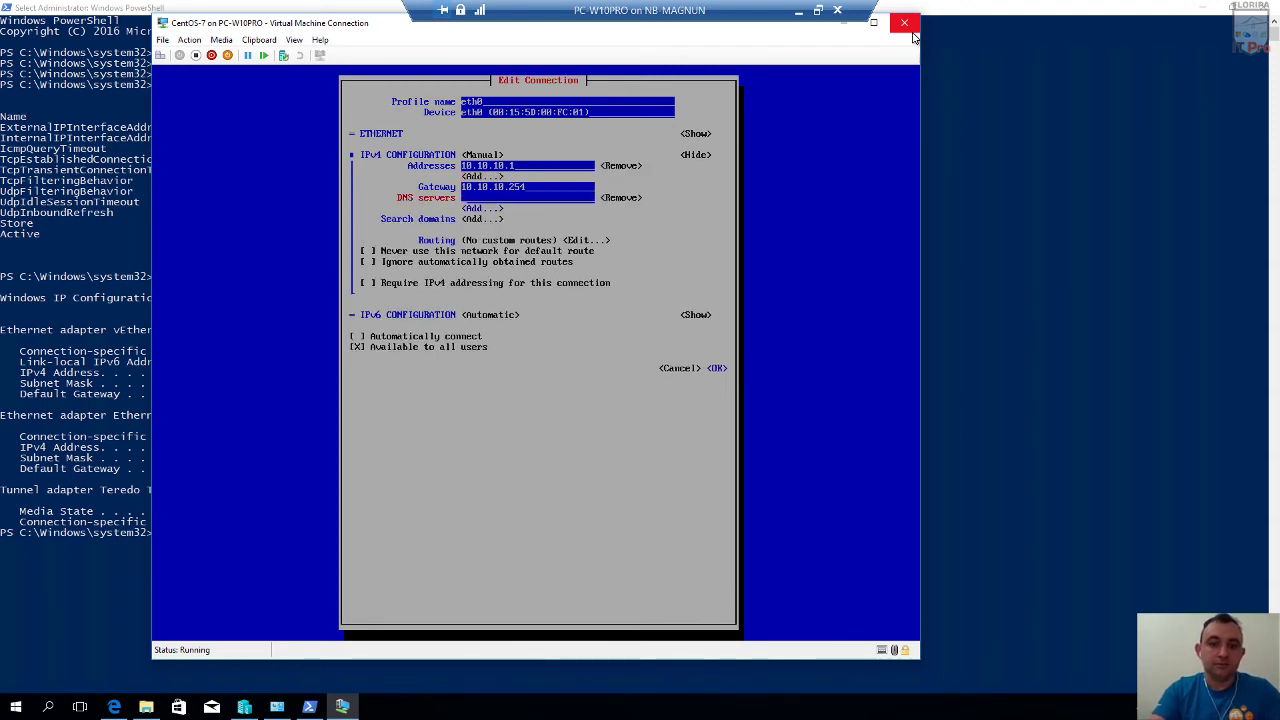
type("8.8.8.8")
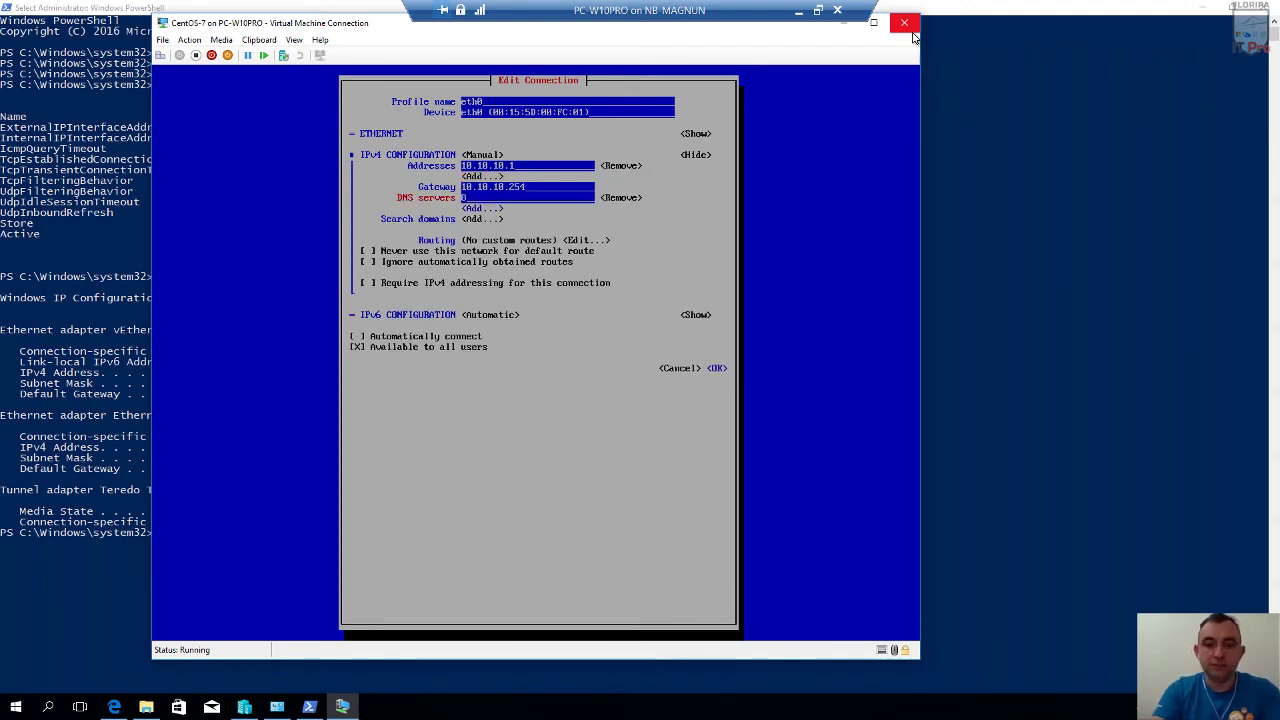
Add 8.8.4.4 as the second IPv4 DNS server of eth0.
key("Tab")
key("Tab")
key("Return")
type("8.8.4.4")
Enable the option to require IPv4 addressing for the eth0 connection.
key("Tab")
key("Tab")
key("Tab")
key("Tab")
key("Tab")
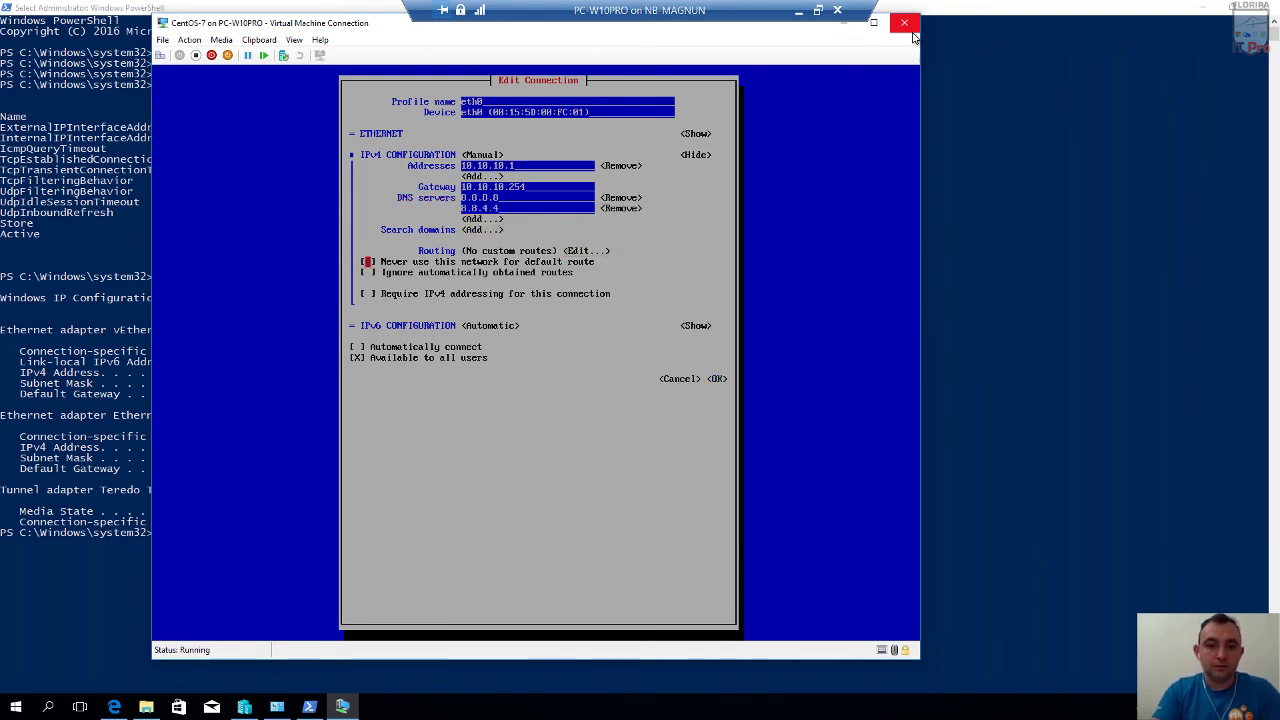
key("Tab")
key("Tab")
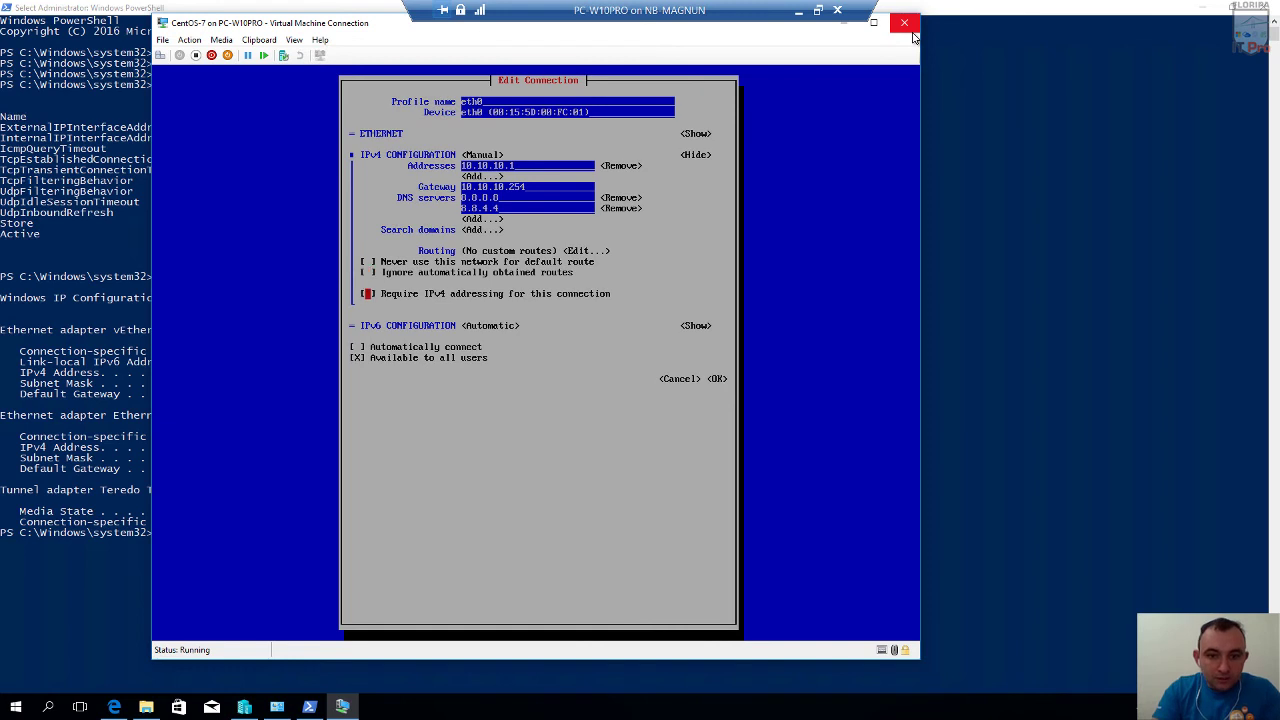
key("space")
key("shift+Tab")
key("shift+Tab")
Expand the IPv6 configuration of eth0 and set its mode to Ignore.
key("Tab")
key("Tab")
key("Tab")
key("Tab")
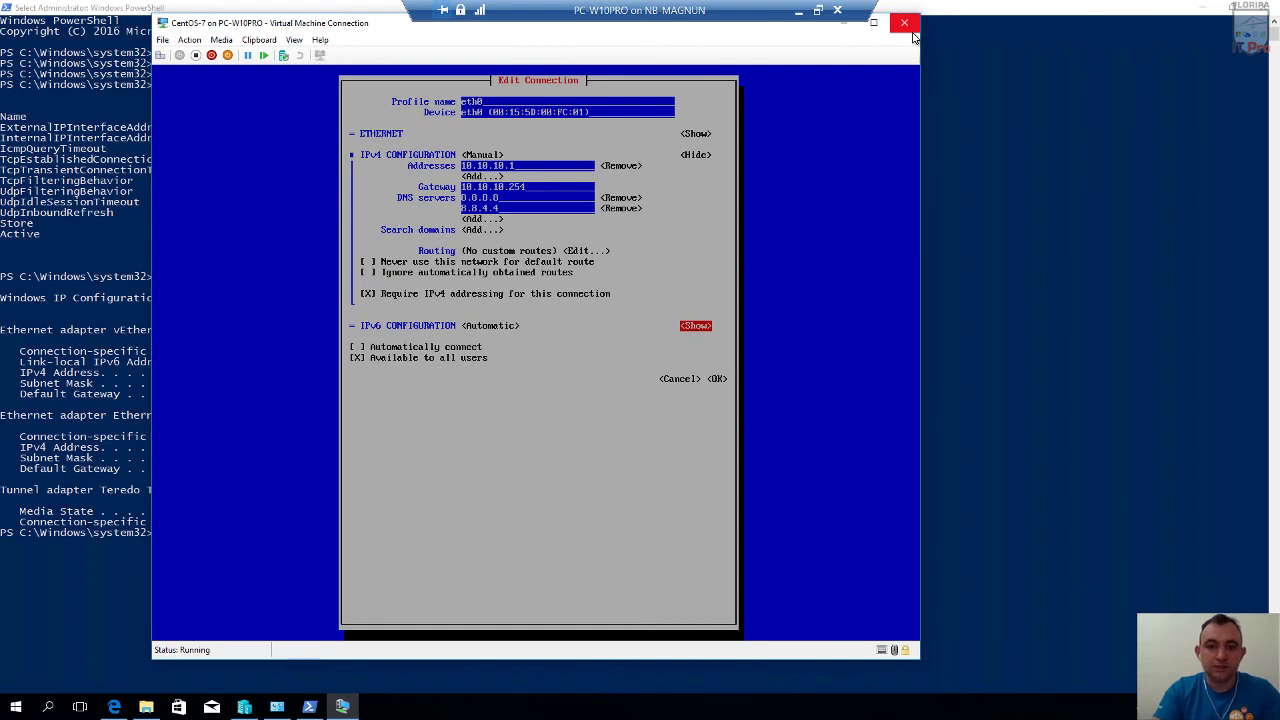
key("Return")
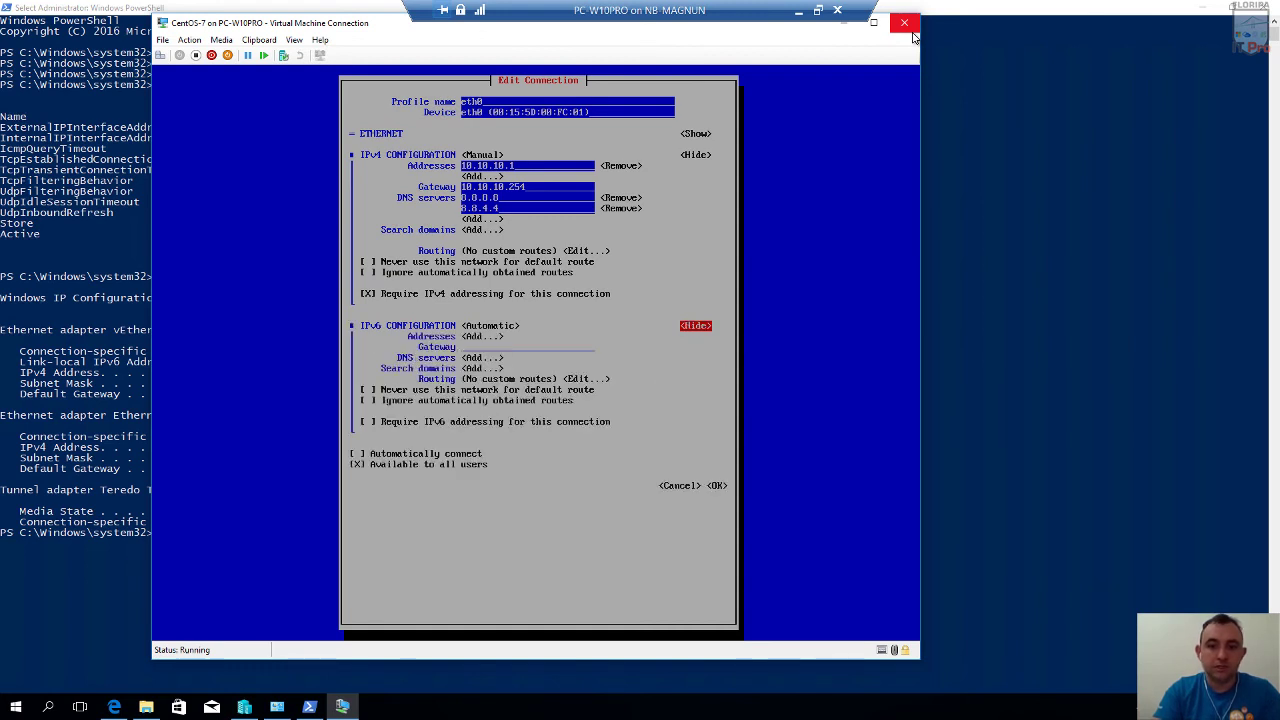
key("shift+Tab")
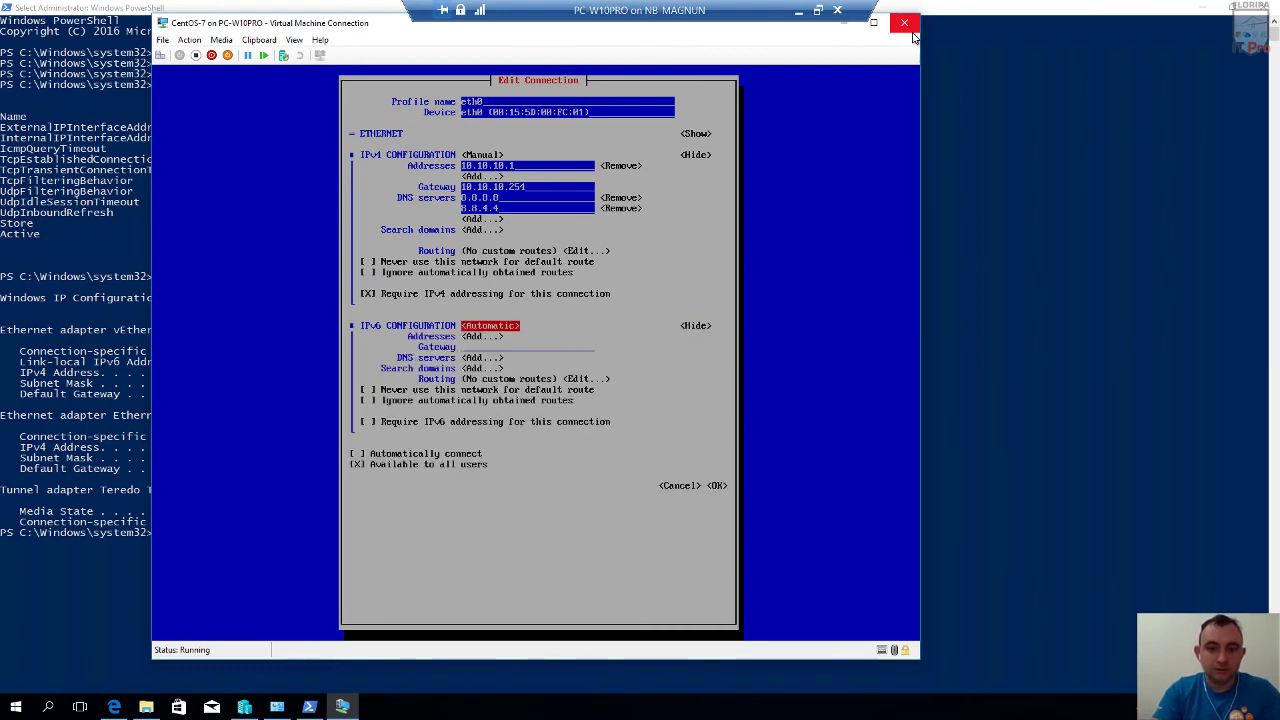
key("Return")
key("Up")
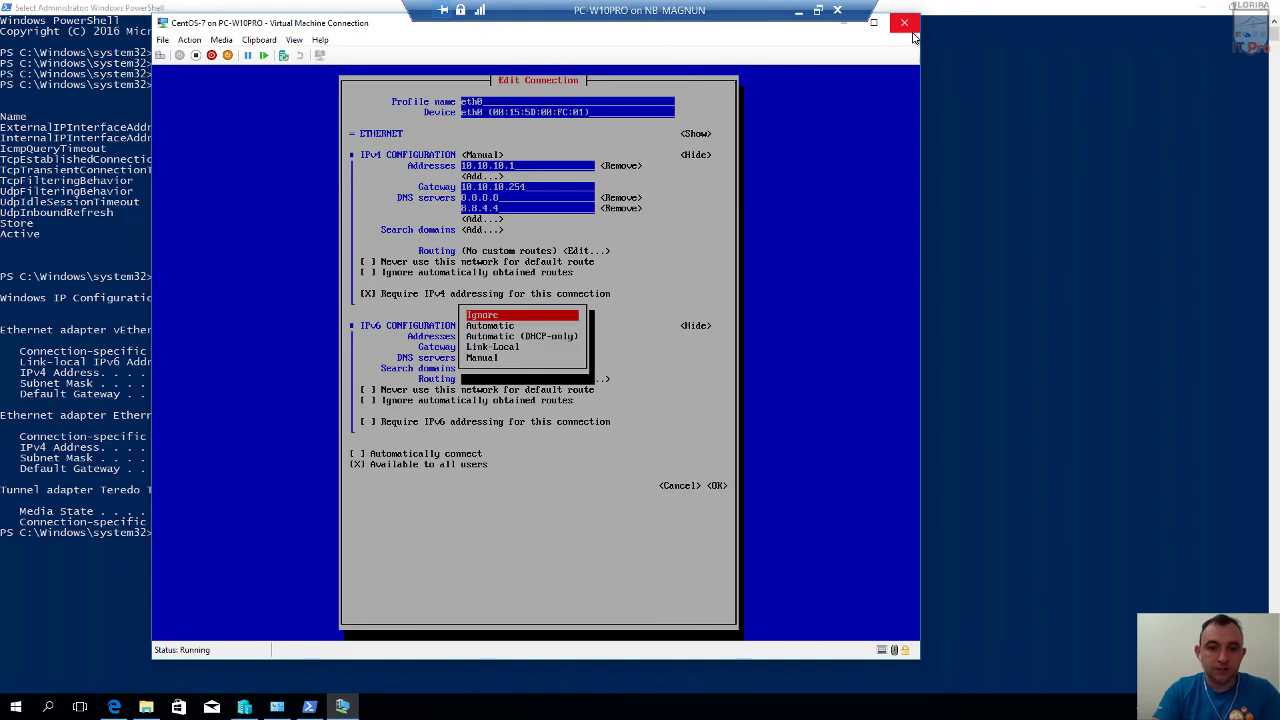
key("Return")
Save the edited eth0 connection and return to the connection list.
key("Tab")
key("Tab")
key("Tab")
key("Tab")
key("Tab")
key("Tab")
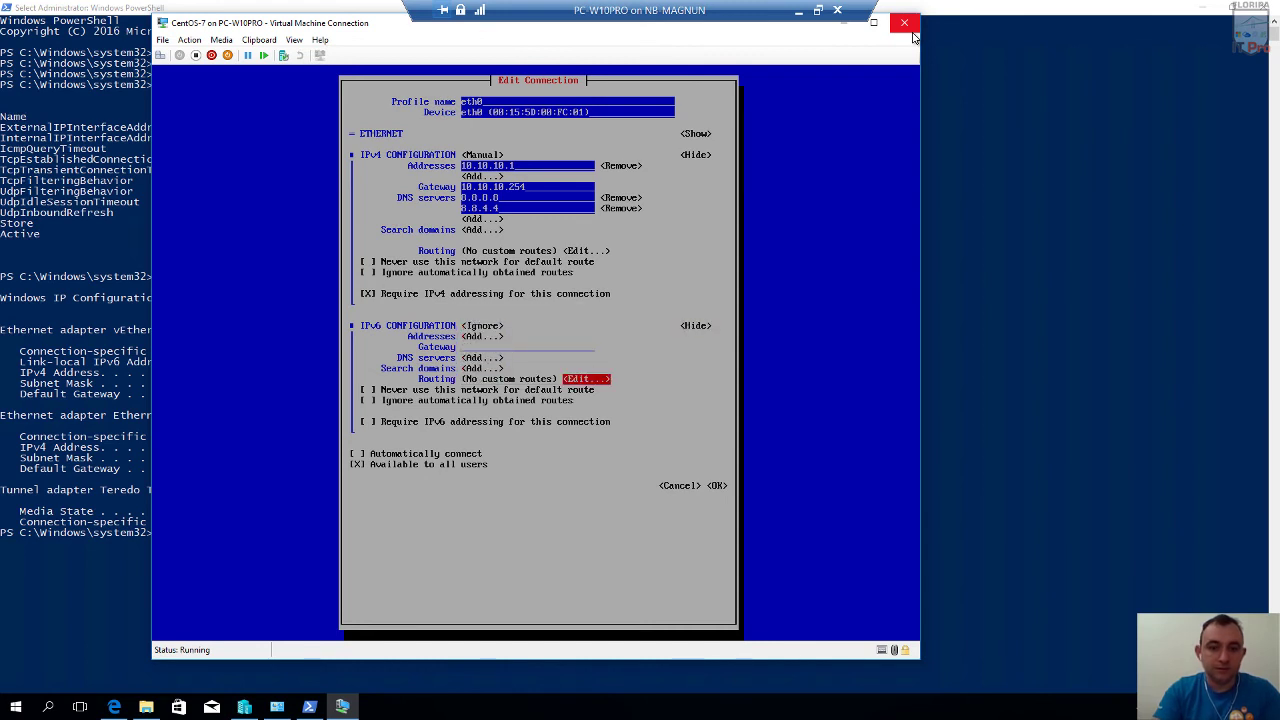
key("Tab")
key("Tab")
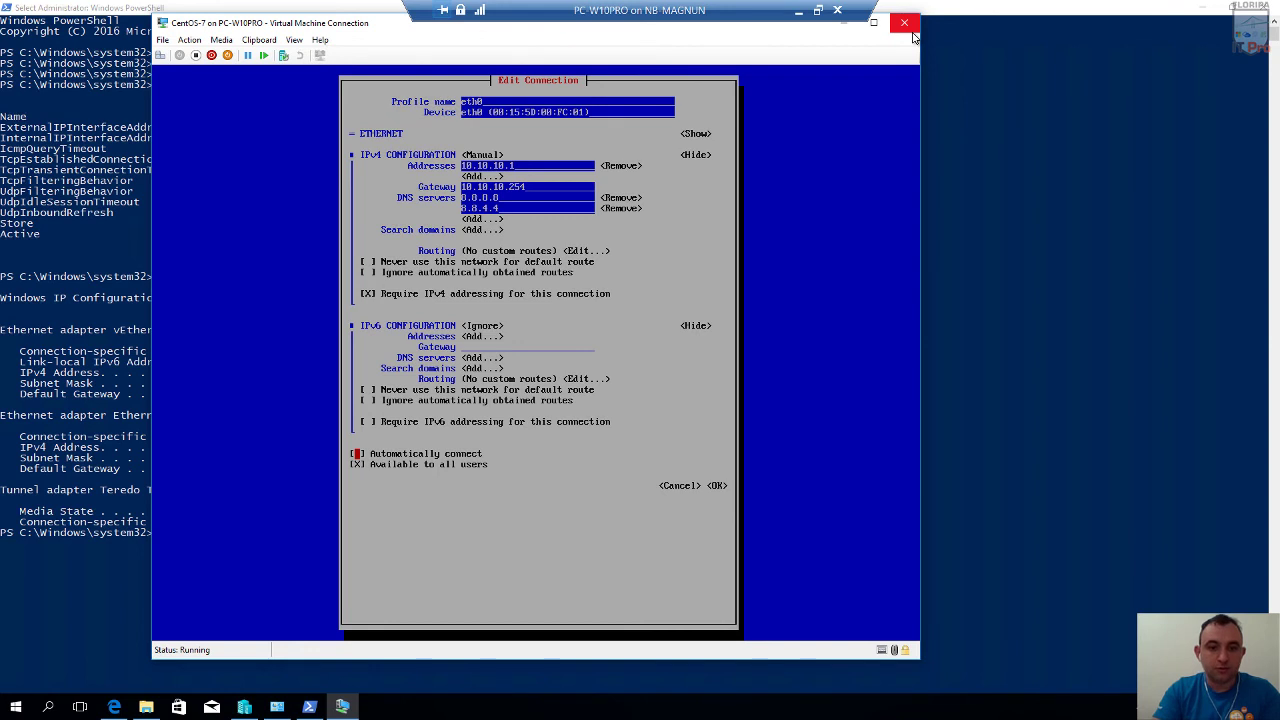
key("Tab")
key("Tab")
key("Return")
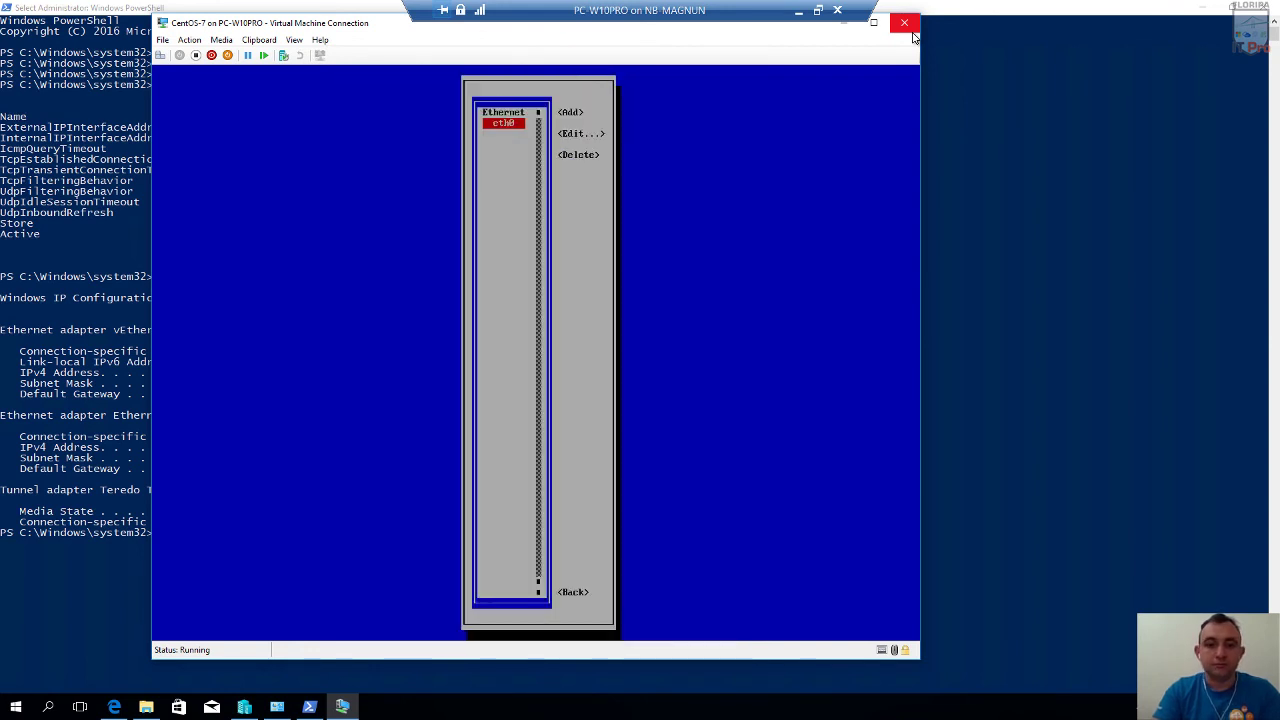
Go back to the NetworkManager TUI main menu and open the list for activating a connection.
key("Tab")
key("Tab")
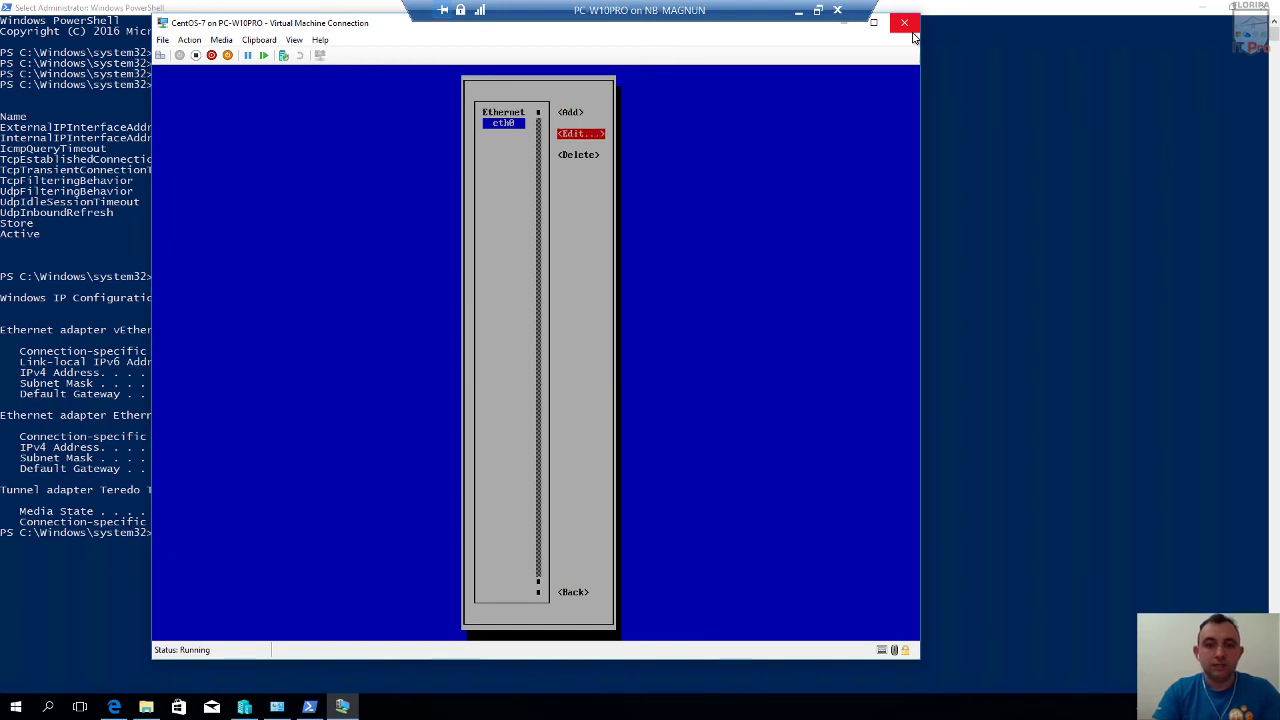
key("Down")
key("Up")
key("Up")
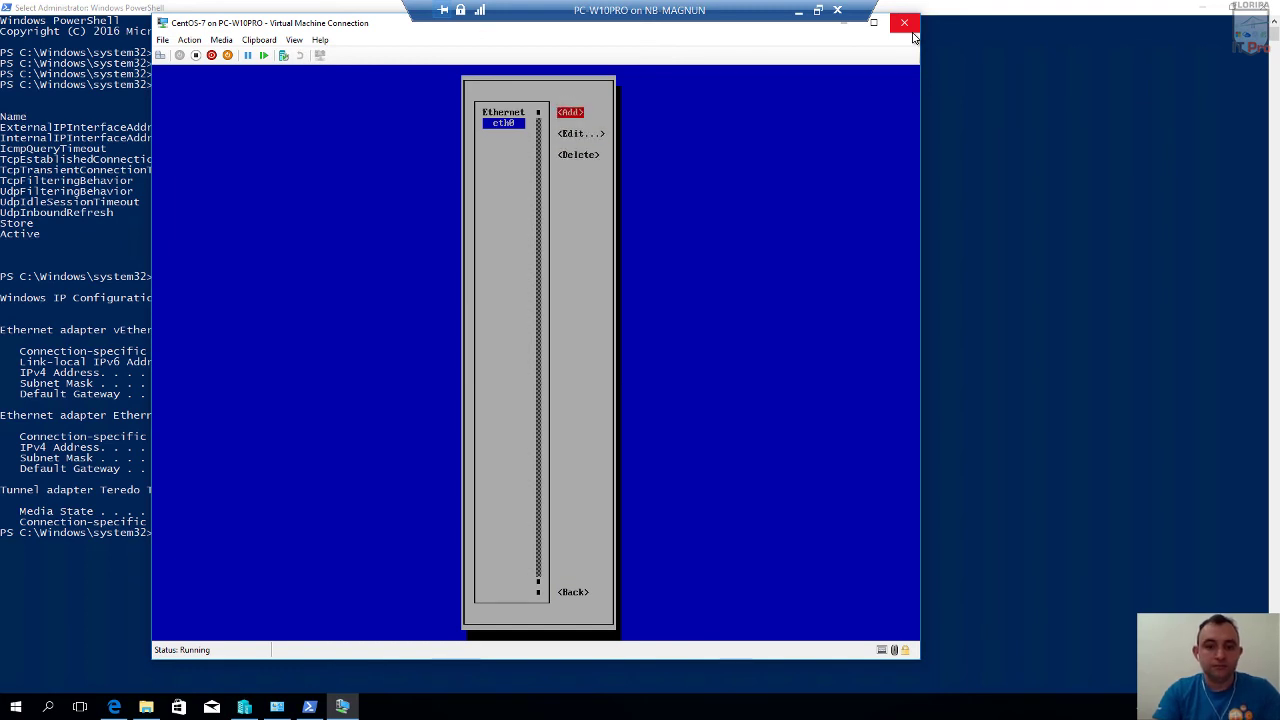
key("Escape")
key("Down")
key("Down")
key("Down")
key("Up")
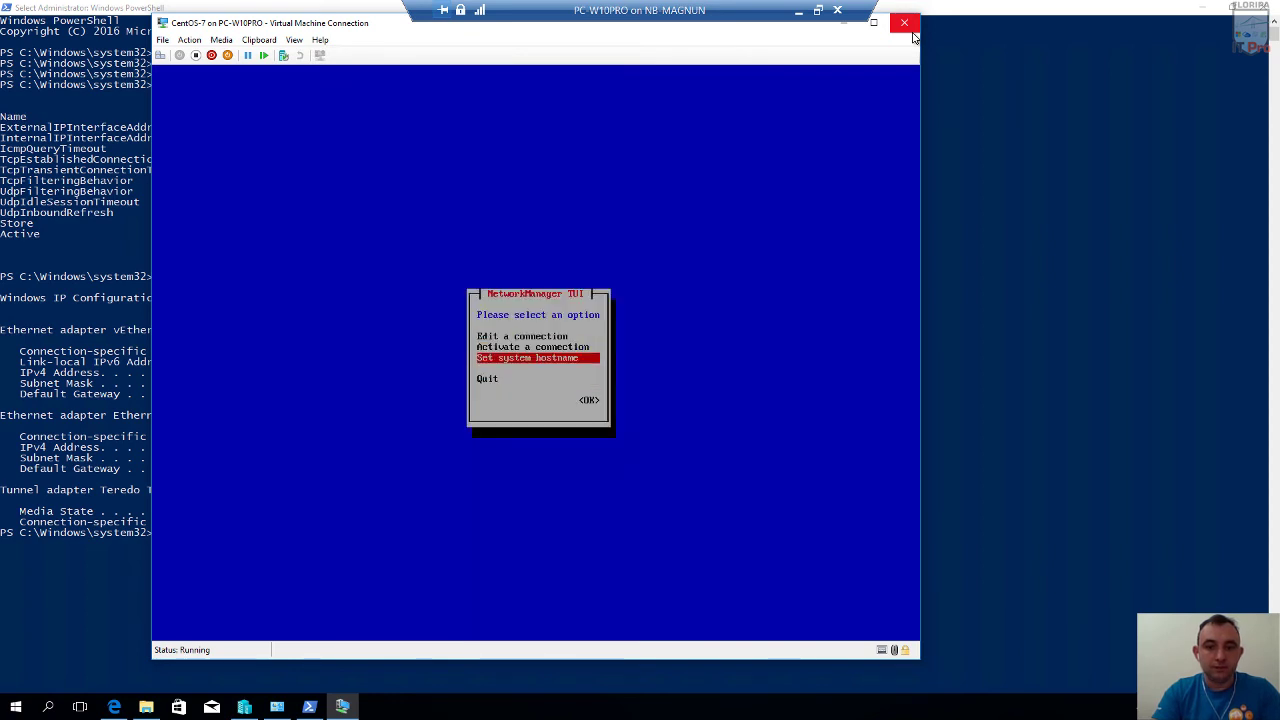
key("Up")
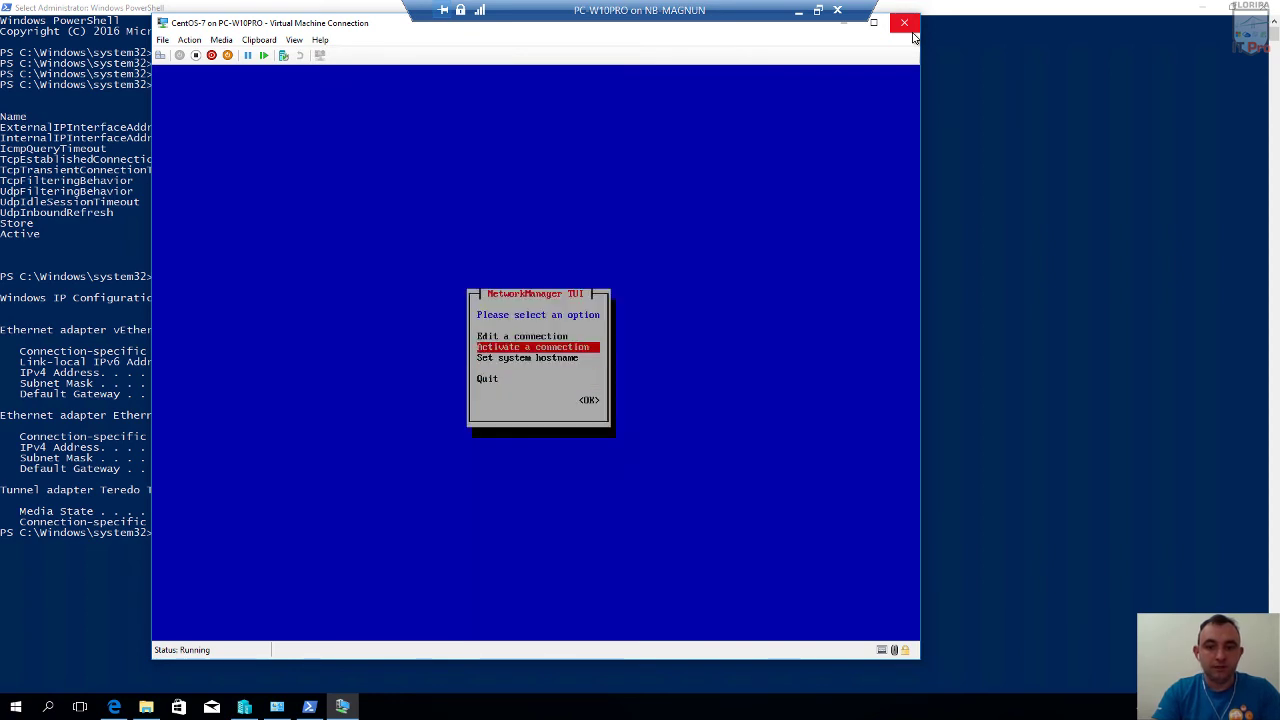
key("Return")
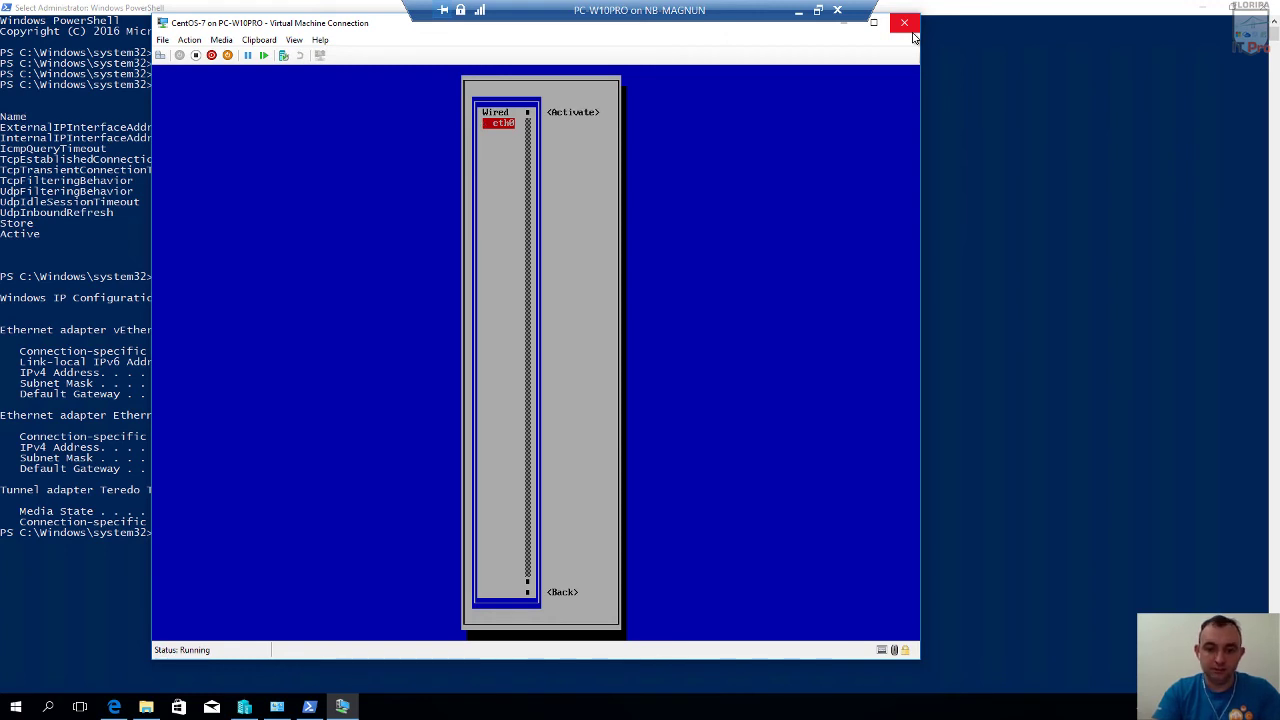
Leave the eth0 activation list and quit NetworkManager TUI.
key("Tab")
key("Tab")
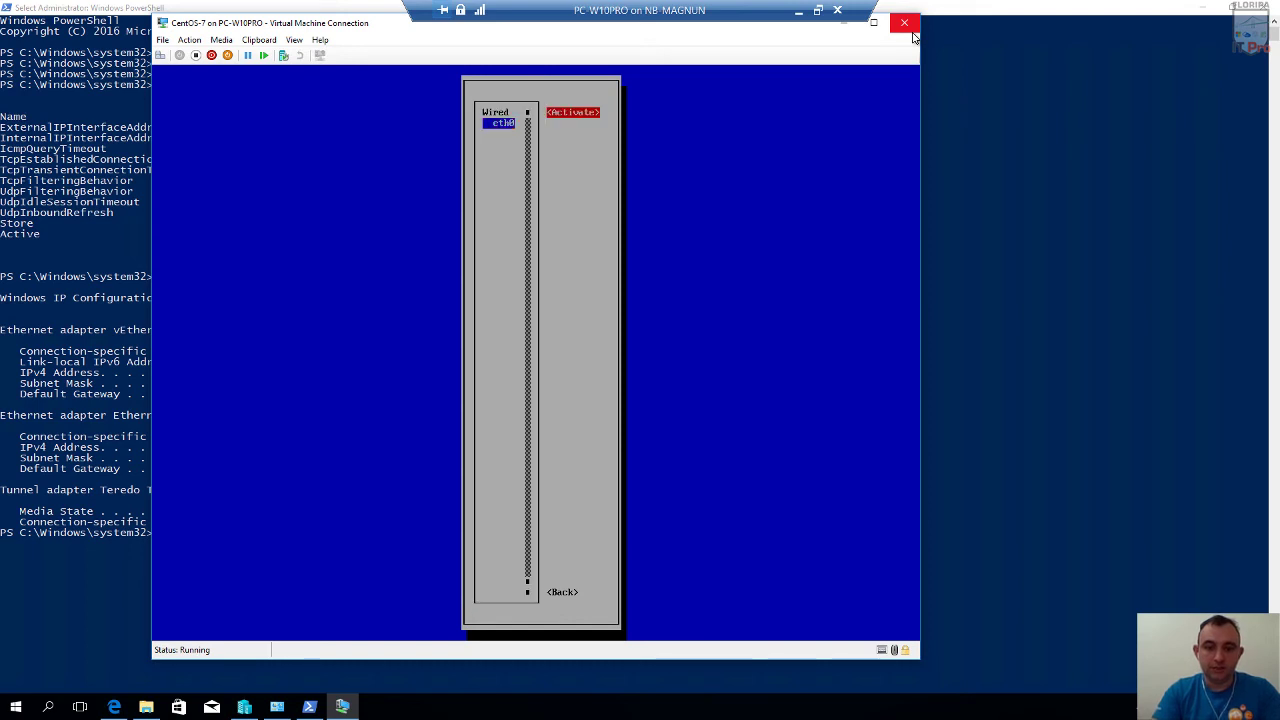
key("Return")
key("Down")
key("Down")
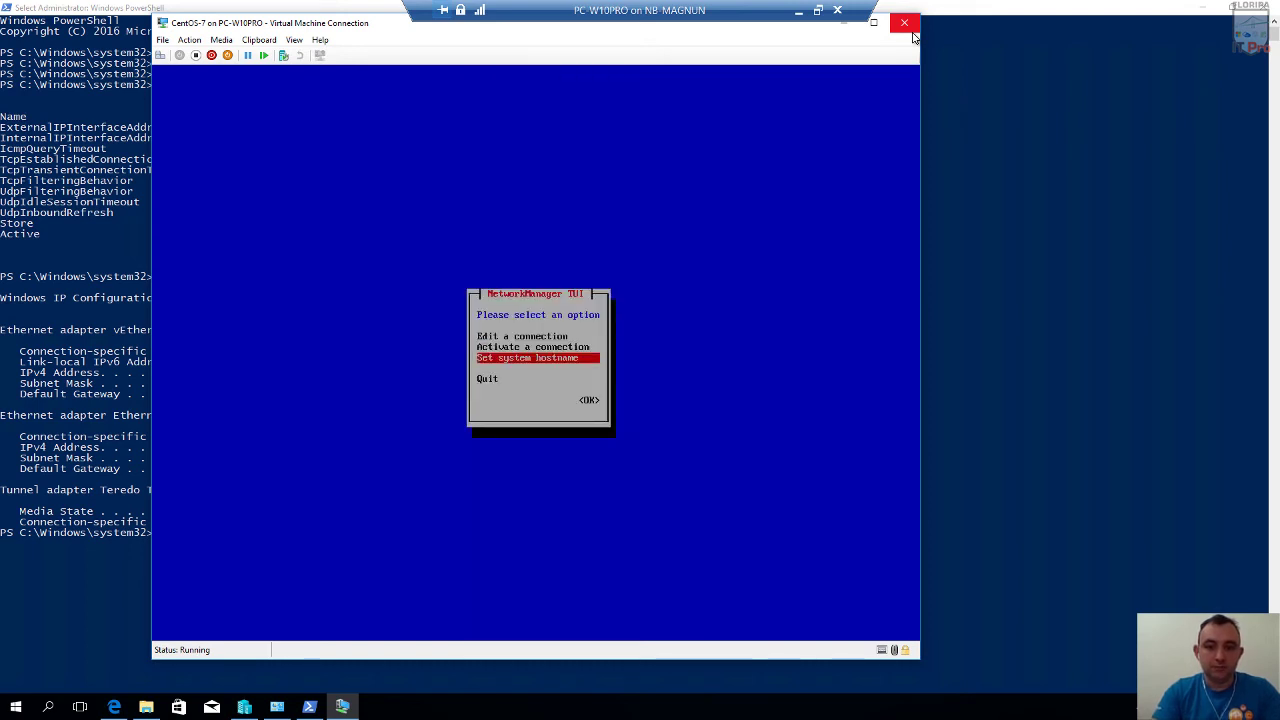
key("Tab")
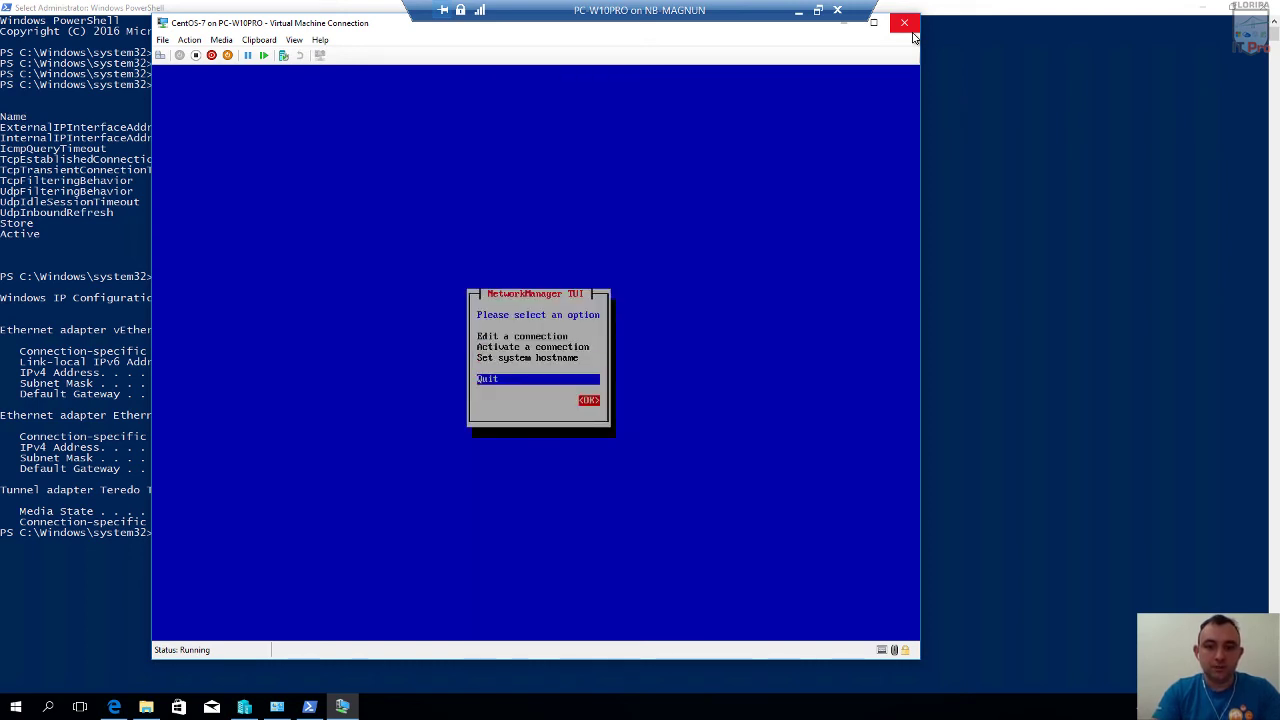
key("Return")
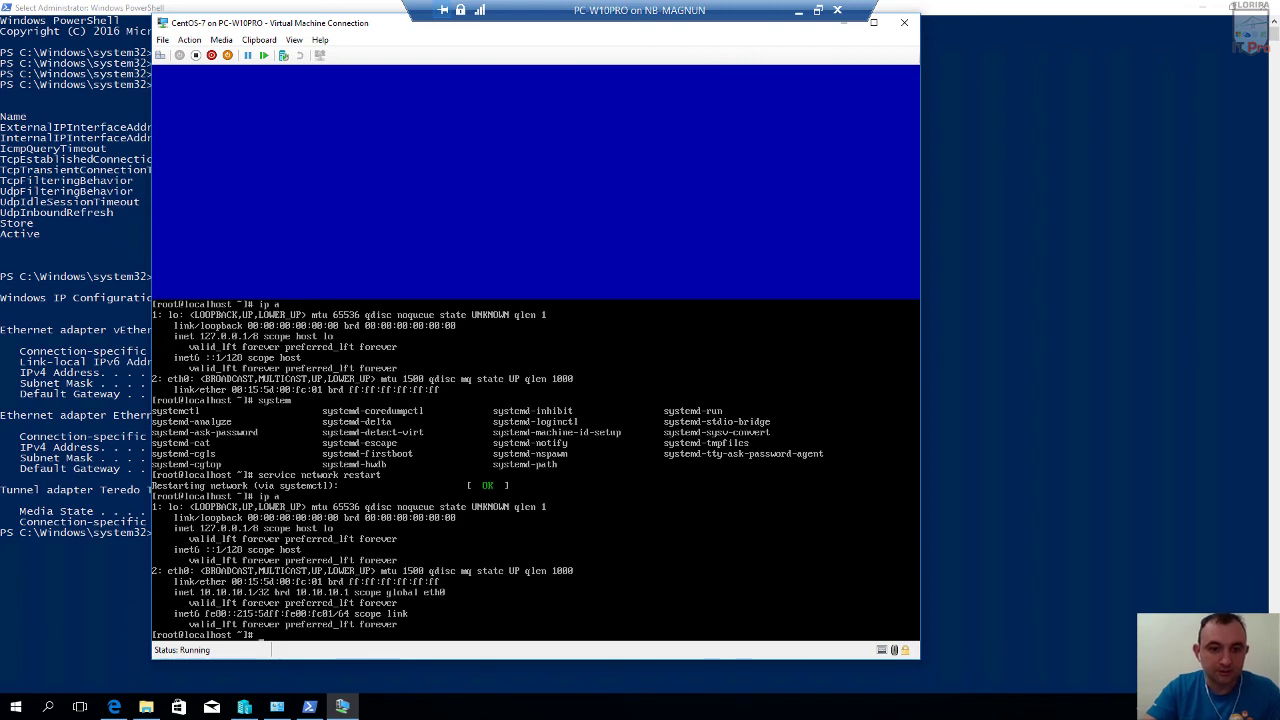
Recheck the host's ipconfig output in PowerShell and test internet access from the CentOS-7 machine with a ping to 8.8.8.8.
left_click(118, 636)
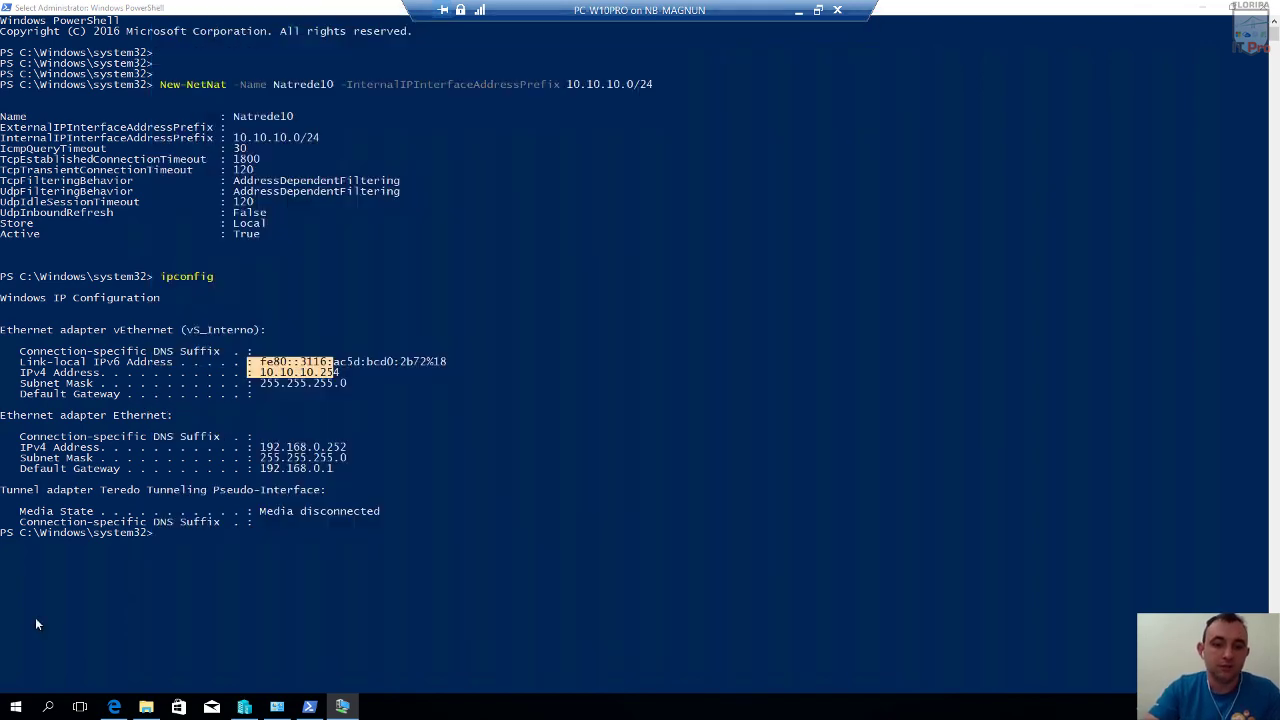
key("alt+Tab")
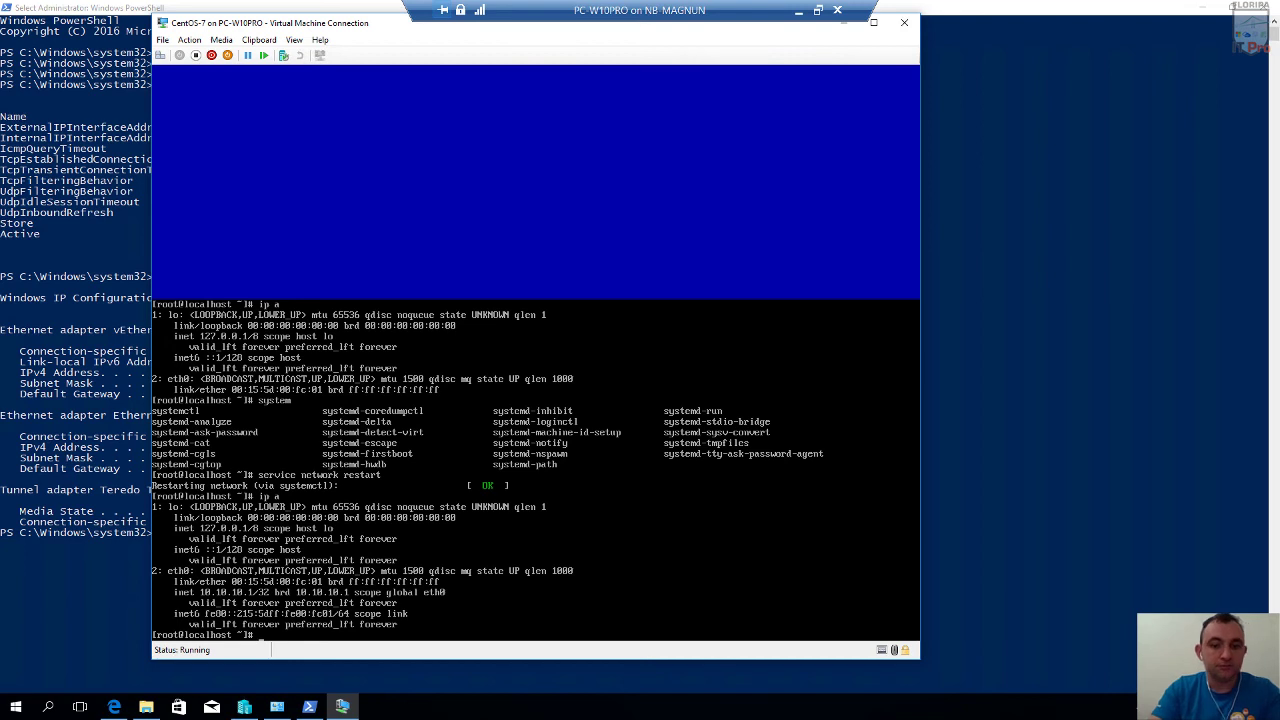
type("ping ")
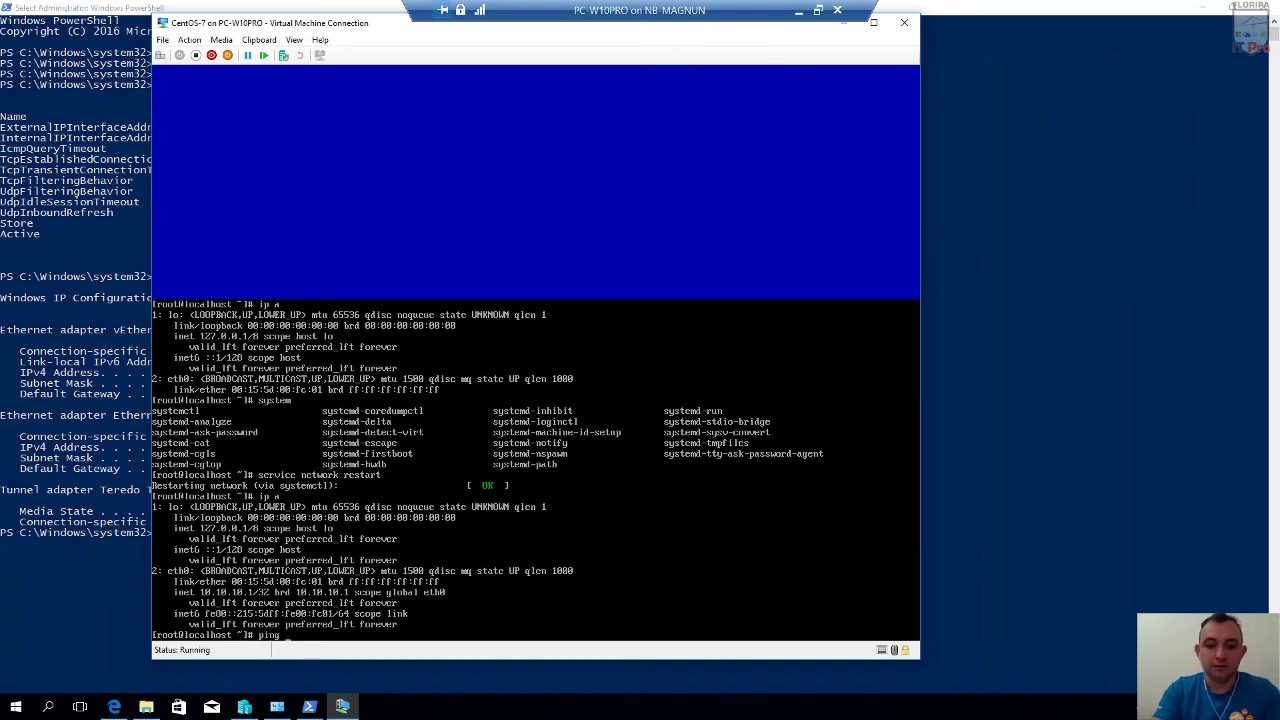
type("8.8.8.8")
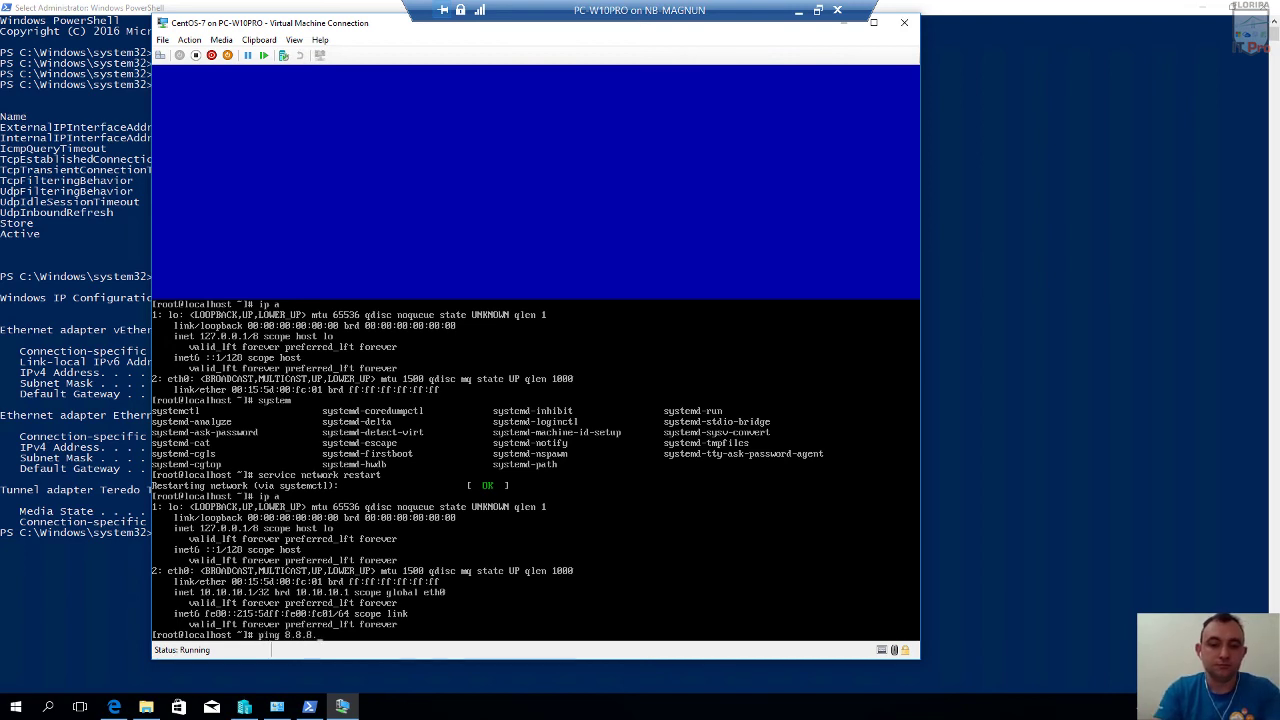
key("Return")
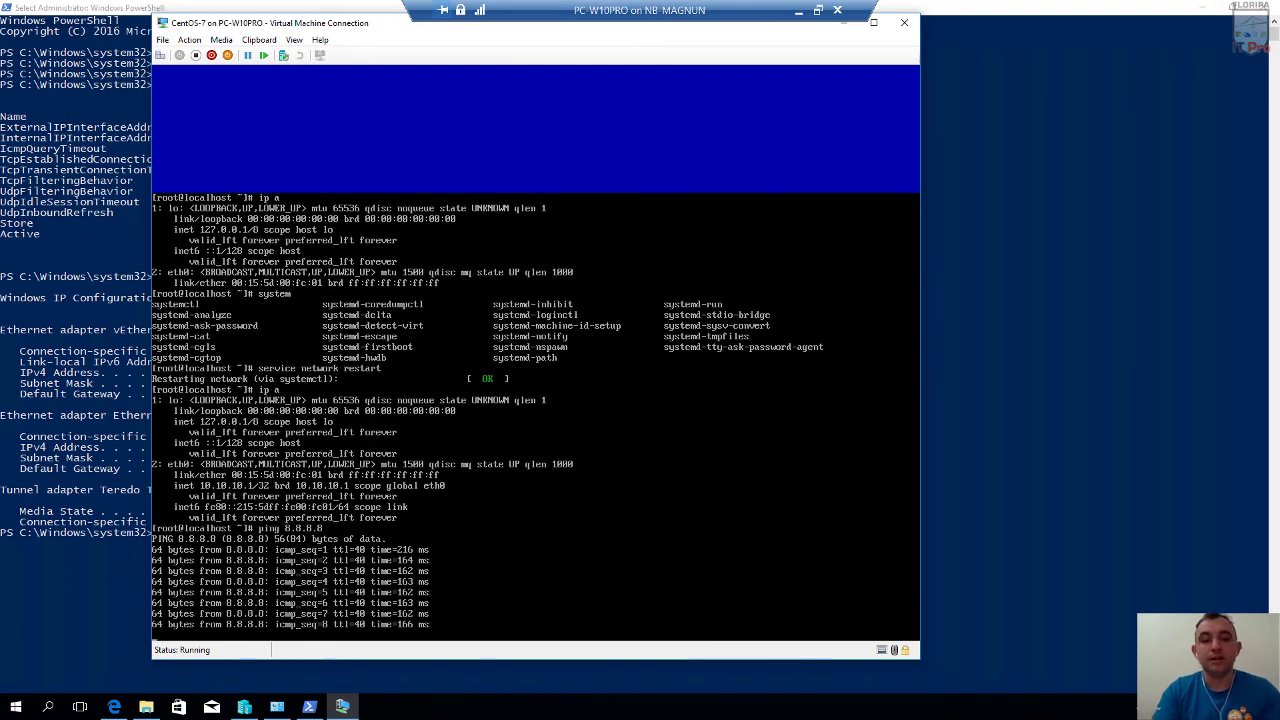
key("ctrl+c")
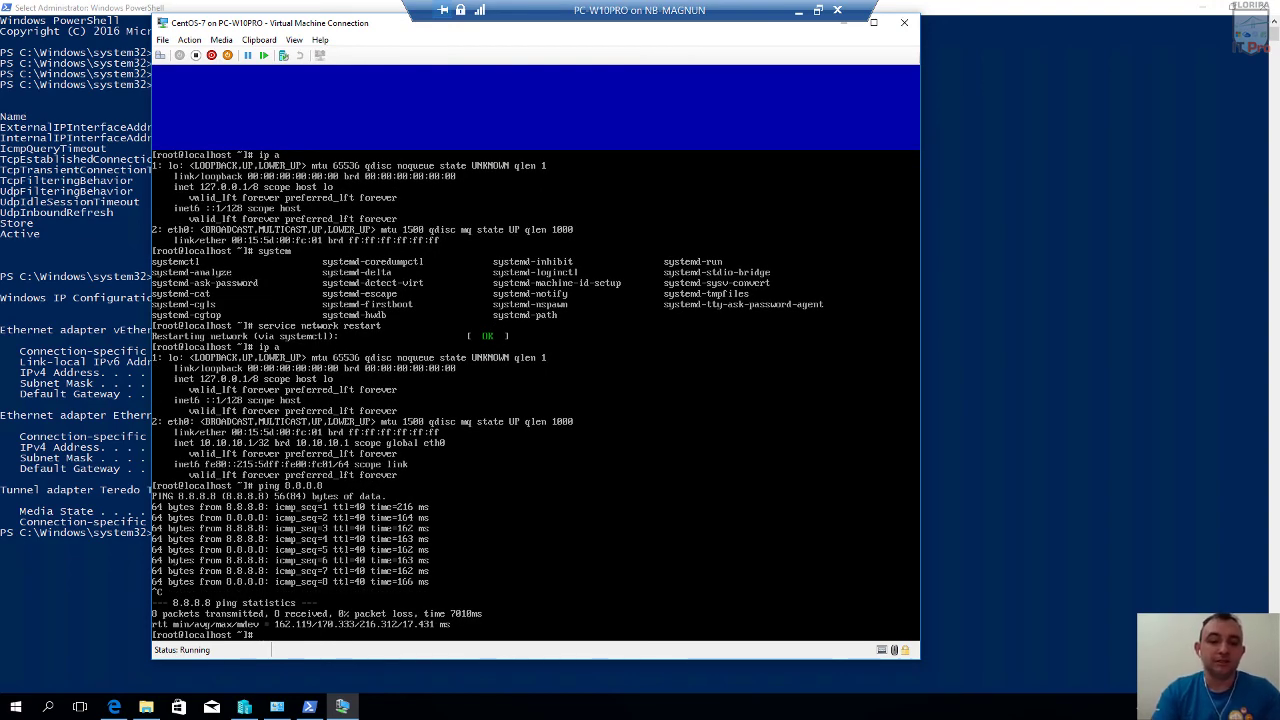
type("traceroute")
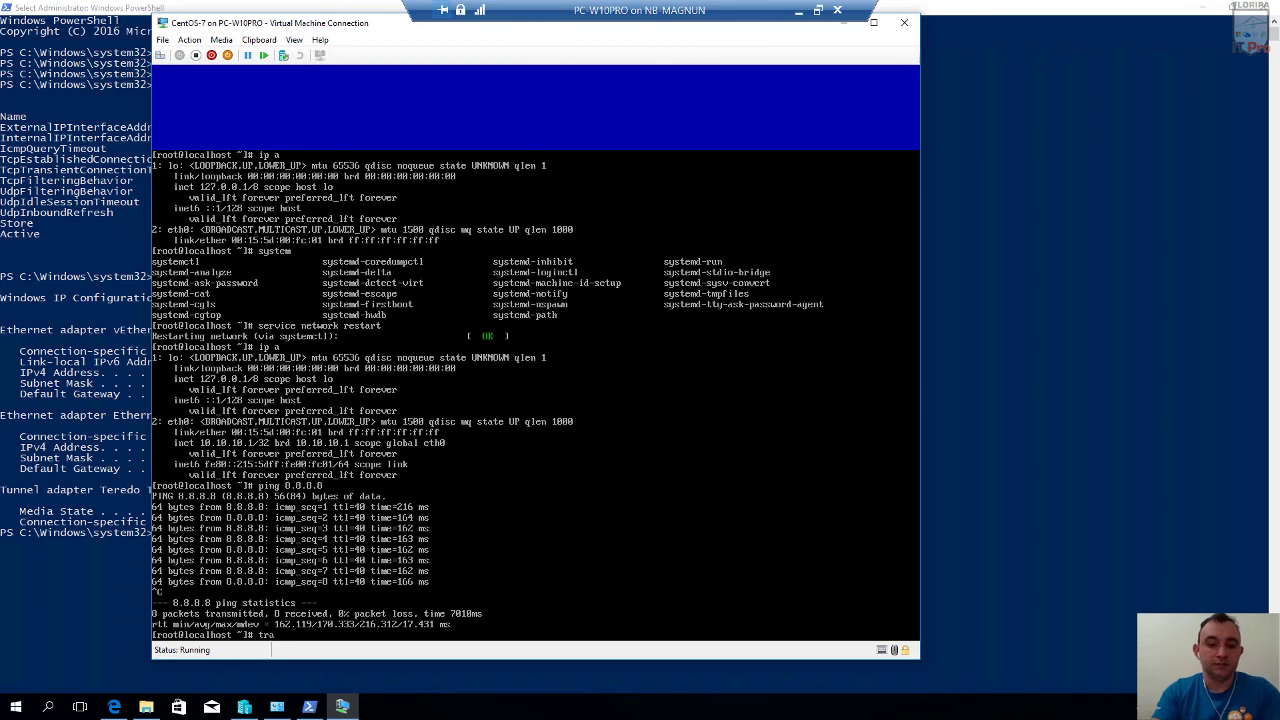
key("Return")
type("traceroute www.")
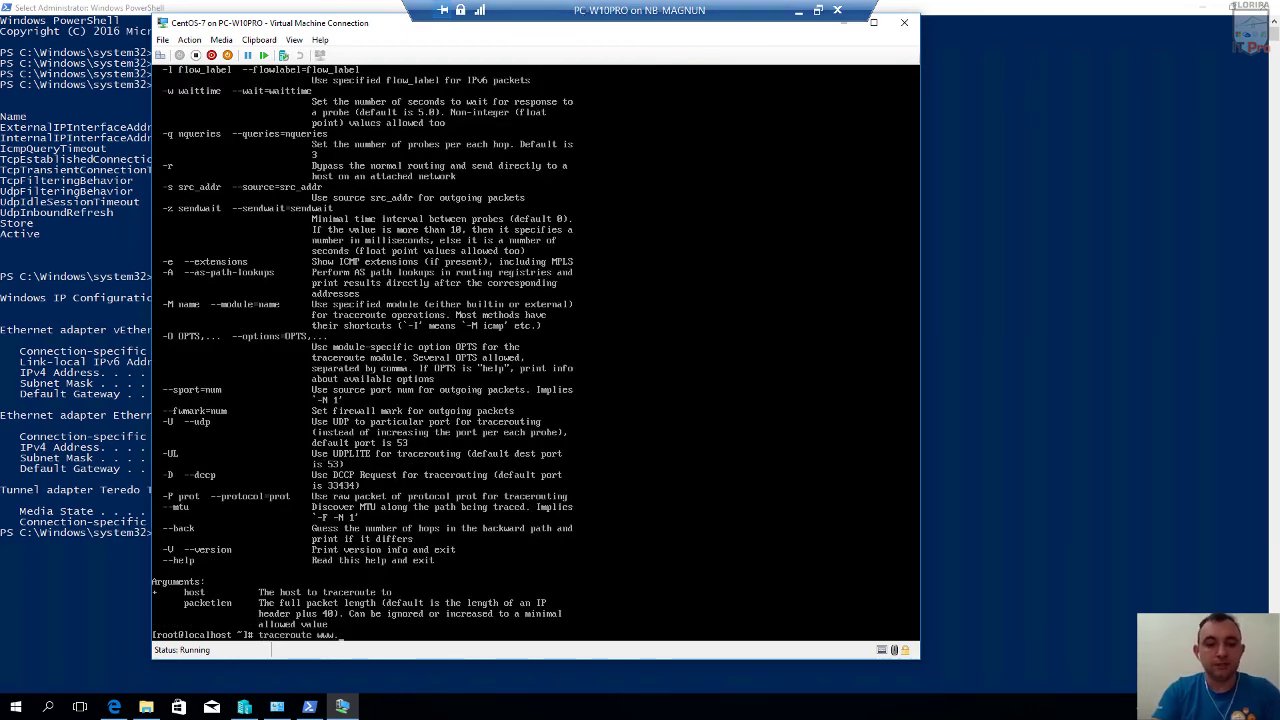
type("google.com.br")
key("Return")
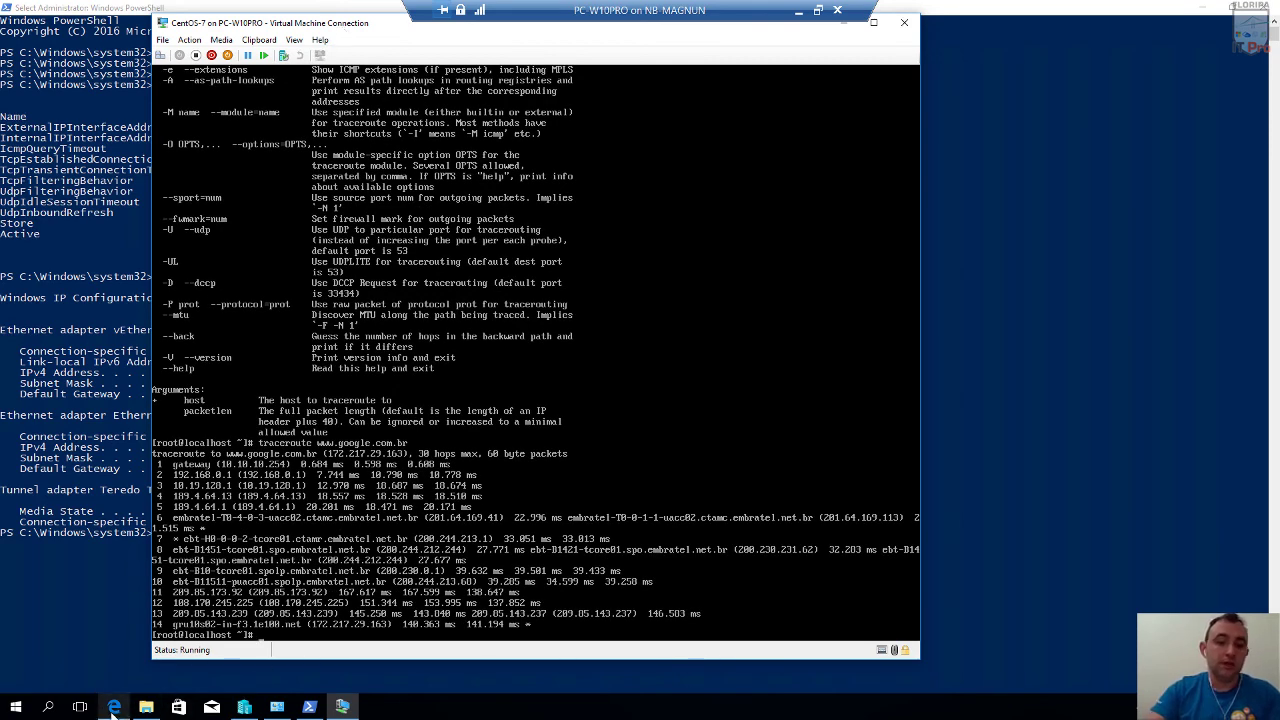
Switch to Microsoft Edge and highlight the Google search query "linux integration services hyper-v".
left_click(114, 707)
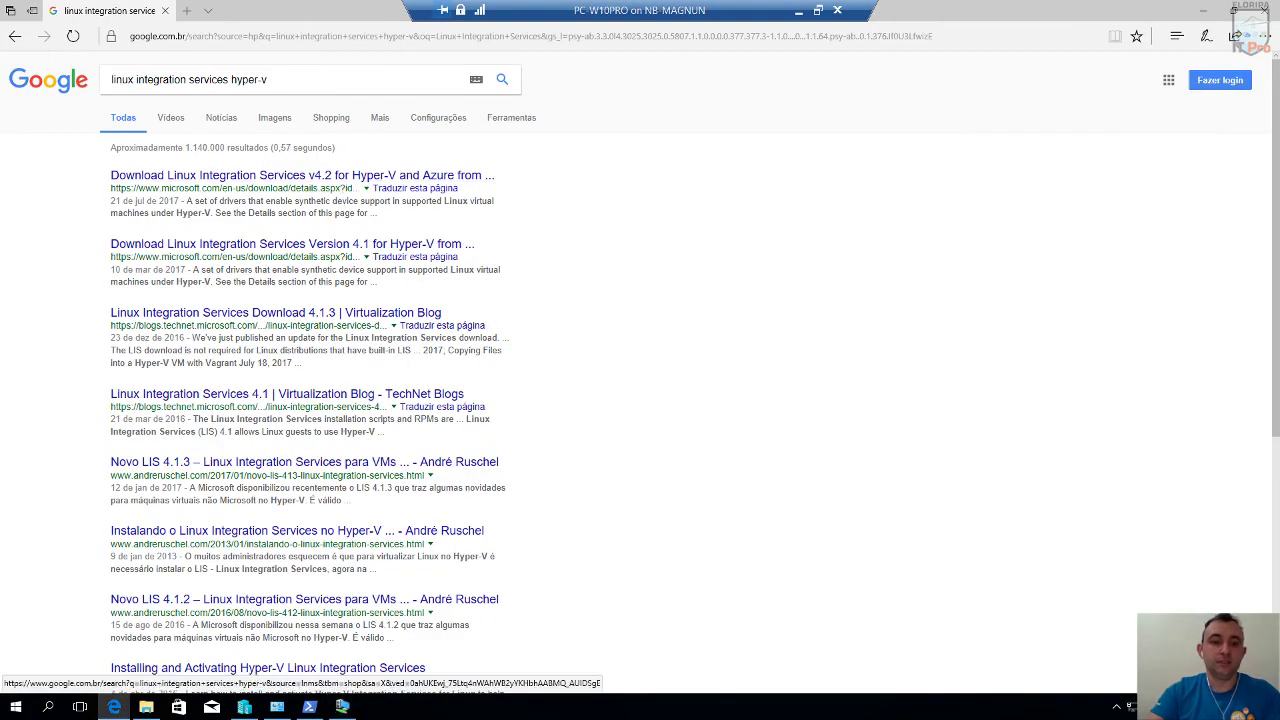
left_click_drag(280, 80, 100, 78)
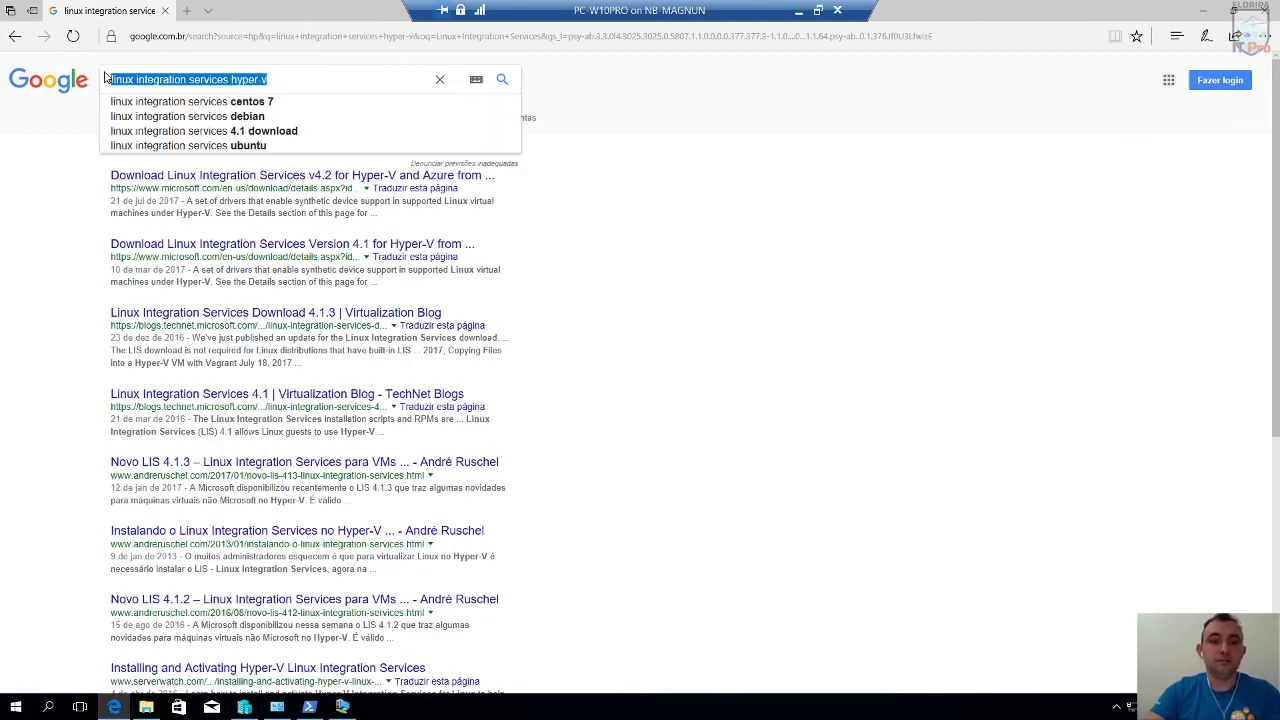
left_click(262, 84)
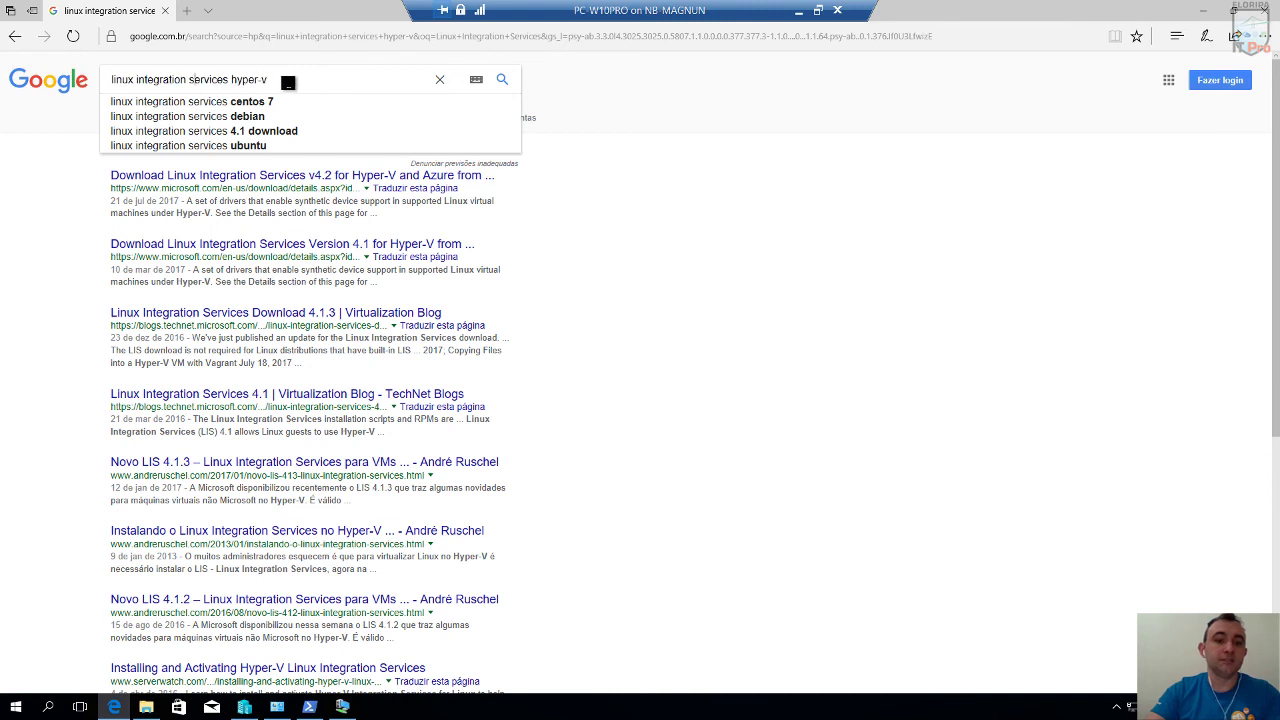
Open the Linux Integration Services v4.2 download page and locate the LinuxIC-4.2.2-2 image in the Hyper-V folder in File Explorer.
left_click(270, 182)
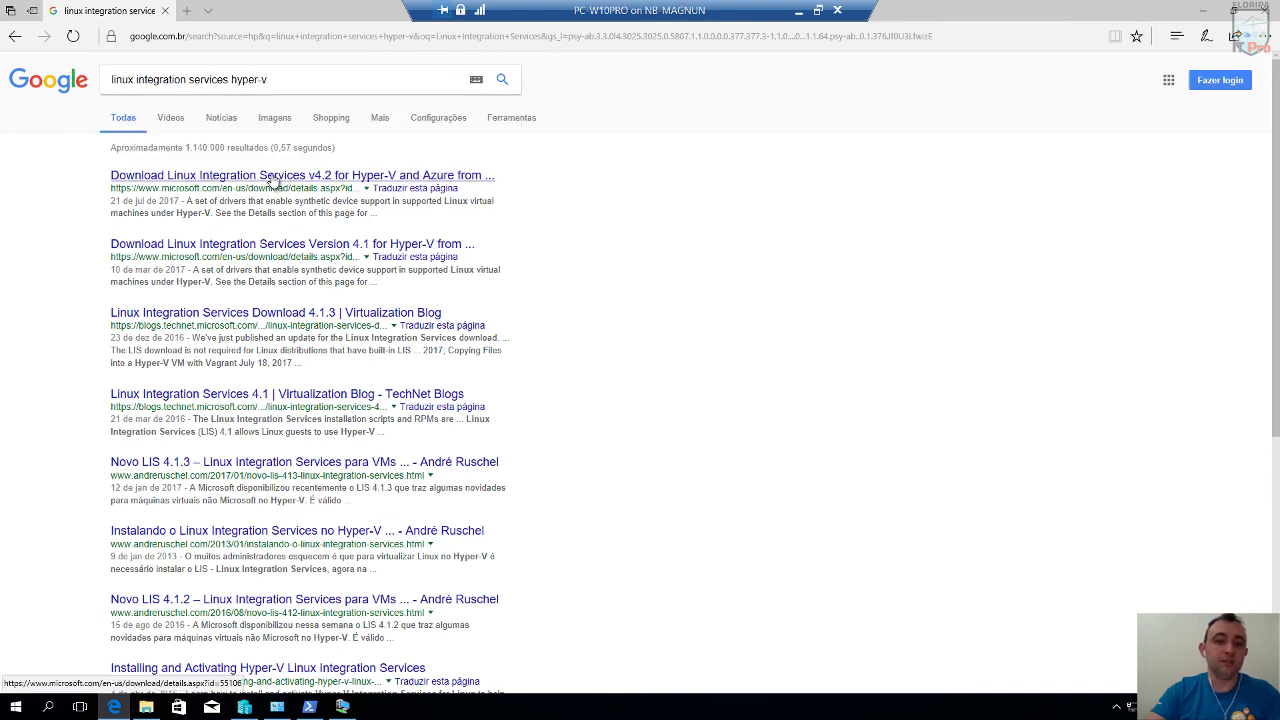
left_click(345, 176)
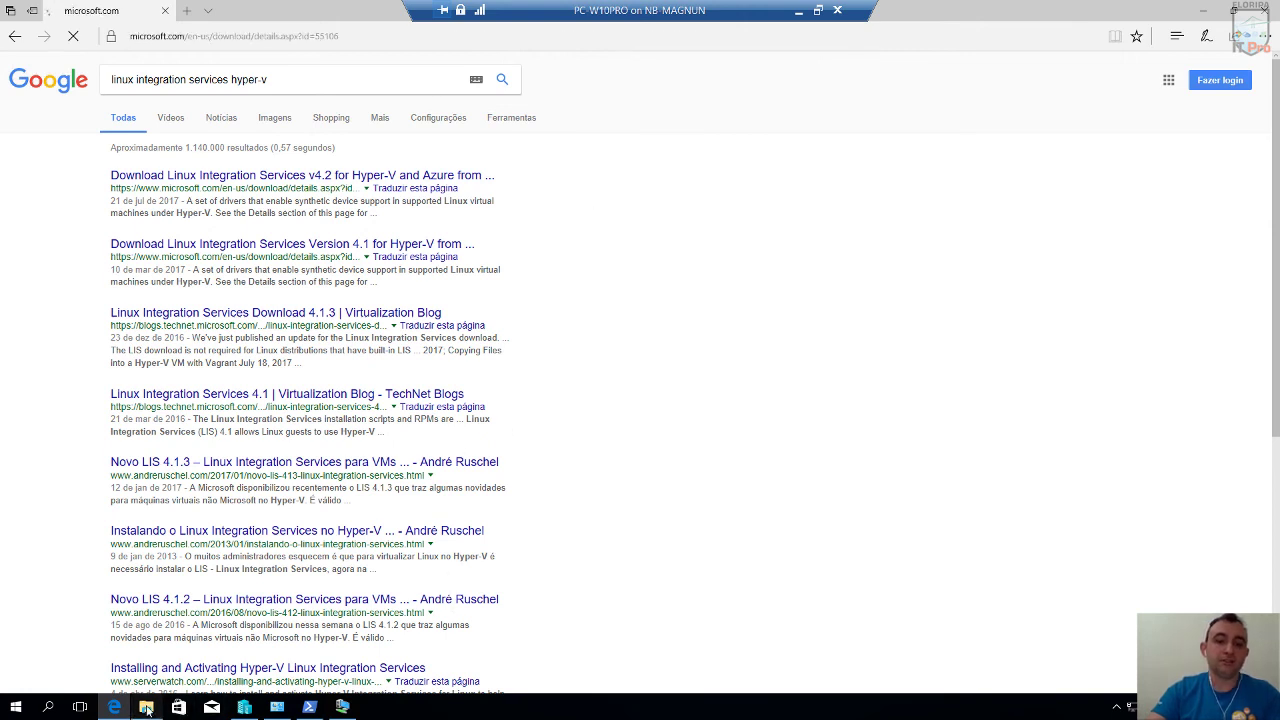
left_click(146, 707)
left_click(471, 291)
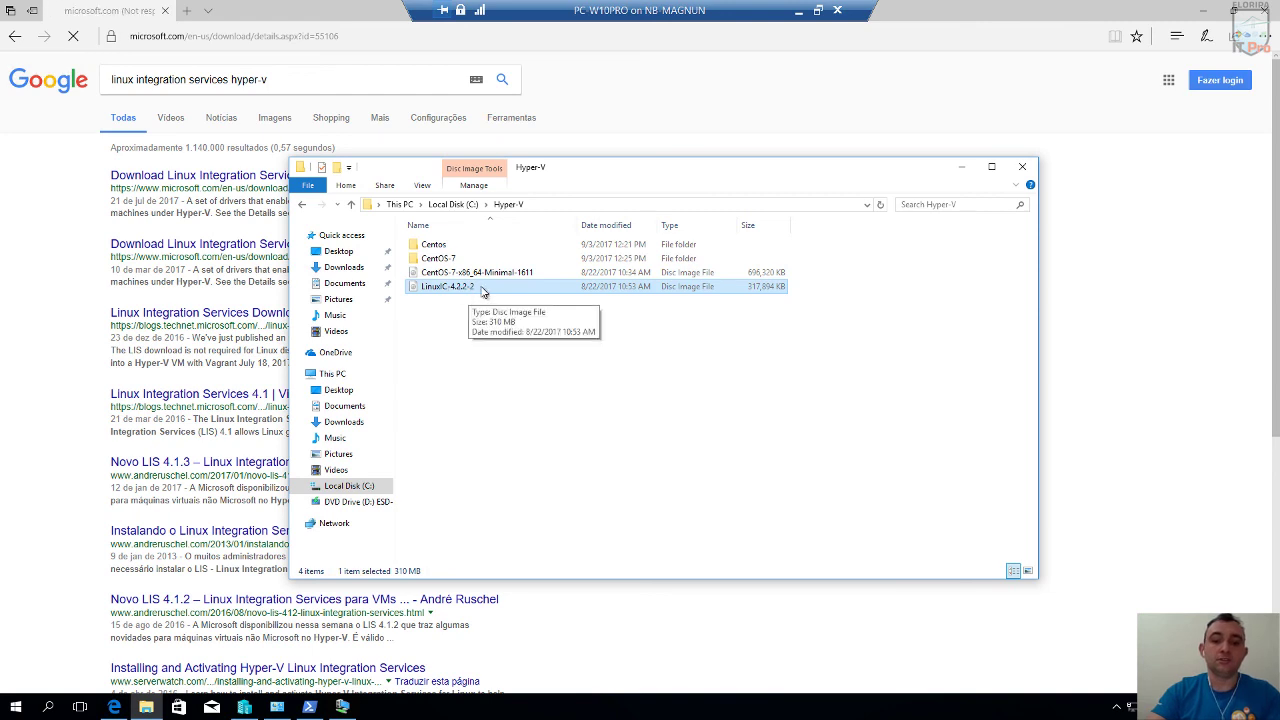
left_click(961, 167)
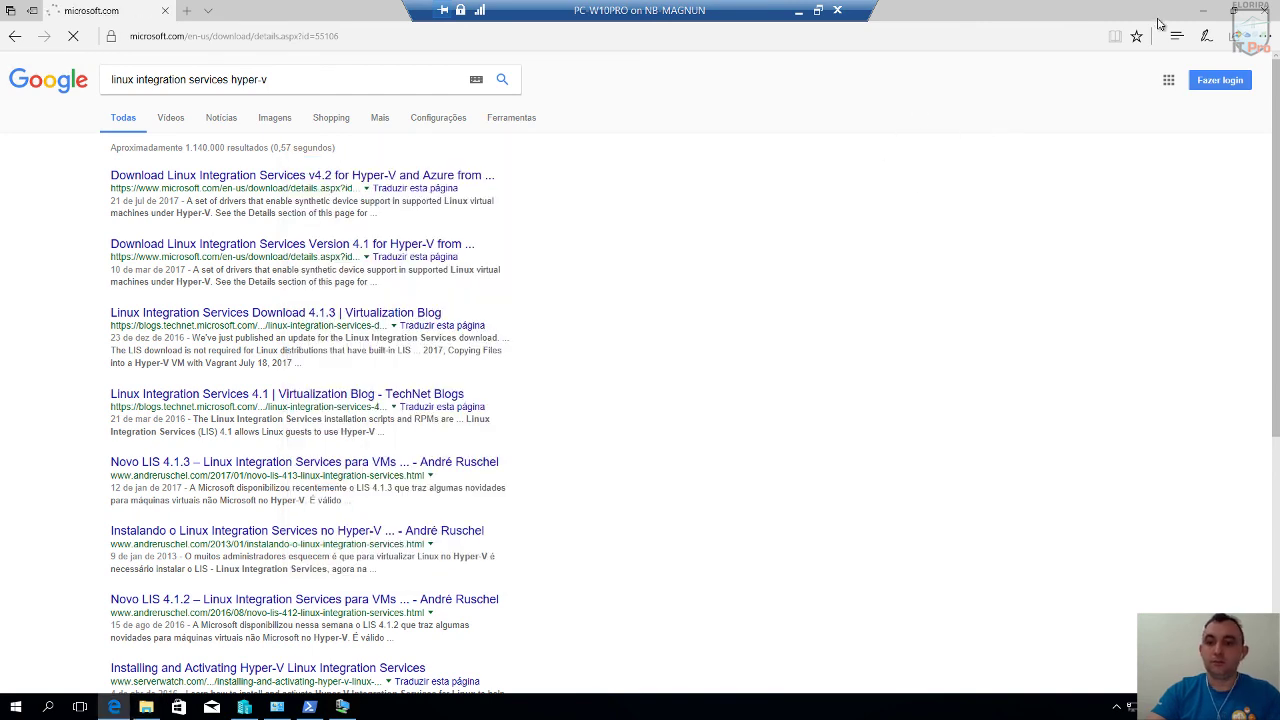
Switch to the CentOS-7 console and insert the LinuxIC-4.2.2-2 disc image from C:\Hyper-V into its DVD drive.
key("alt+Tab")
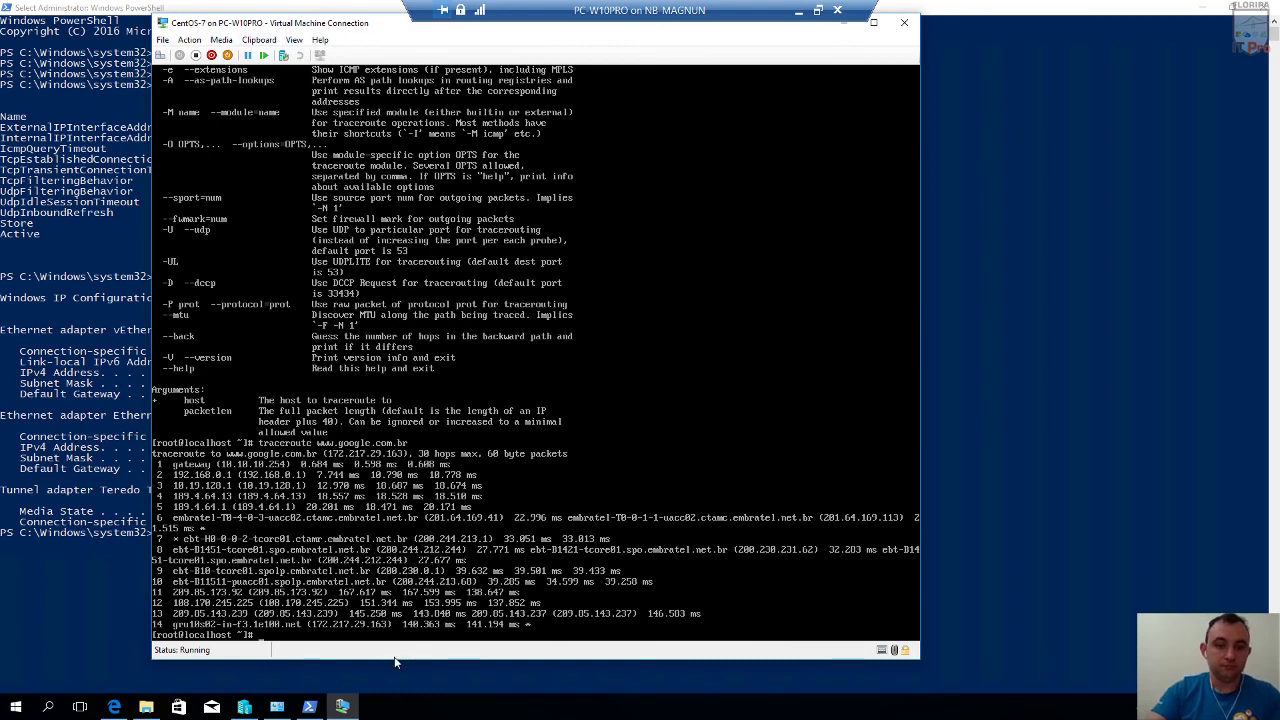
left_click(188, 42)
mouse_move(215, 44)
mouse_move(250, 57)
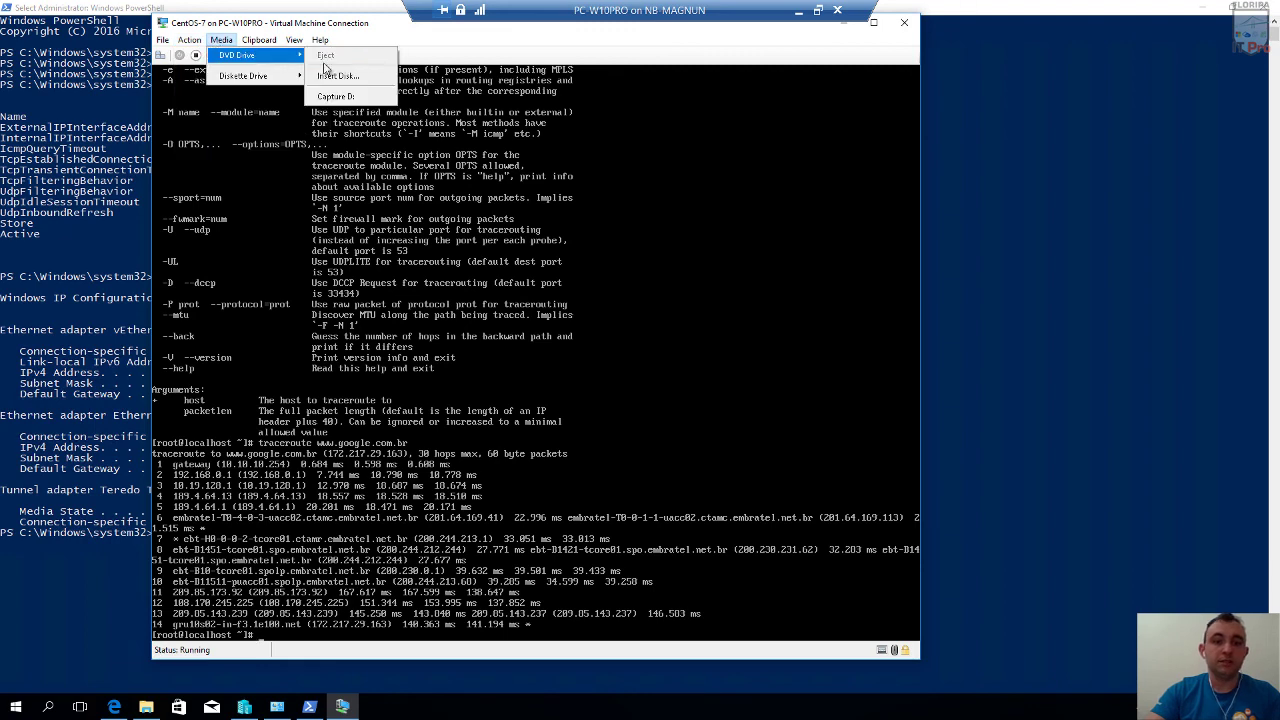
left_click(354, 80)
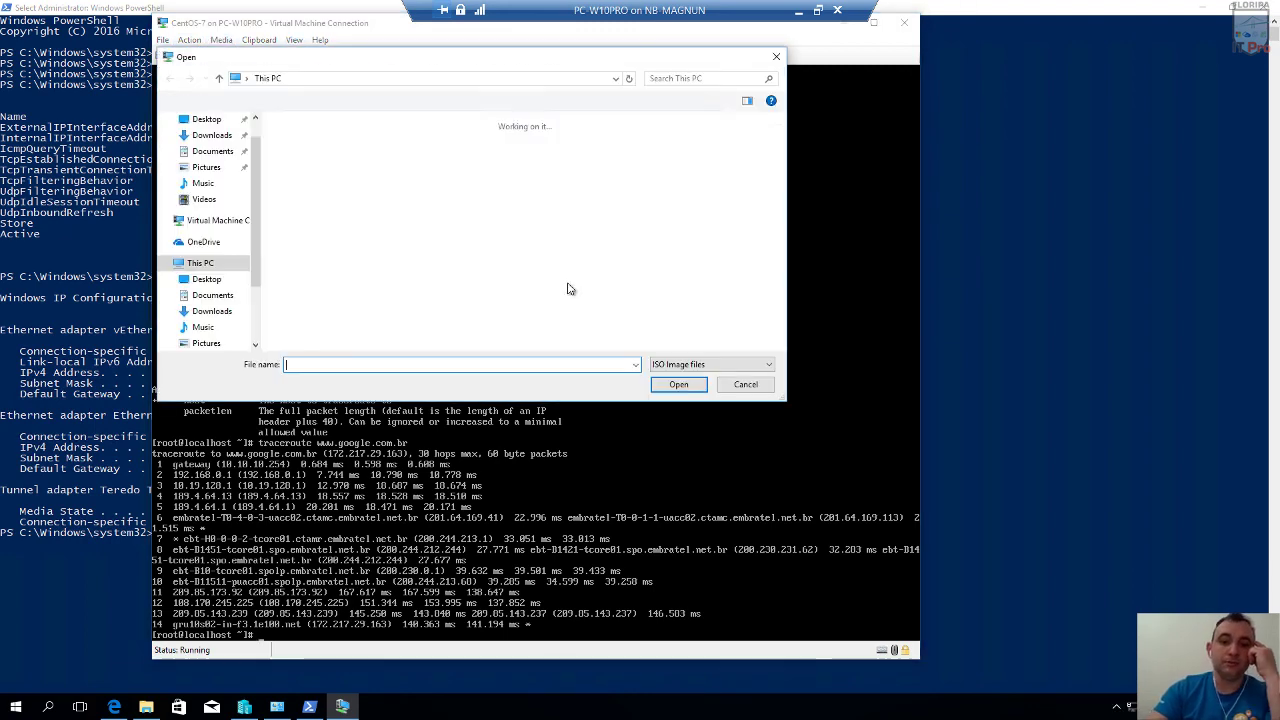
double_click(360, 253)
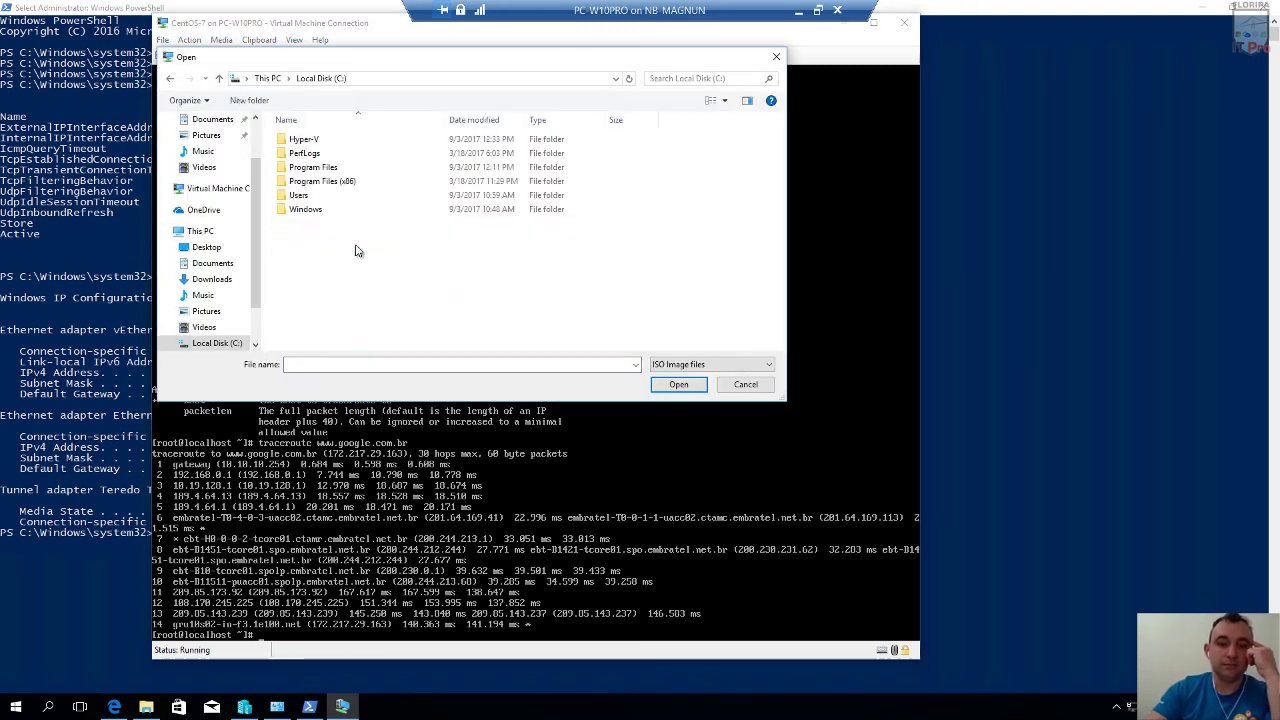
double_click(305, 141)
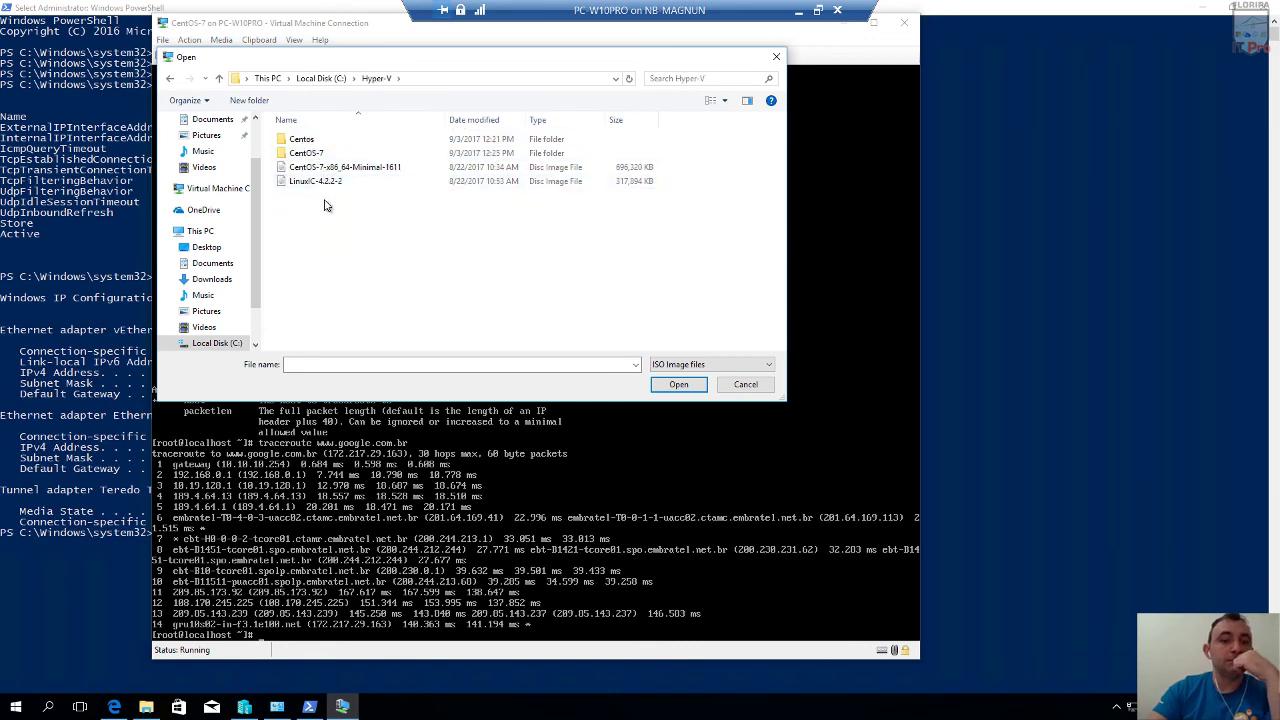
double_click(334, 183)
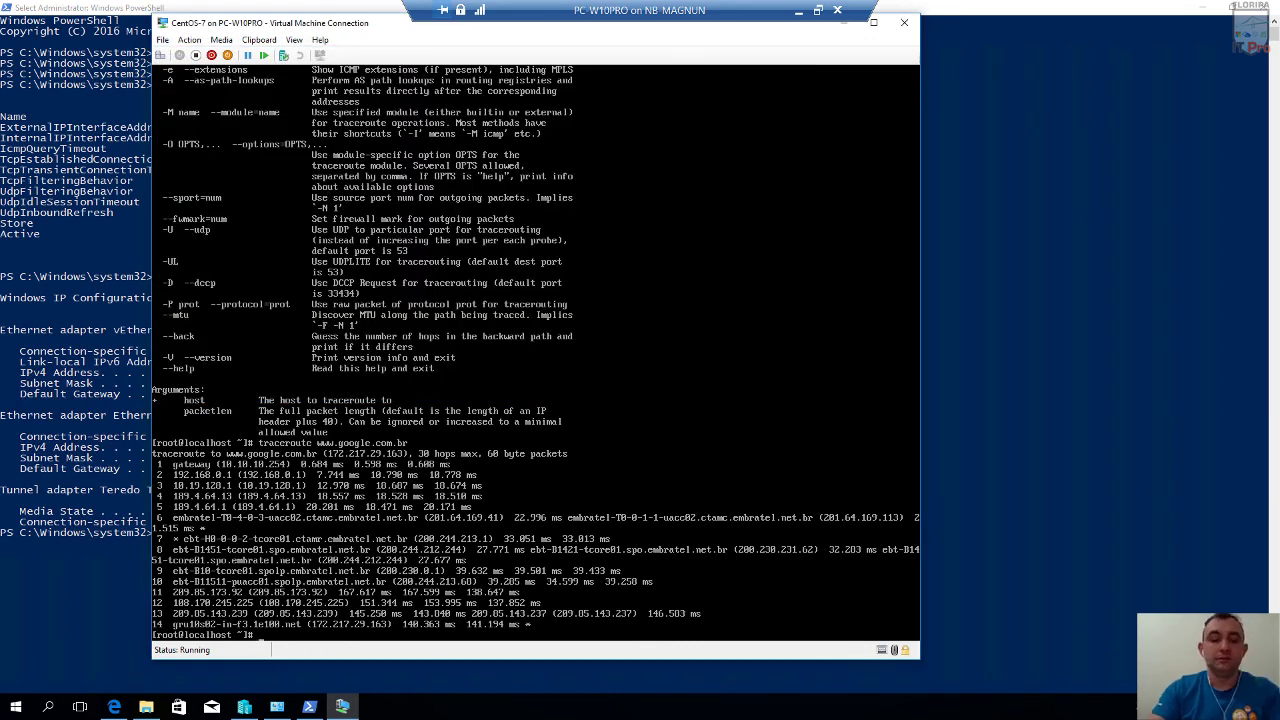
Clear the CentOS-7 terminal screen with the clear command.
key("Return")
key("Return")
key("Return")
key("Return")
key("Return")
type("cl")
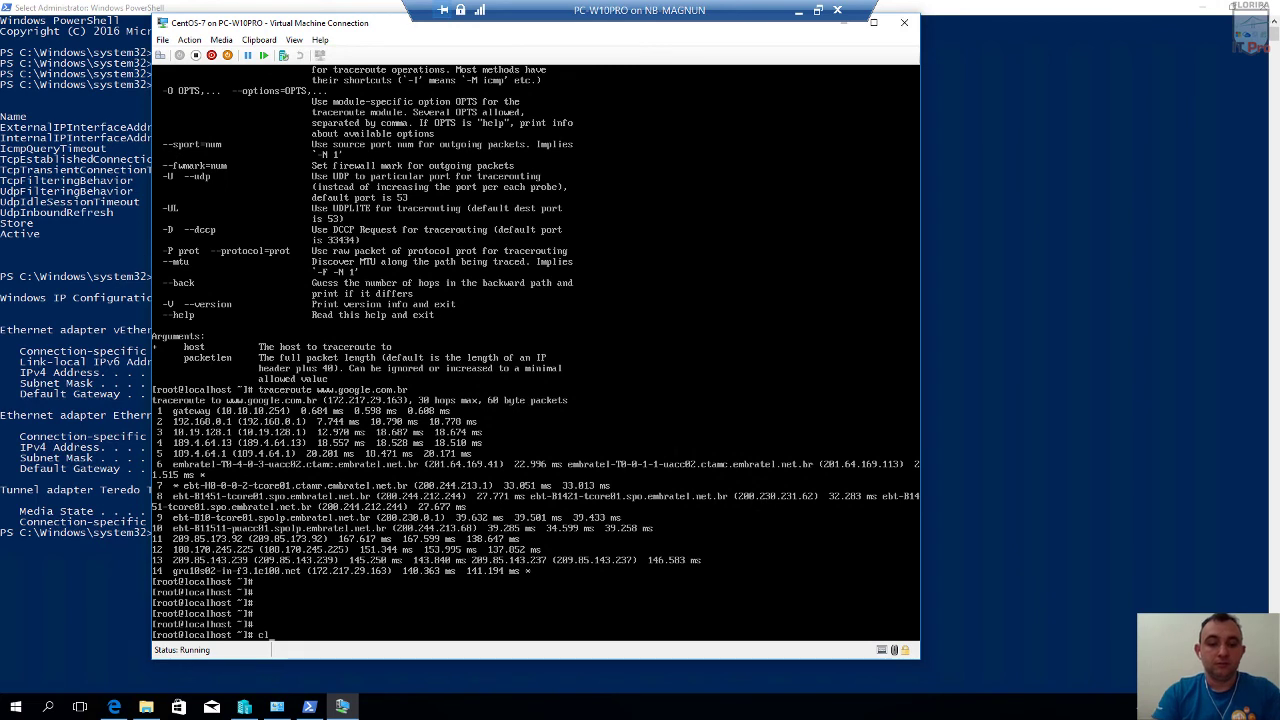
type("ear")
key("Return")
key("Return")
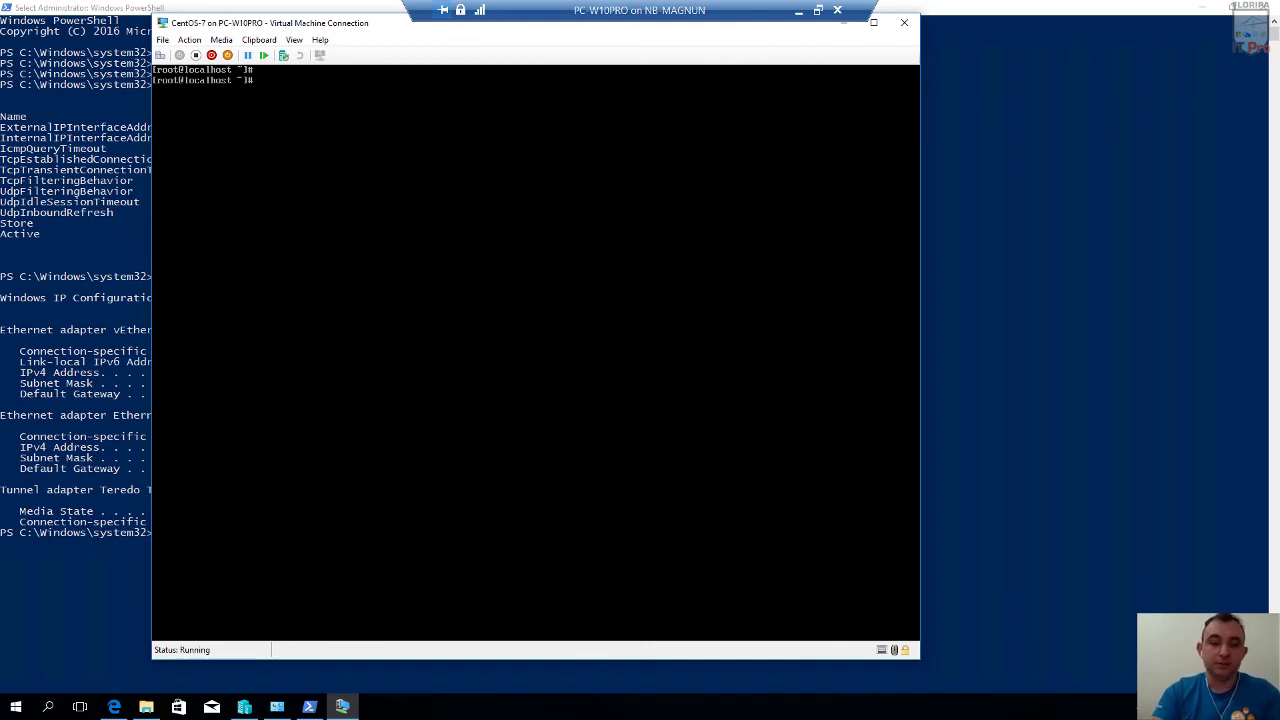
Try to mount the CD-ROM device by running mnt /dev/cdrom /mnt/.
type("nmt ")
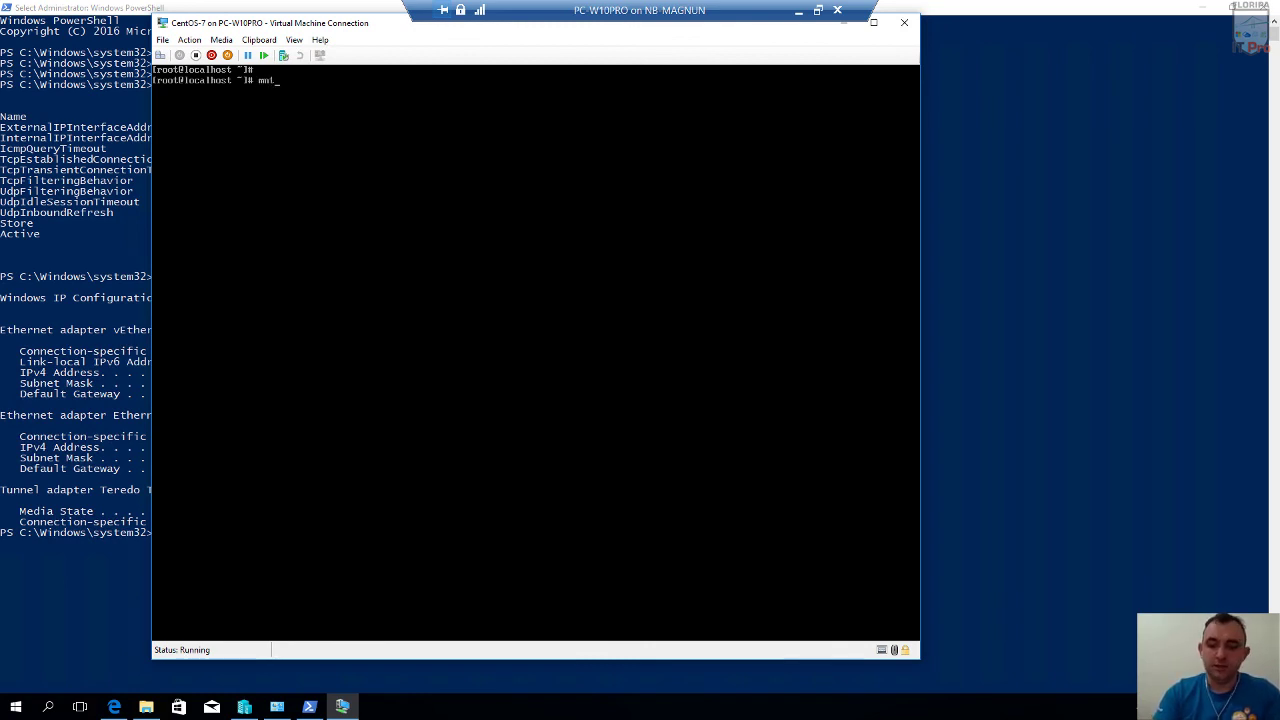
type("/d")
key("Tab")
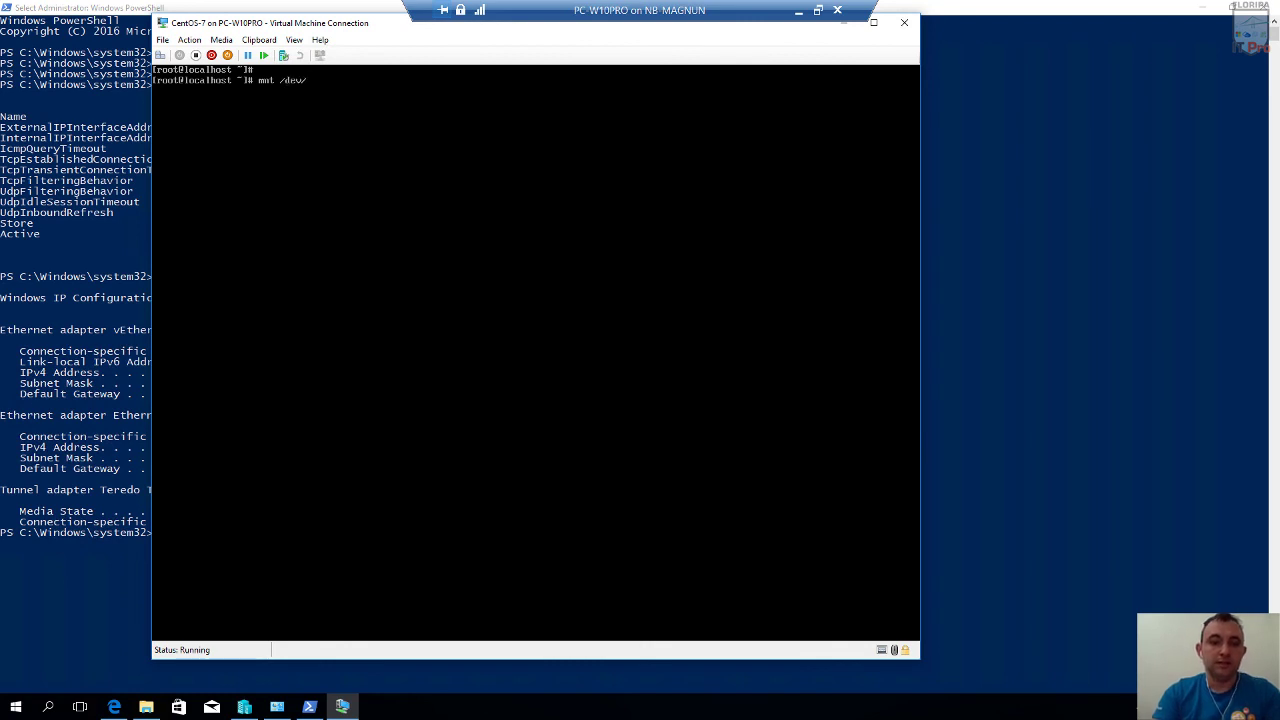
type("c")
key("Tab")
key("Tab")
key("Tab")
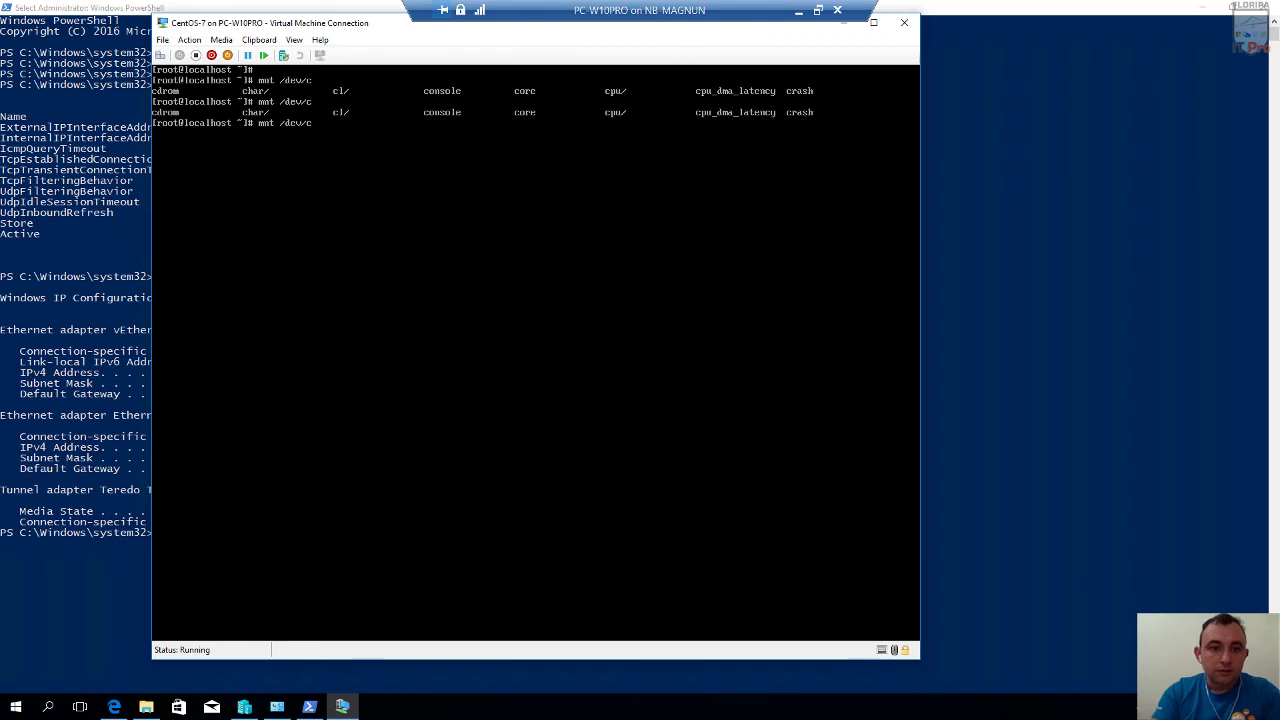
type("d")
key("Tab")
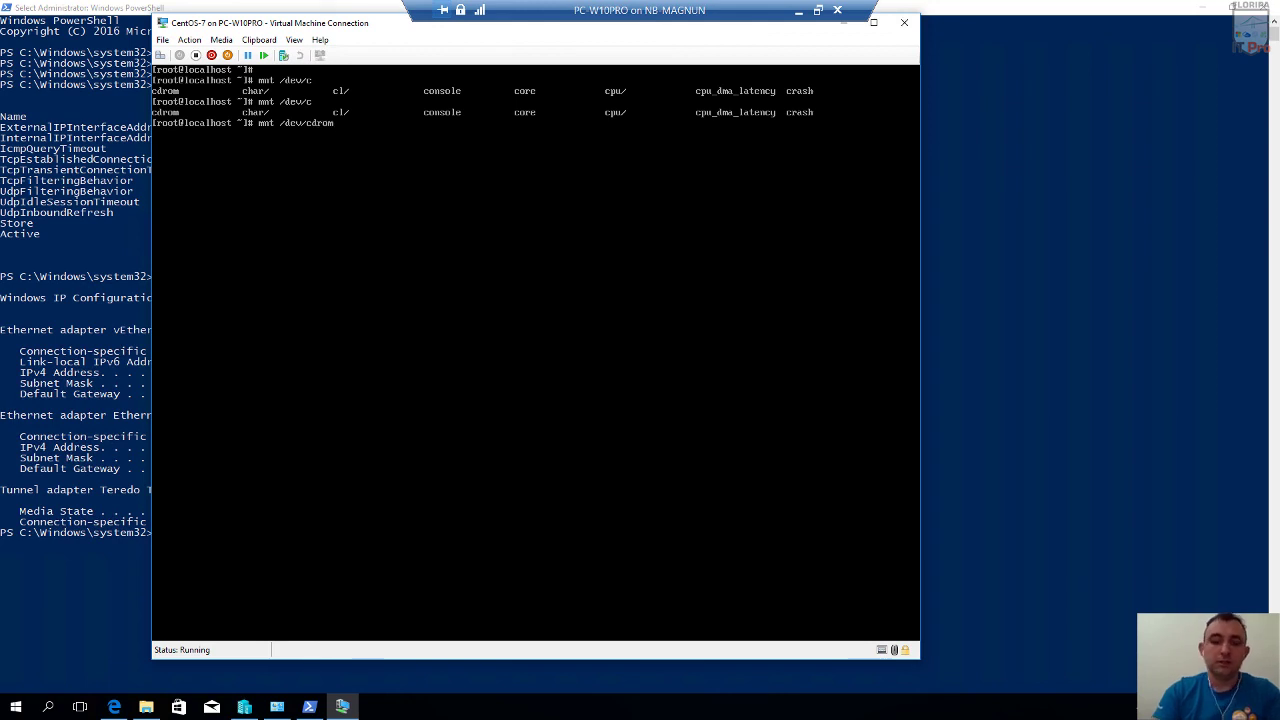
type("/mnt/")
key("Return")
Correct the previous command to mount /dev/cdrom /mnt/ and run it.
key("Up")
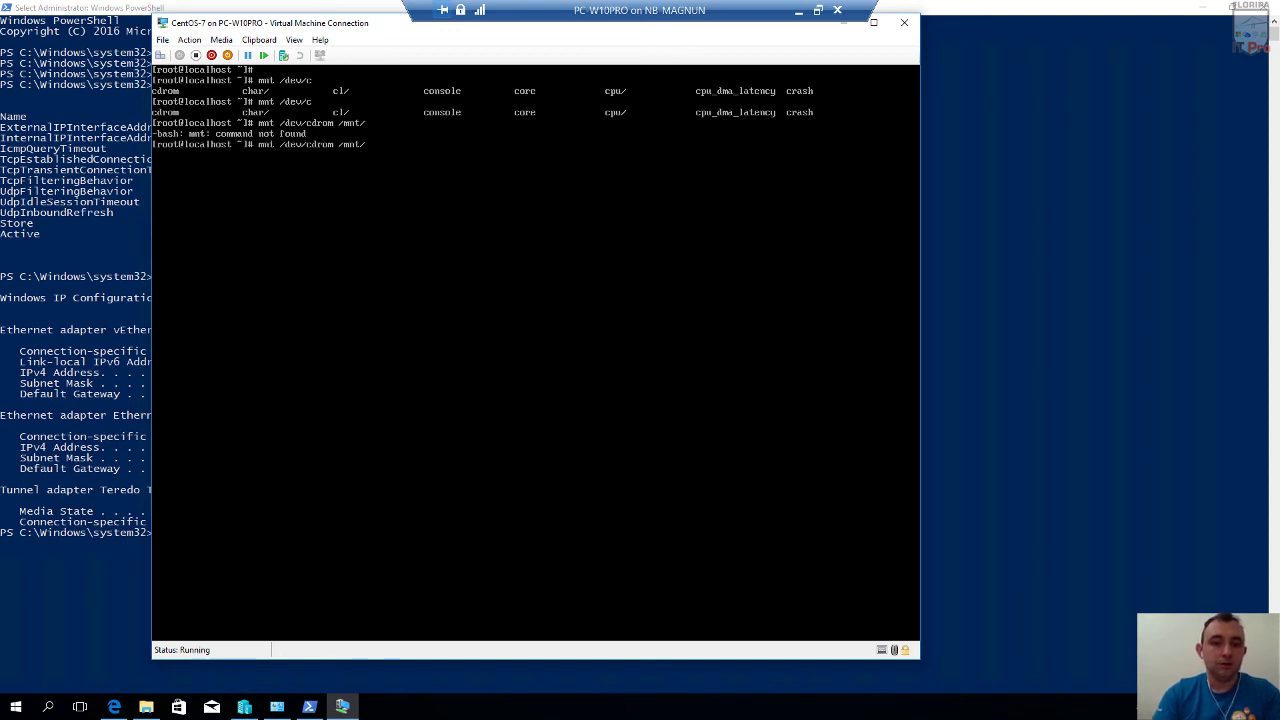
key("Left")
key("Left")
key("Left")
key("Left")
key("Left")
key("Left")
key("Left")
key("Left")
key("Left")
key("Left")
key("Left")
key("Left")
key("Left")
key("Left")
key("Left")
key("Left")
key("Left")
key("Left")
key("Left")
type("ou")
key("Return")
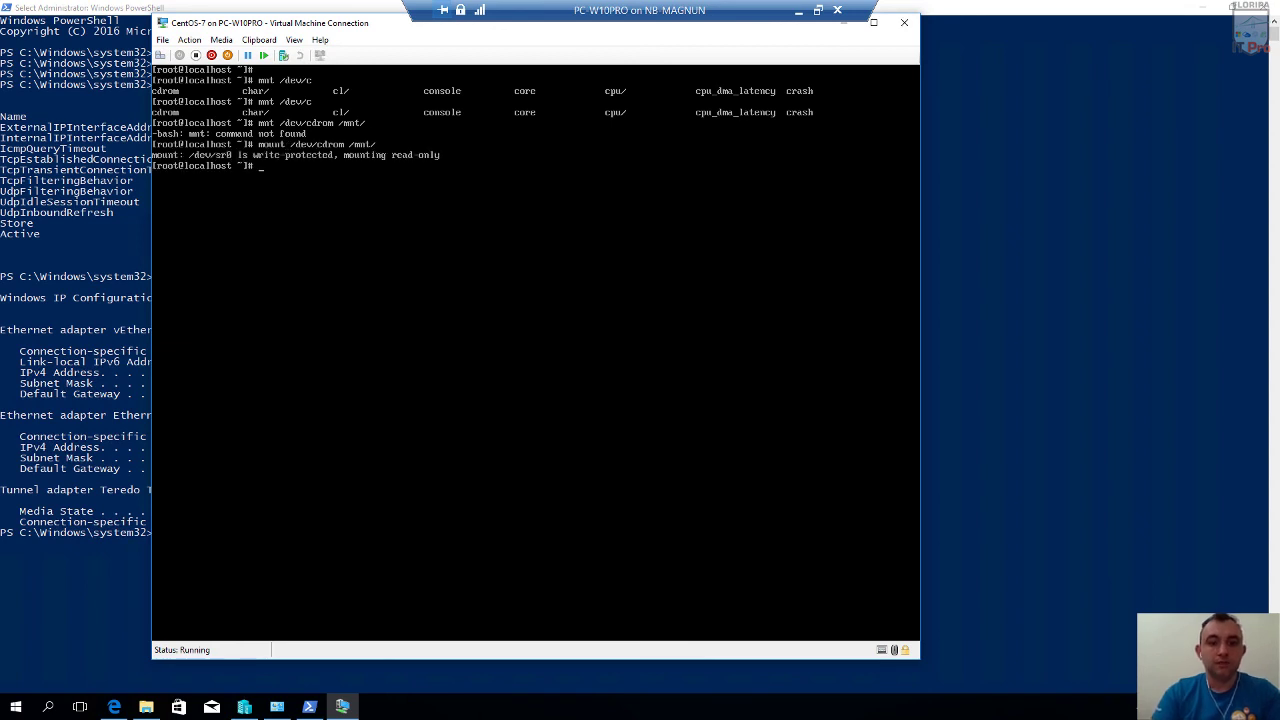
Change to the /mnt/ directory and list its contents.
type("cd")
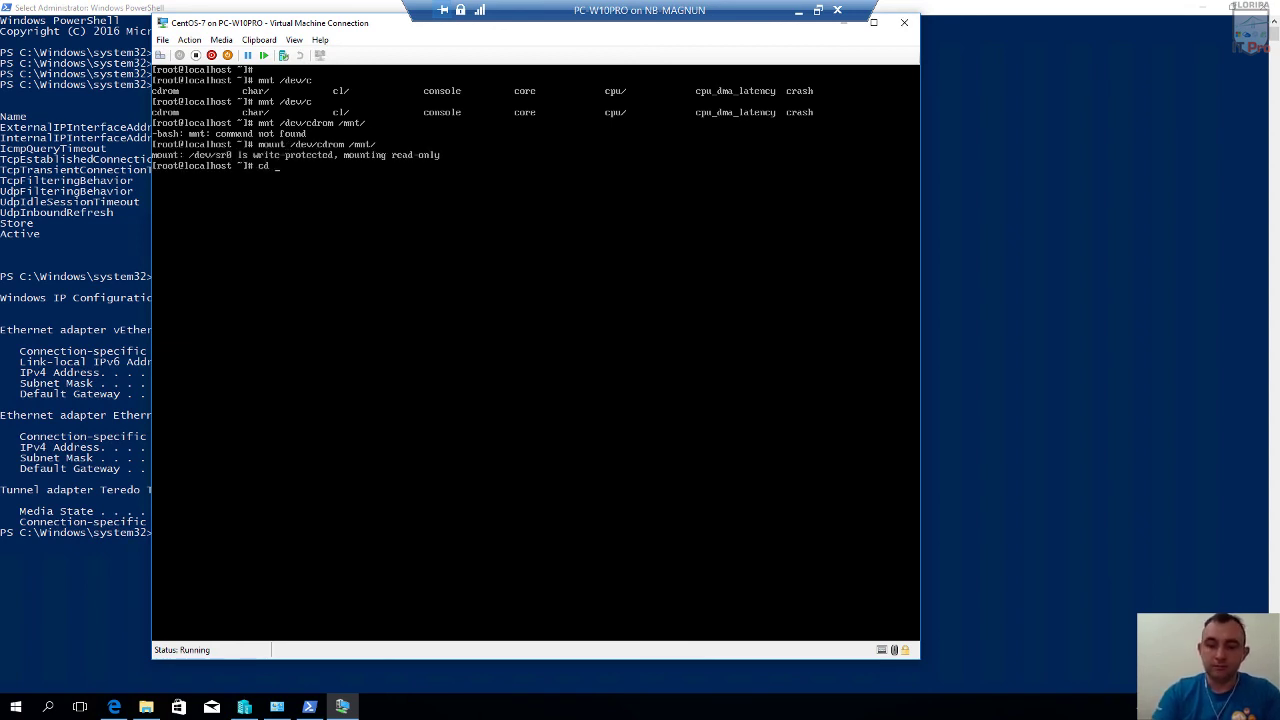
type(" /mn")
key("Tab")
key("Return")
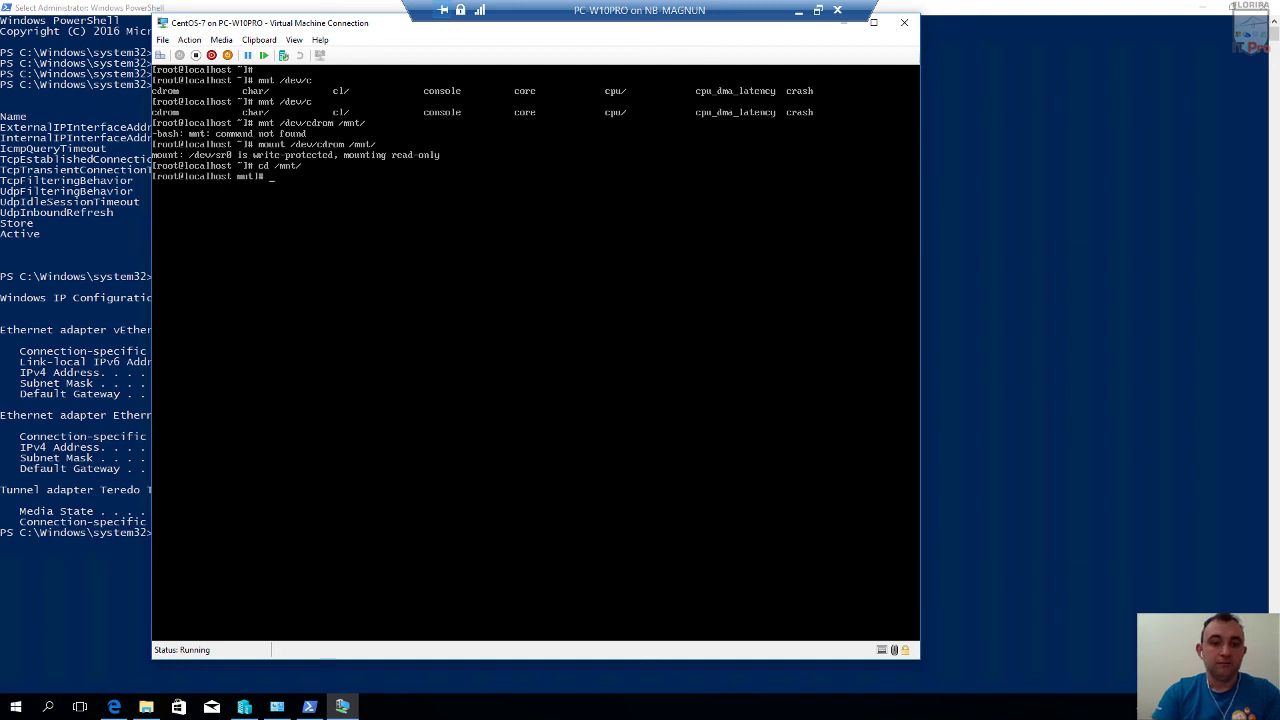
type("ls")
key("Return")
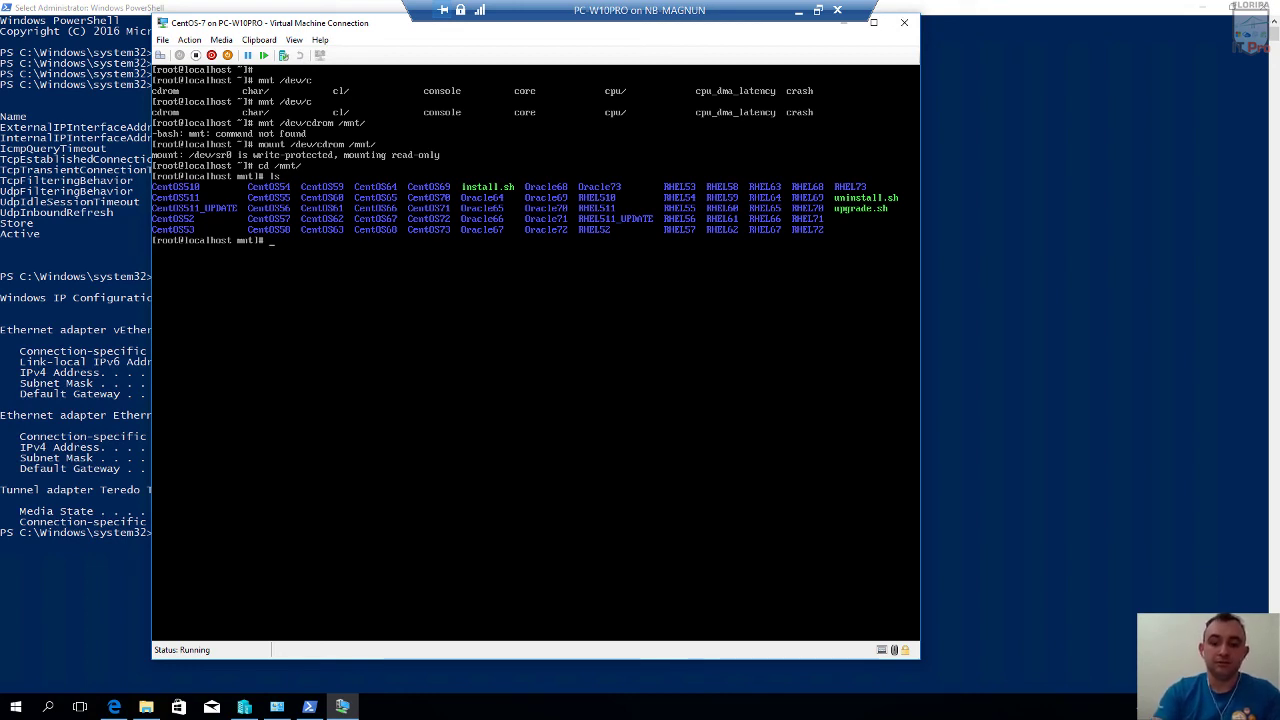
Enter the command ./install.sh at the prompt without running it.
type("./ins")
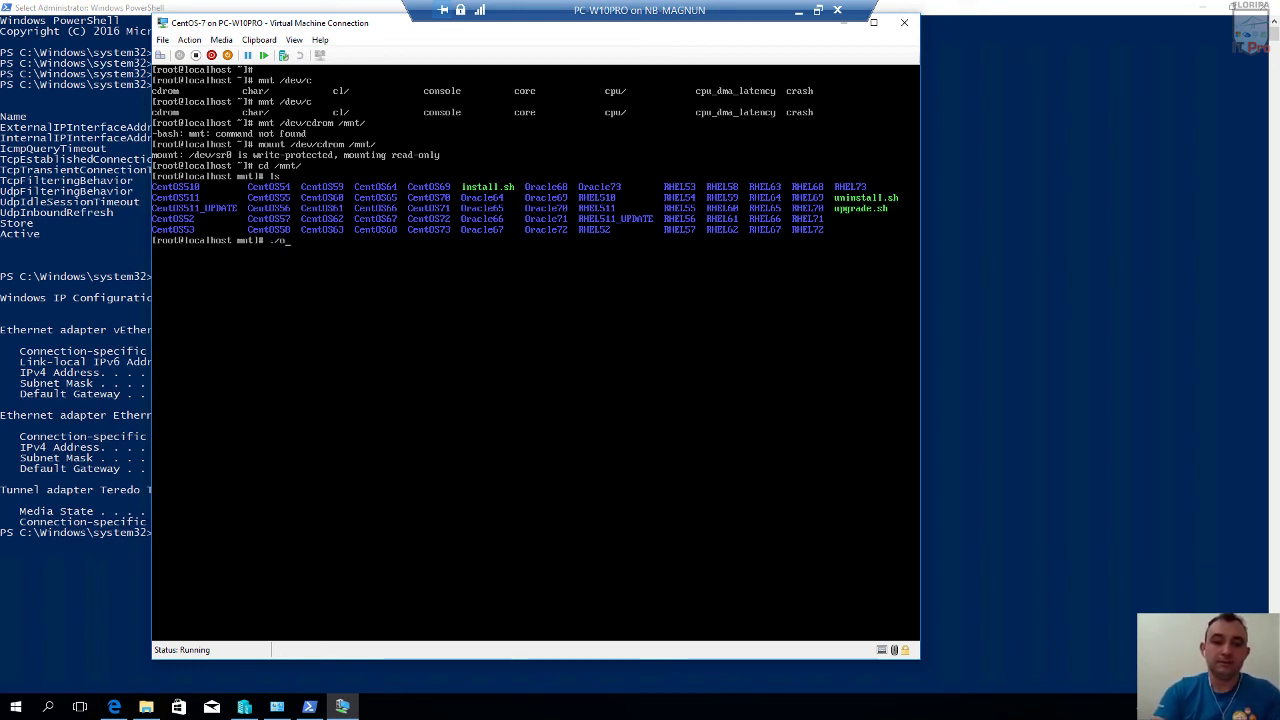
key("Tab")
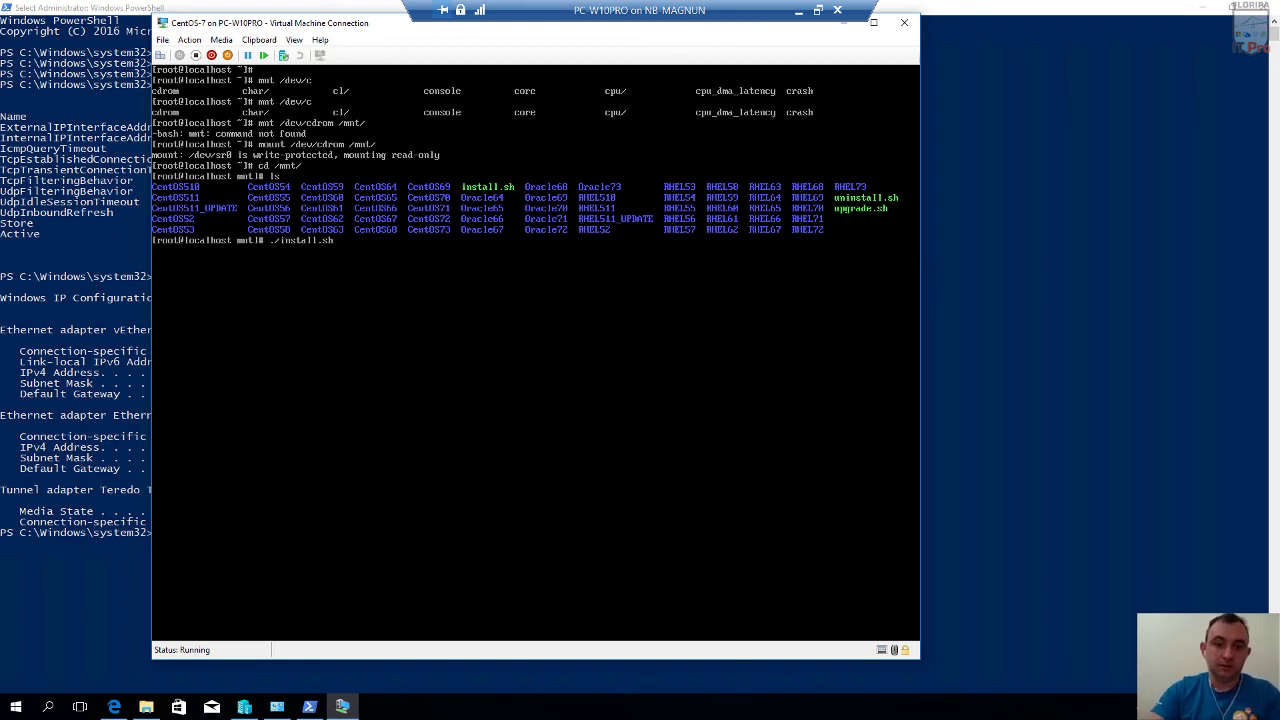
Switch to Hyper-V Manager and check the CentOS-7 machine's networking details for its IP addresses.
left_click(228, 710)
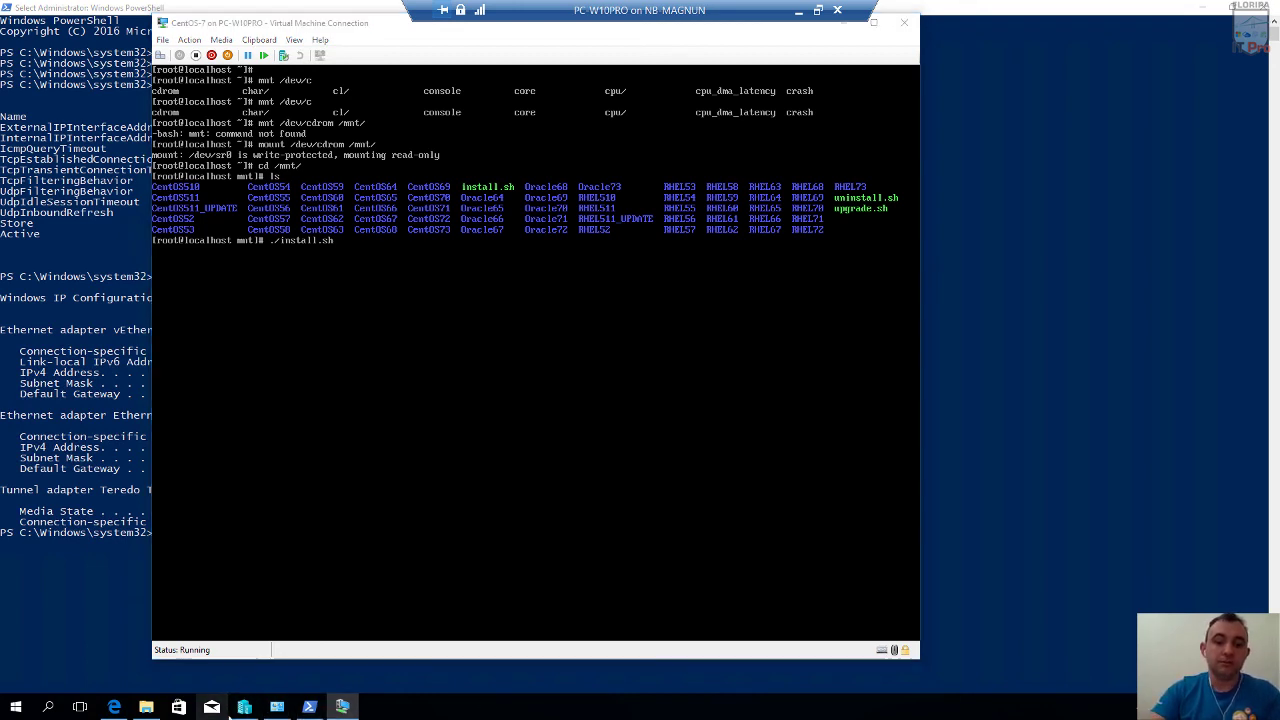
left_click(244, 707)
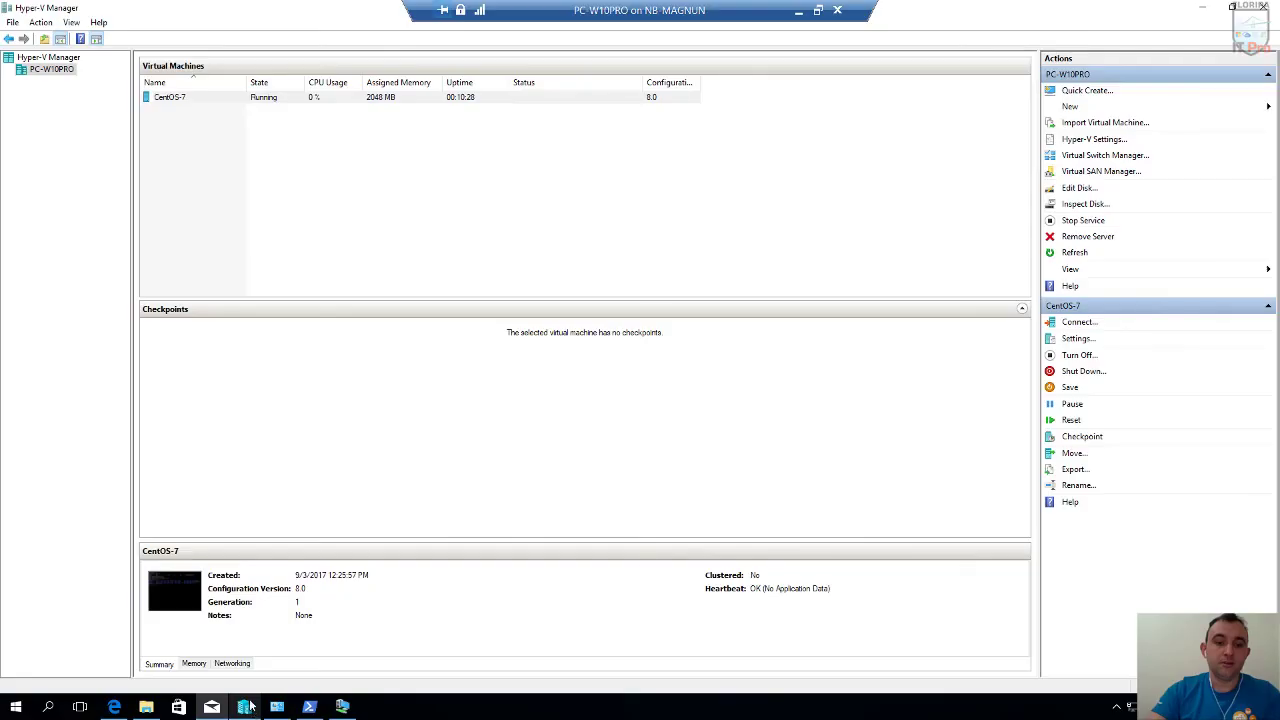
left_click(198, 112)
left_click(181, 100)
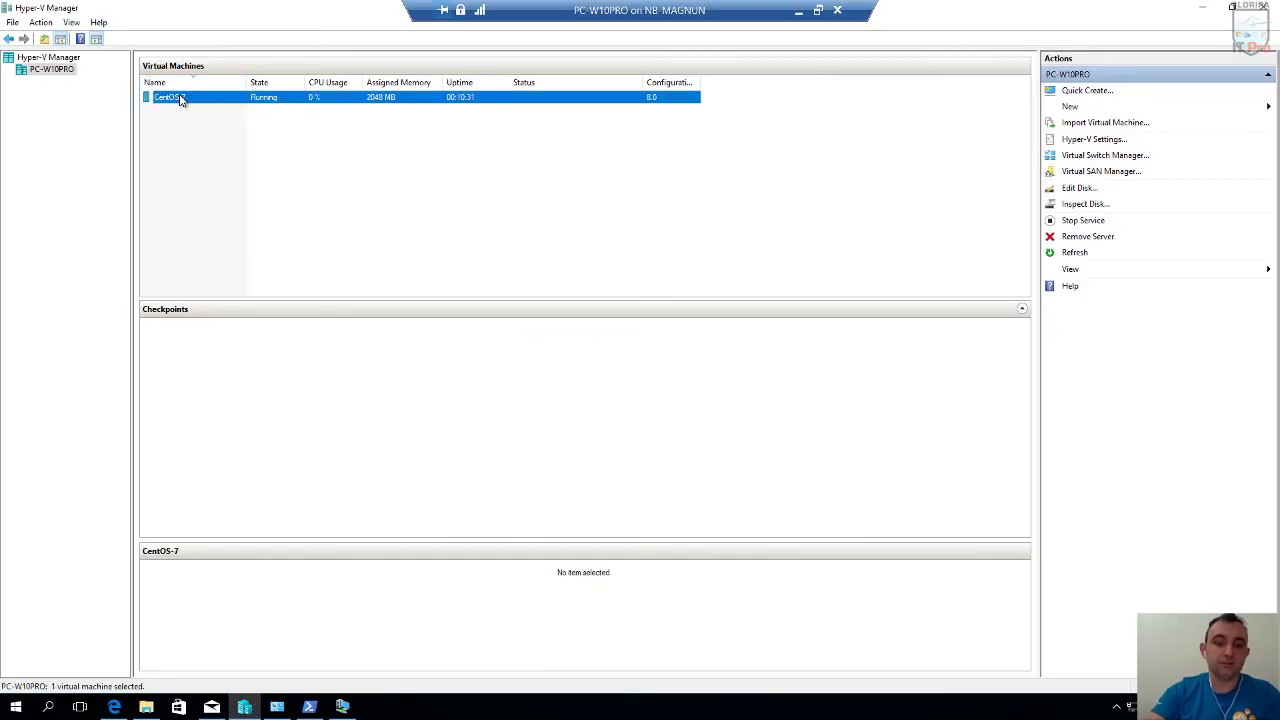
left_click(232, 664)
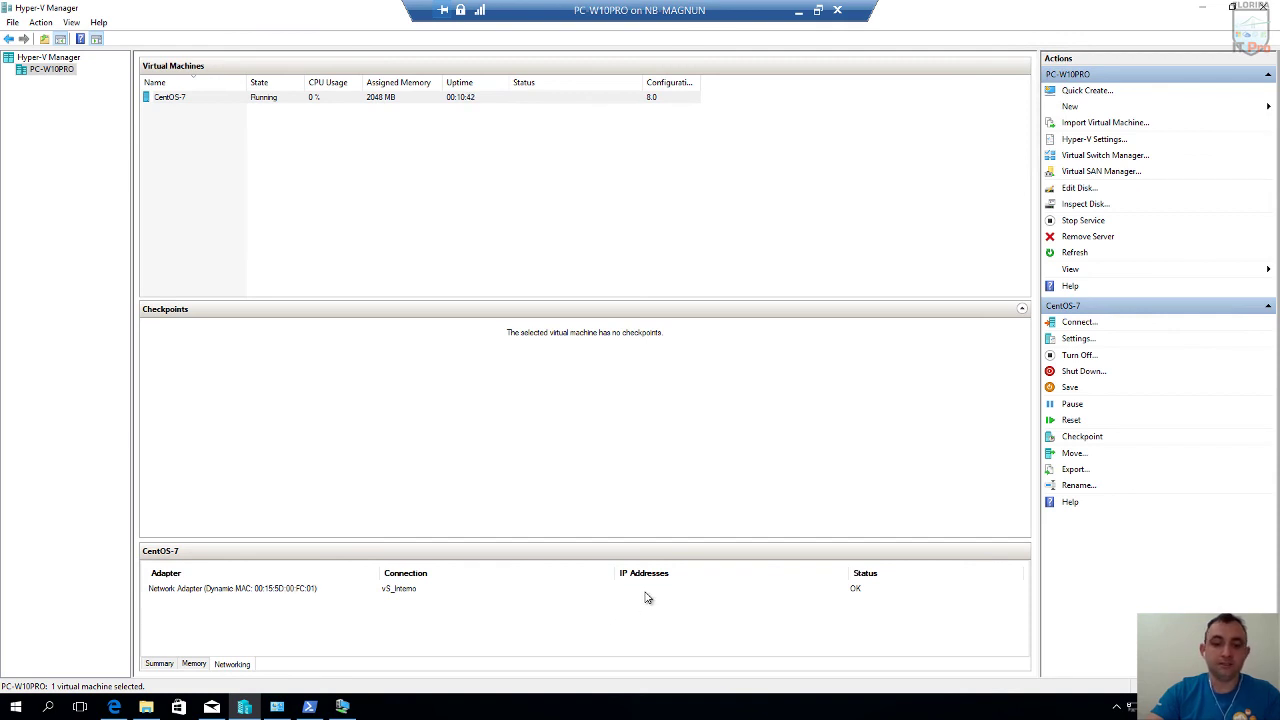
Return to the CentOS-7 console to run ./install.sh, and recheck the machine's IP addresses in Hyper-V Manager.
left_click(343, 707)
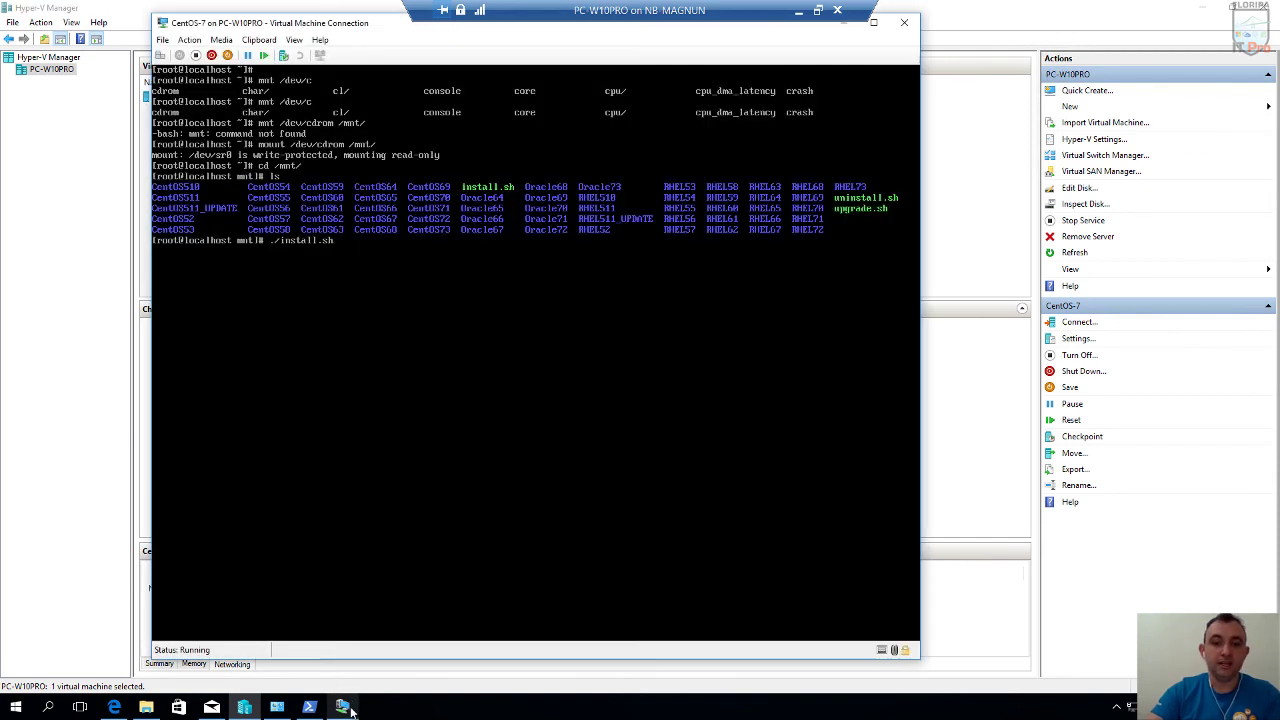
key("Return")
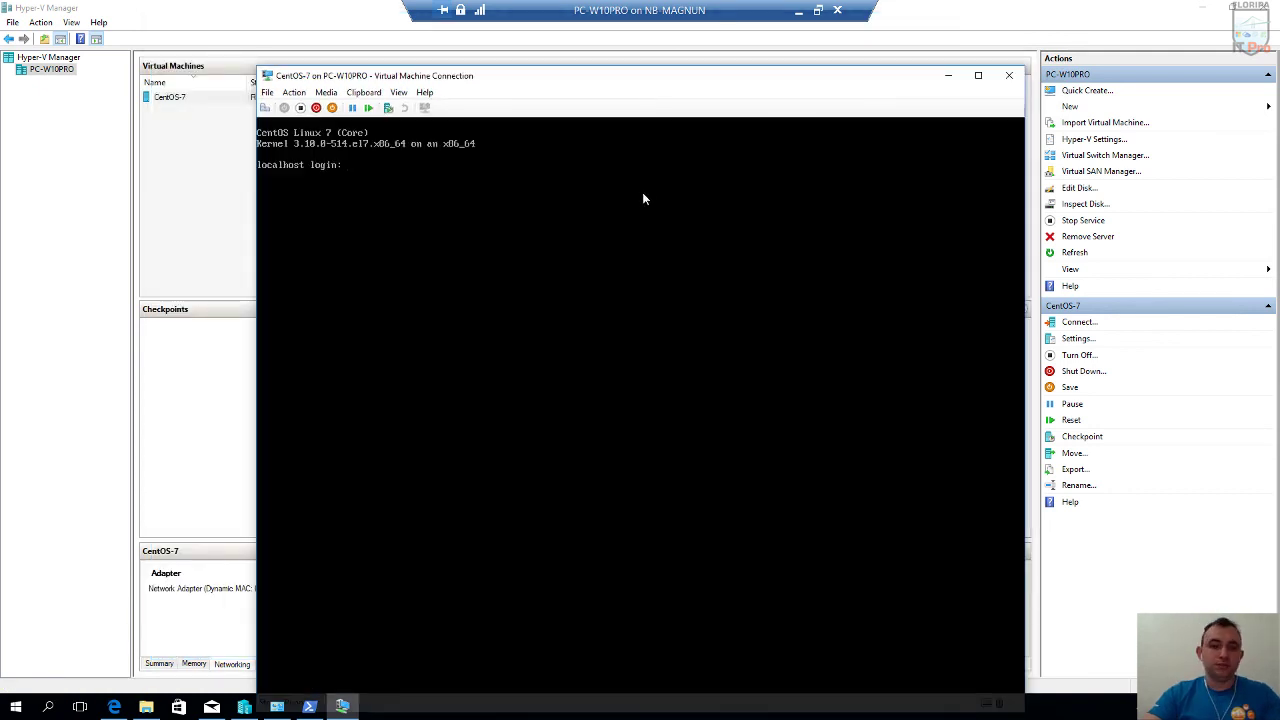
left_click(948, 76)
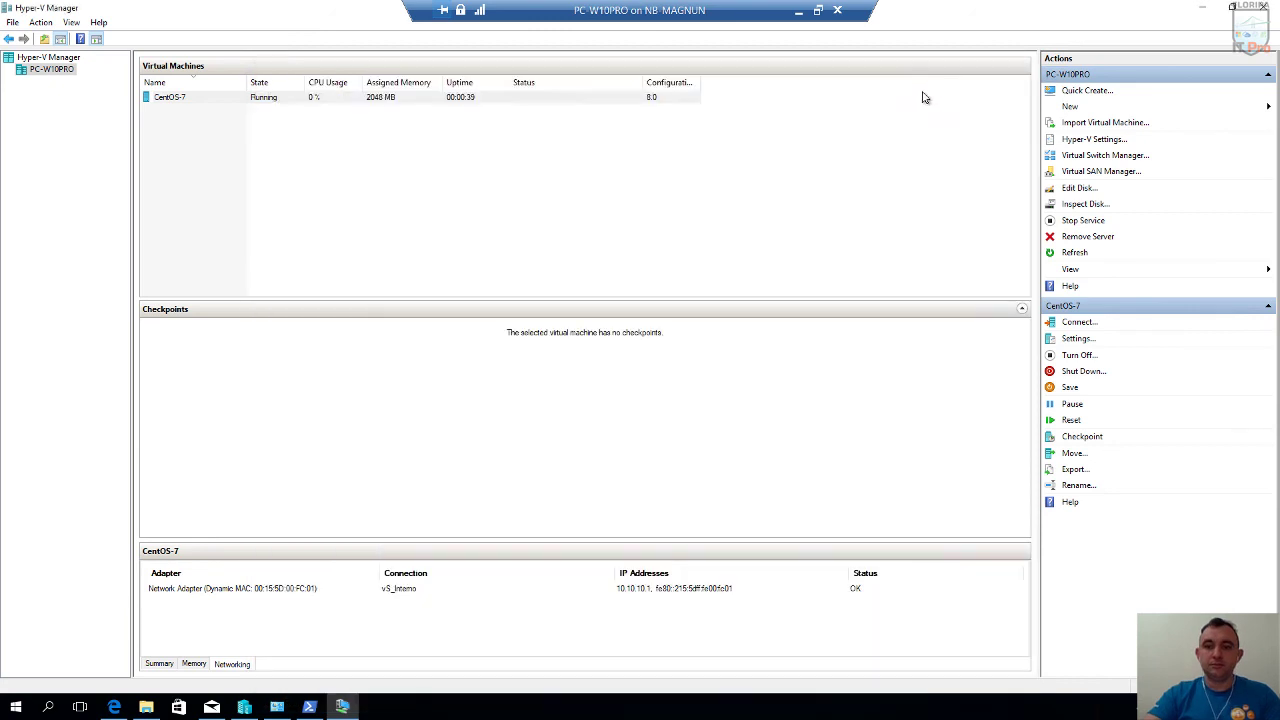